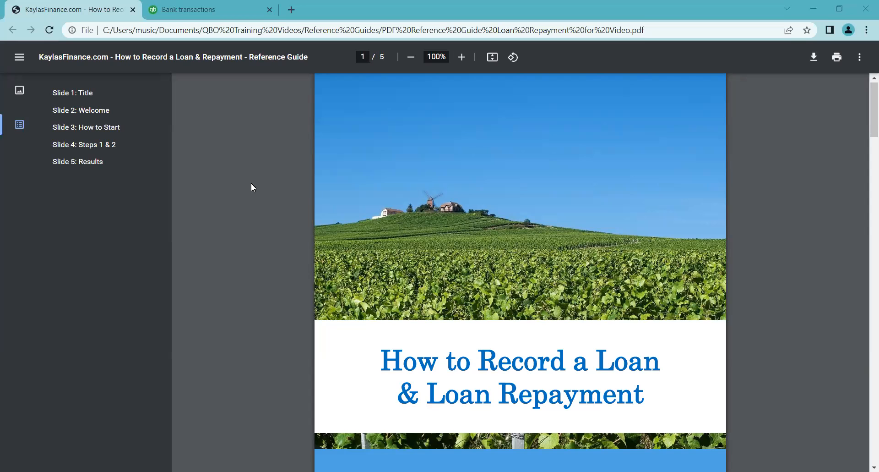
# - Read the Welcome and How to Start pages of the loan and loan repayment reference guide
pyautogui.click(107, 114)
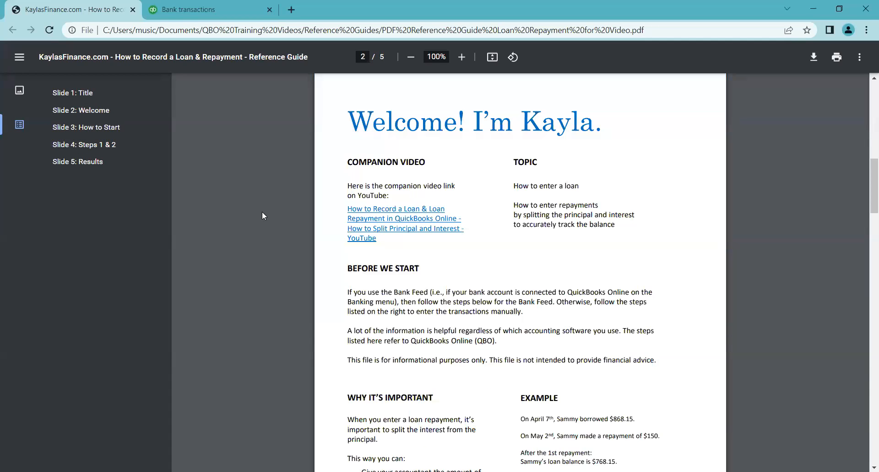
pyautogui.scroll(-1, 262, 211)
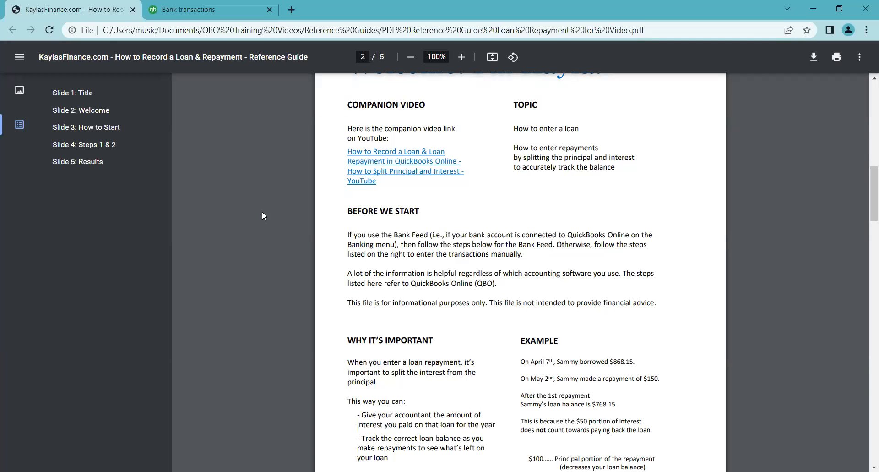
pyautogui.scroll(-1, 264, 215)
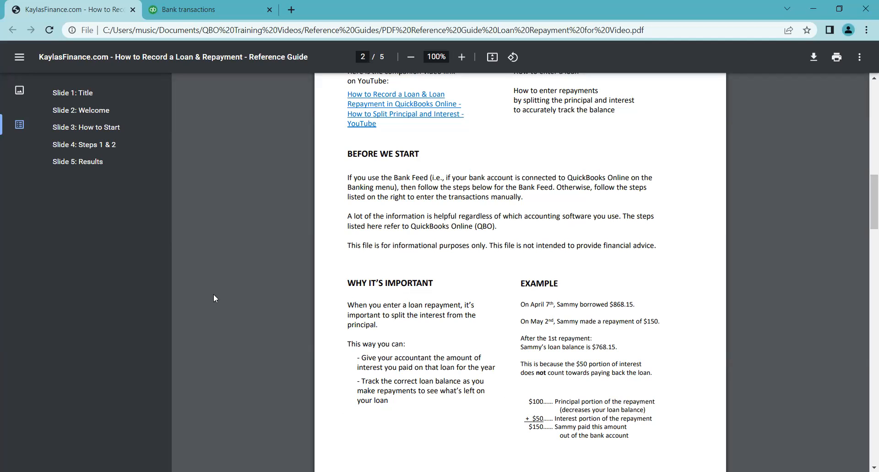
pyautogui.click(152, 136)
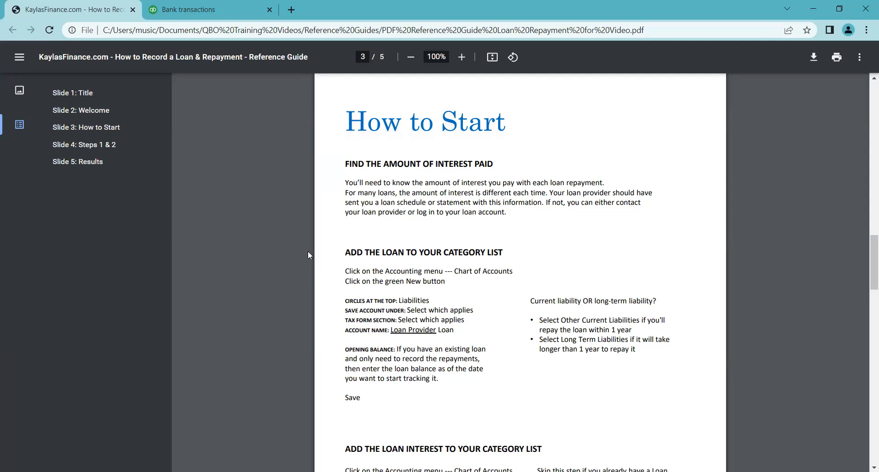
pyautogui.scroll(-3, 309, 269)
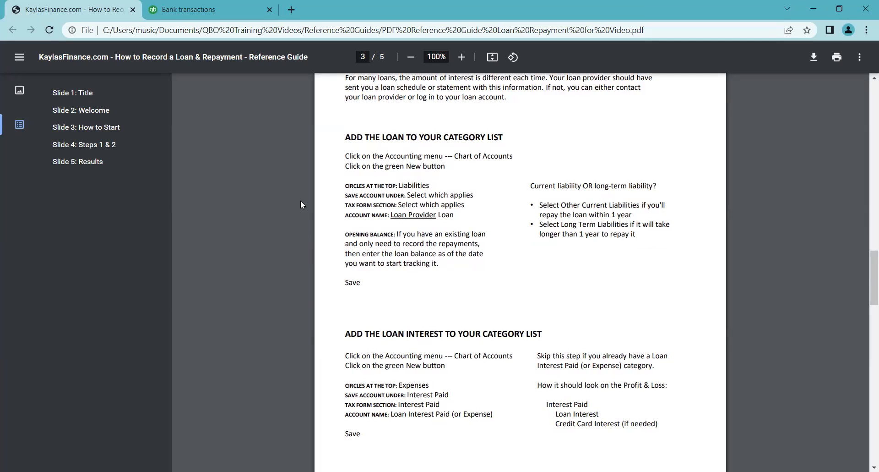
# - Switch to the QuickBooks banking tab and choose to stay signed in
pyautogui.click(213, 8)
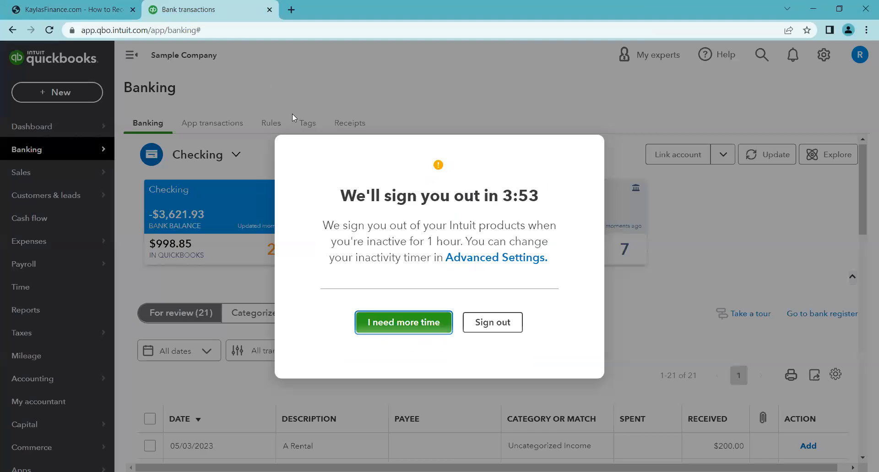
pyautogui.click(367, 329)
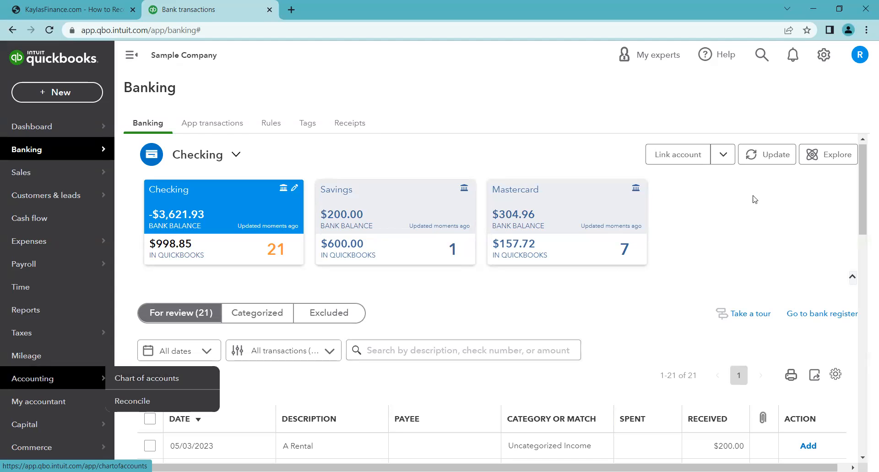
# - Open the Chart of Accounts and browse the existing liability accounts
pyautogui.click(822, 58)
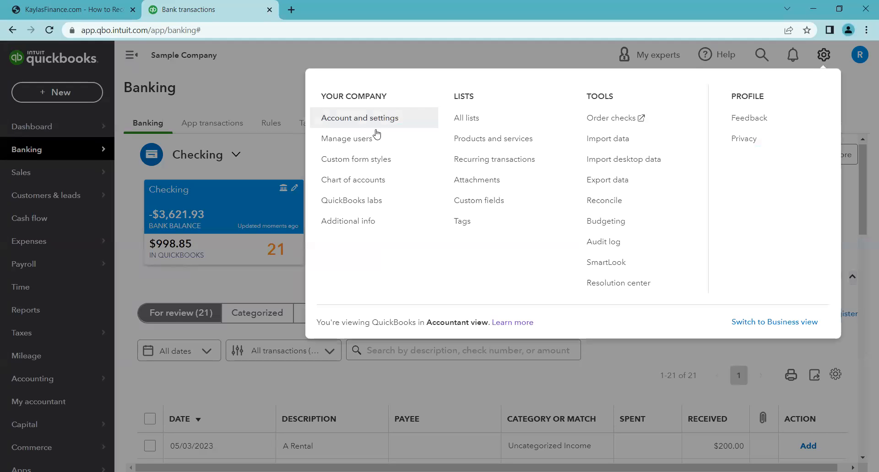
pyautogui.click(351, 181)
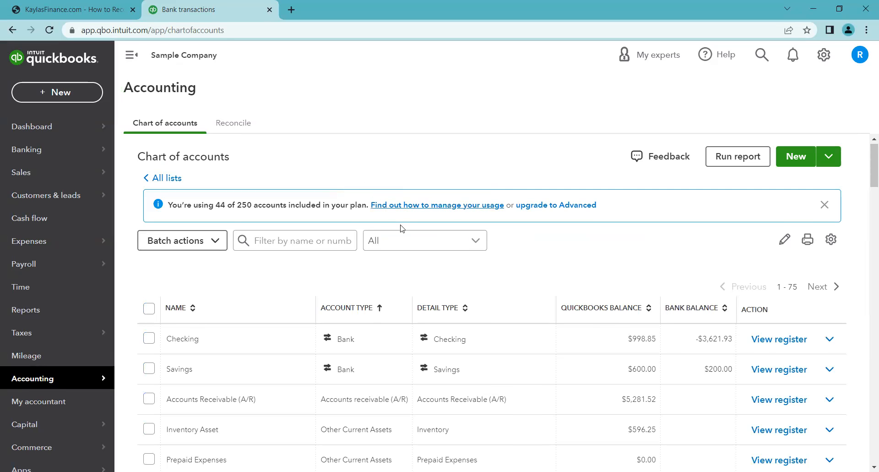
pyautogui.scroll(-3, 403, 231)
pyautogui.scroll(-1, 406, 230)
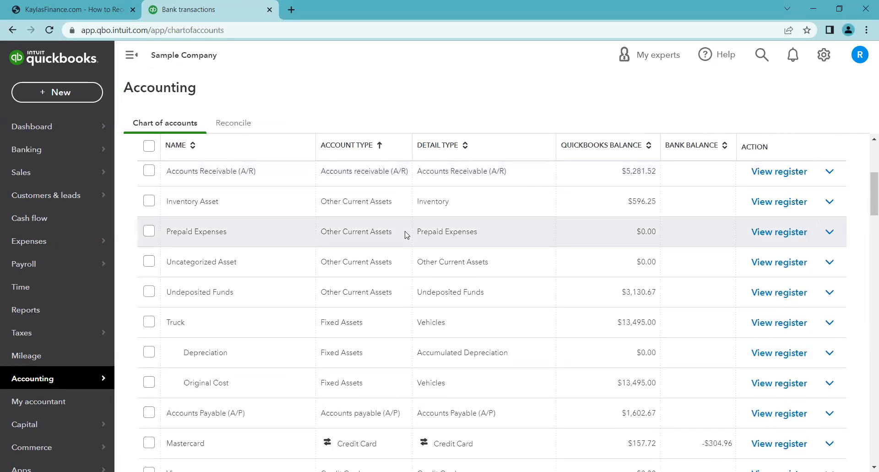
pyautogui.scroll(-2, 405, 234)
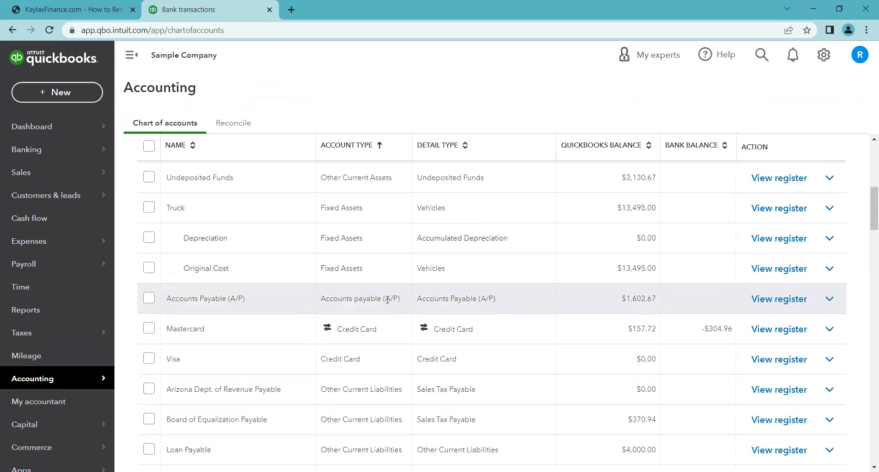
pyautogui.scroll(-4, 406, 317)
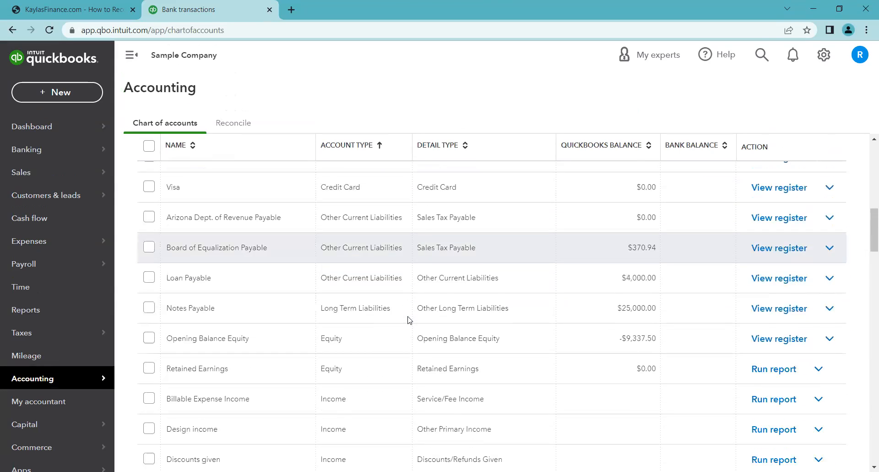
pyautogui.scroll(1, 409, 319)
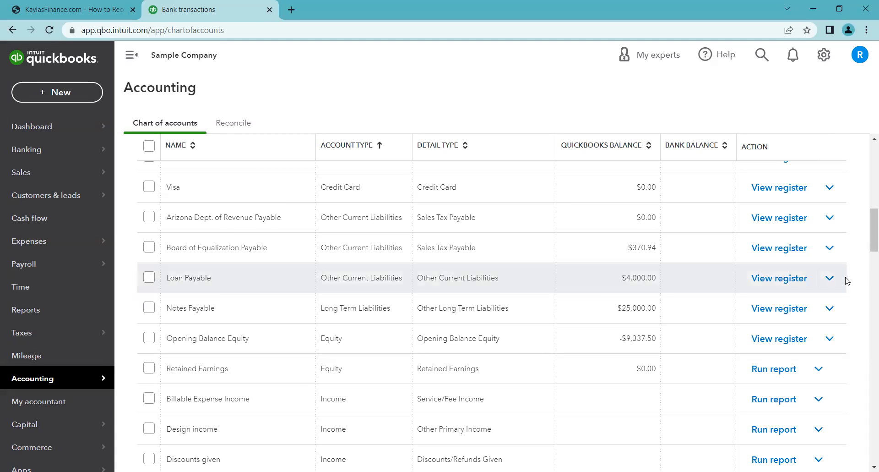
pyautogui.scroll(10, 847, 280)
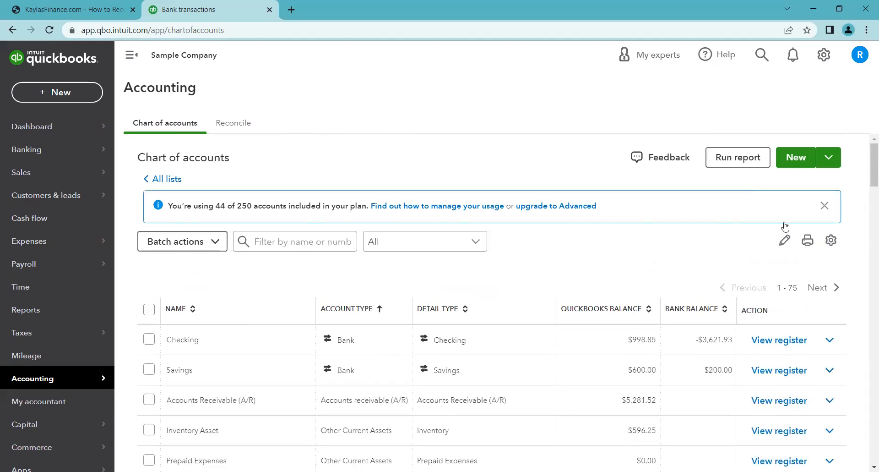
# - Start a new Liabilities account saved under Other Current Liabilities
pyautogui.click(797, 161)
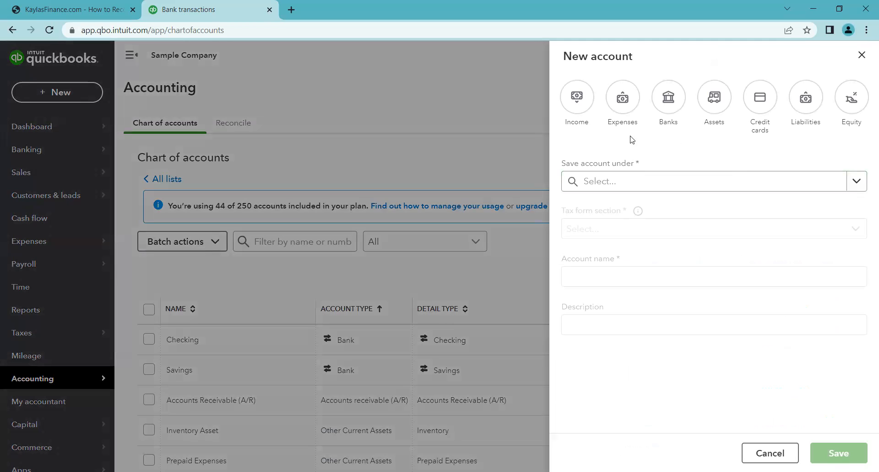
pyautogui.click(805, 102)
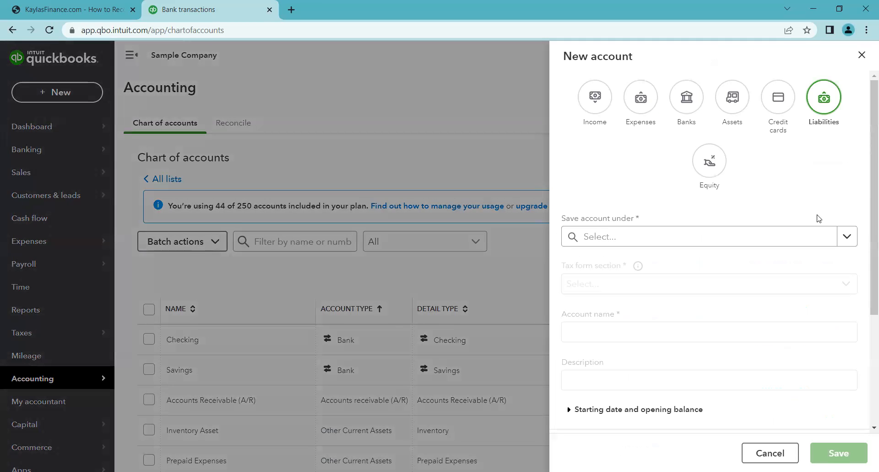
pyautogui.scroll(-1, 851, 202)
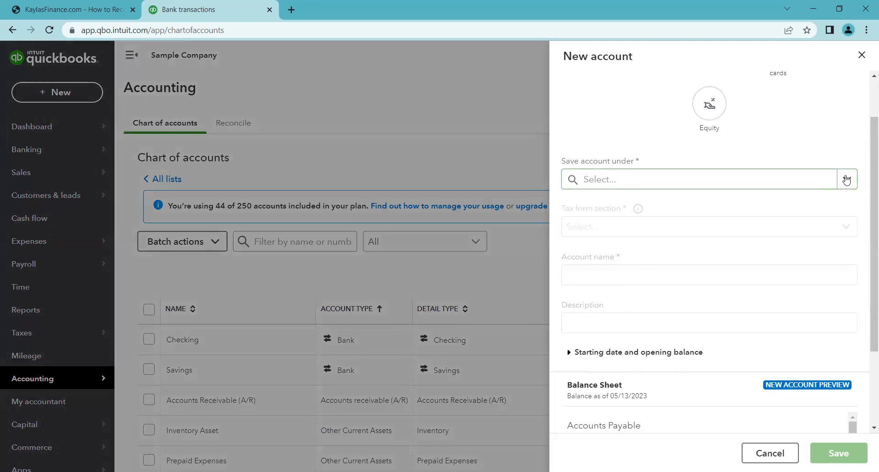
pyautogui.click(846, 179)
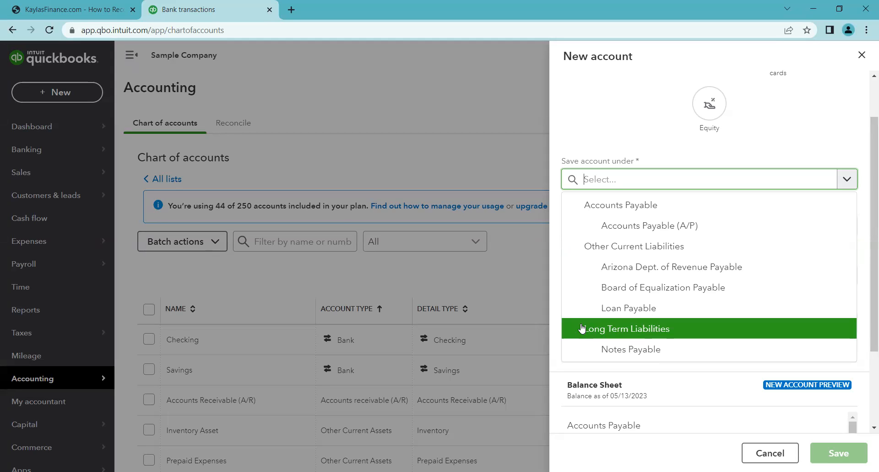
pyautogui.click(596, 245)
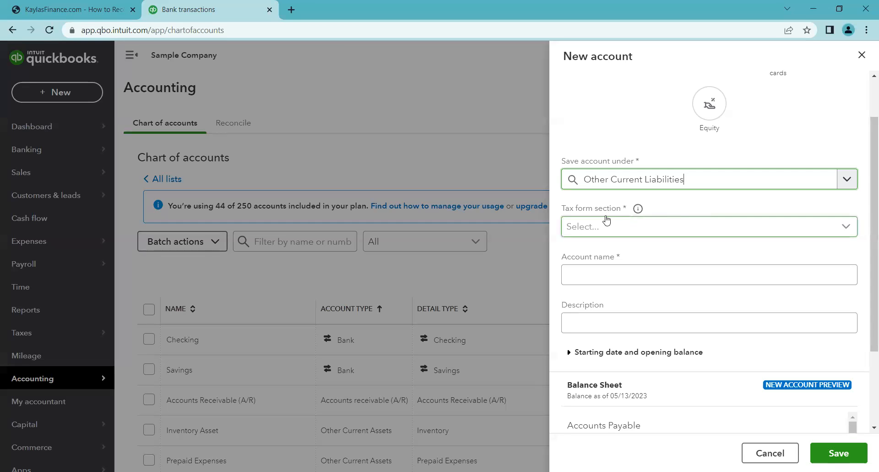
# - Set the new account's tax form section to Loan Payable
pyautogui.click(848, 230)
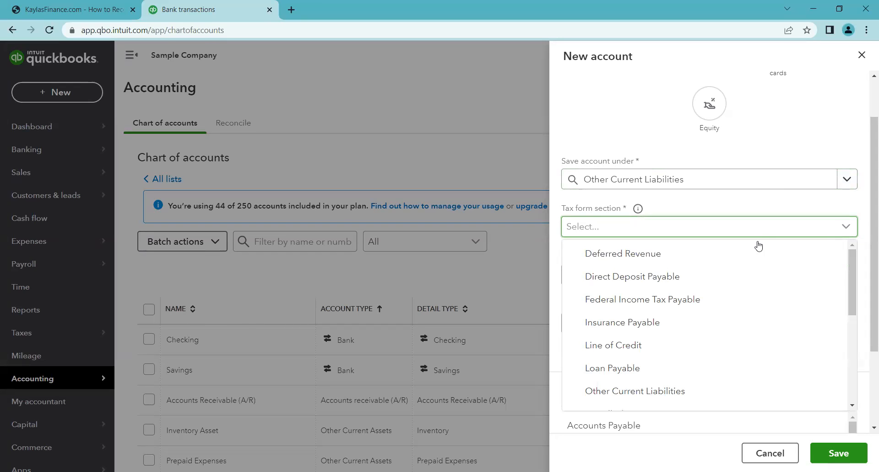
pyautogui.moveTo(850, 258); pyautogui.dragTo(826, 260)
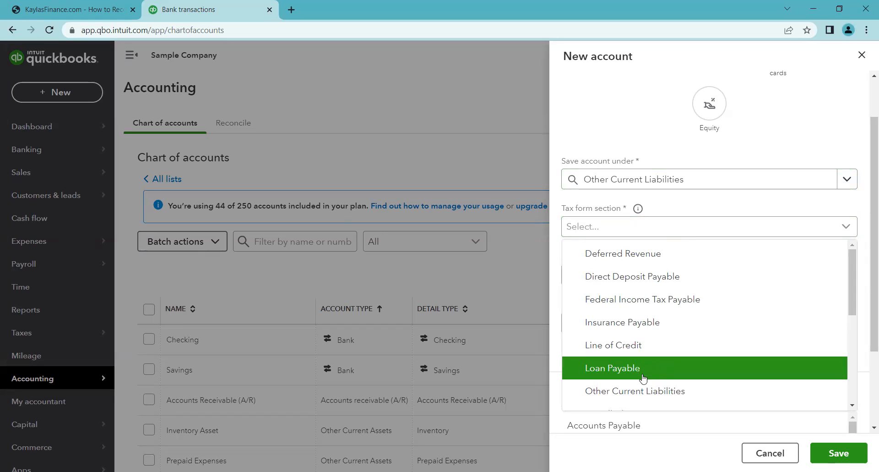
pyautogui.scroll(-3, 710, 362)
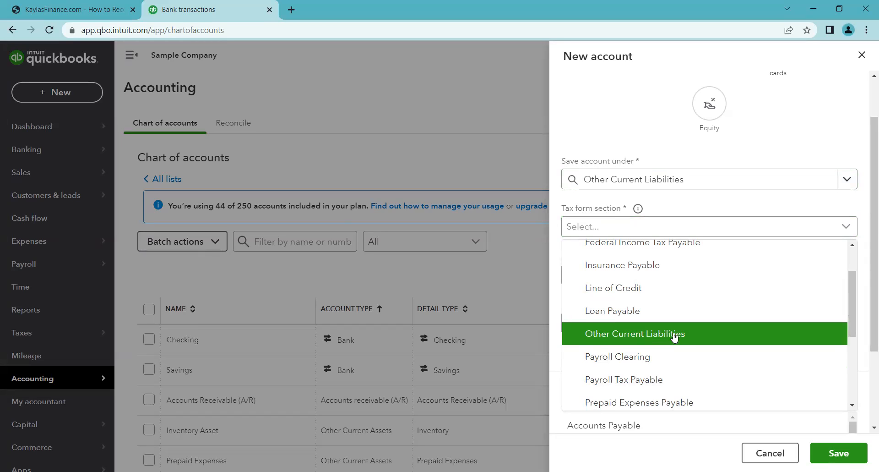
pyautogui.click(625, 315)
# - Name the new account Loan Provider Loan
pyautogui.click(631, 271)
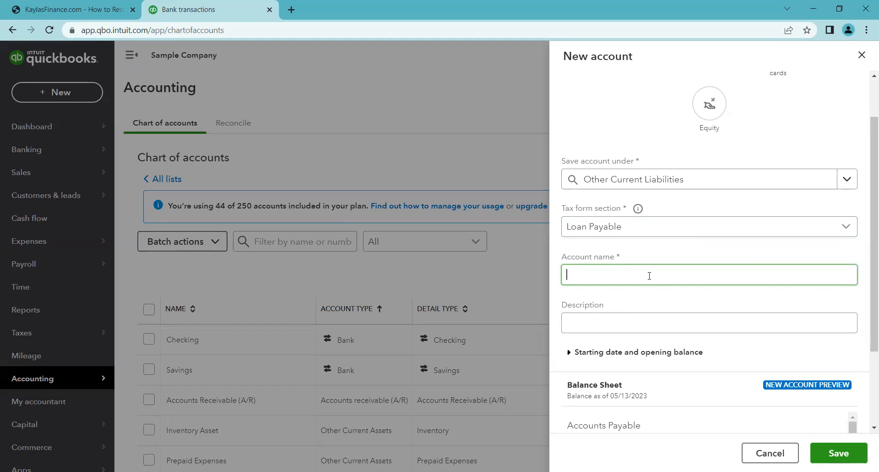
pyautogui.write('Loan Provider Loan')
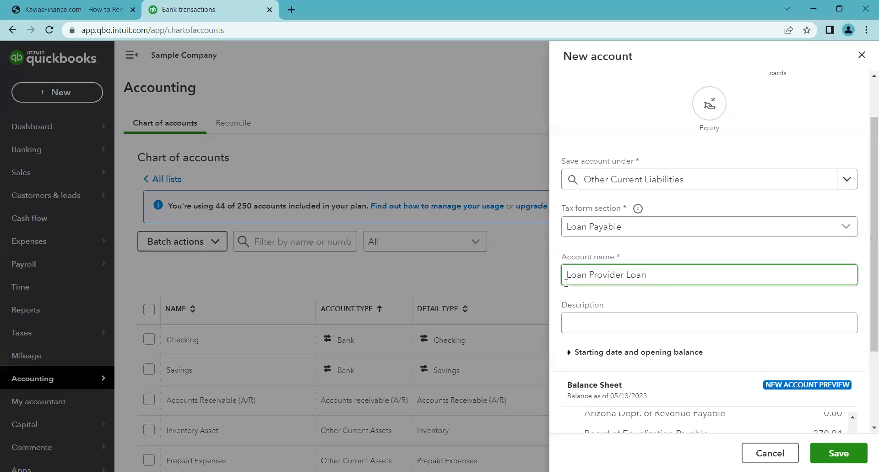
pyautogui.click(639, 297)
pyautogui.click(594, 282)
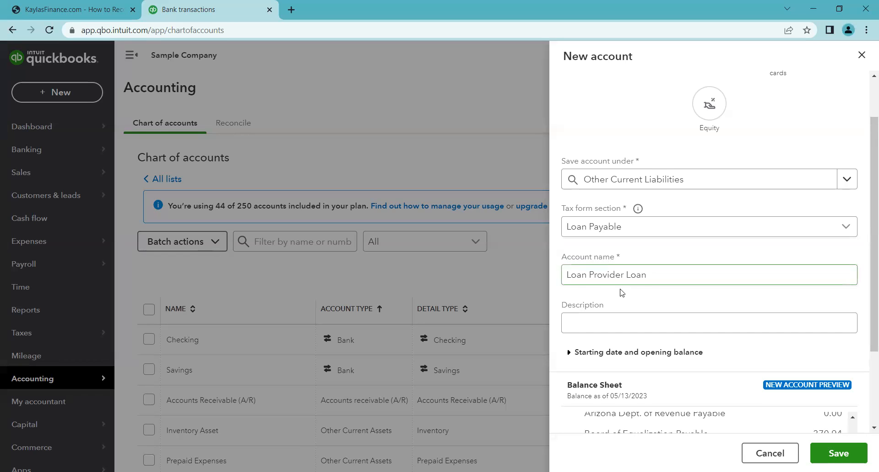
pyautogui.click(638, 292)
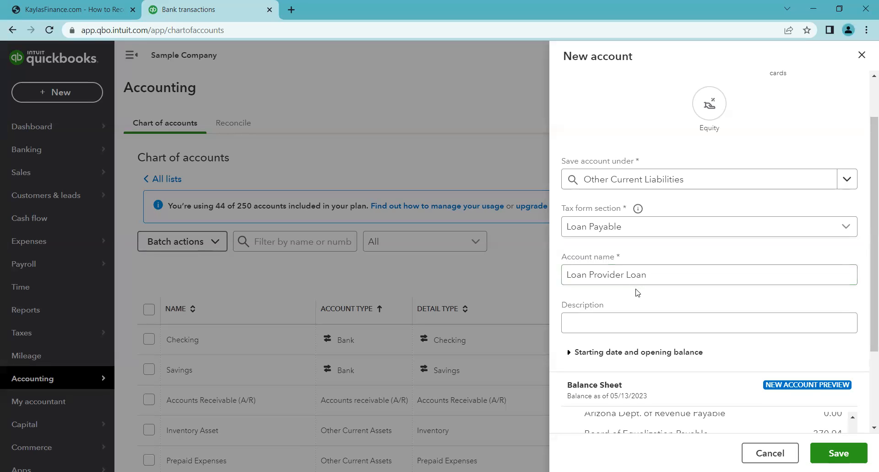
pyautogui.click(689, 273)
pyautogui.click(815, 287)
# - Try saving the account under Long Term Liabilities with tax form section Other Long Term Liabilities
pyautogui.click(848, 182)
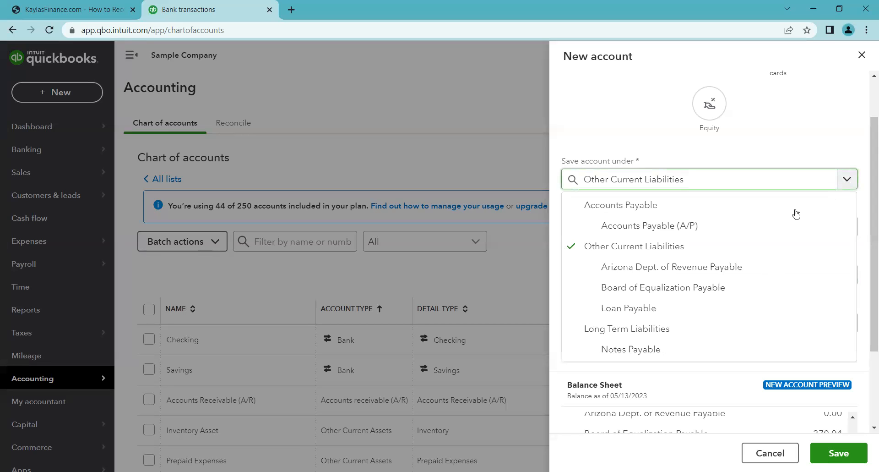
pyautogui.click(590, 330)
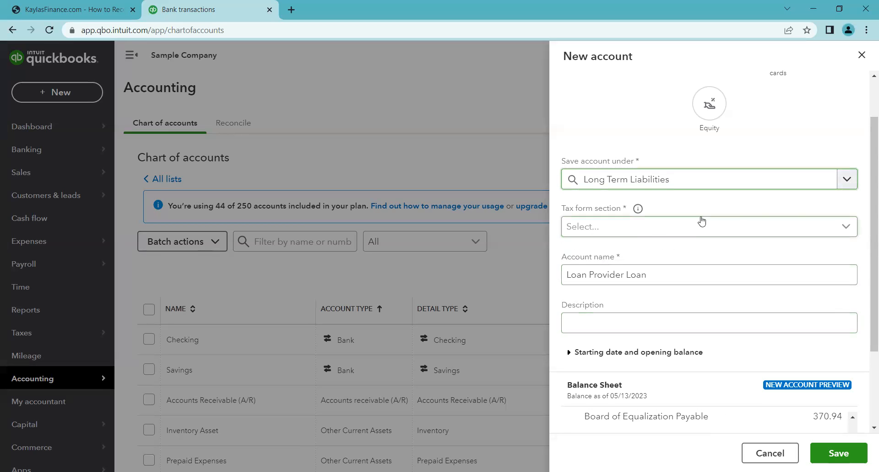
pyautogui.click(848, 229)
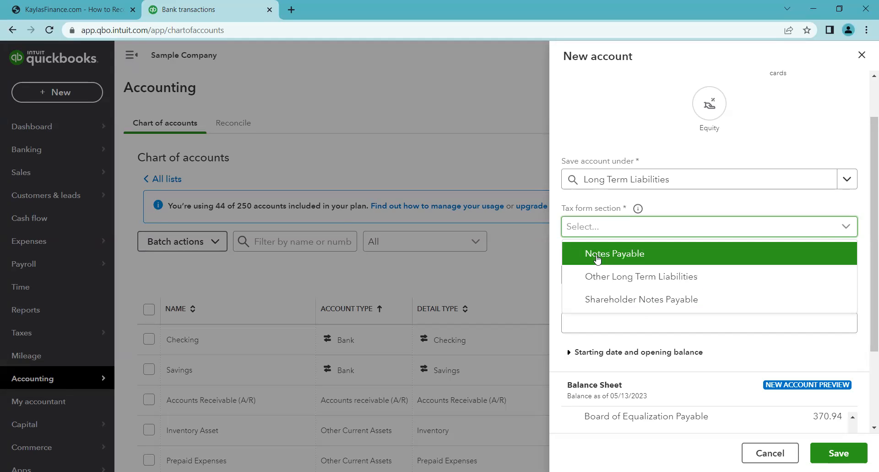
pyautogui.click(646, 278)
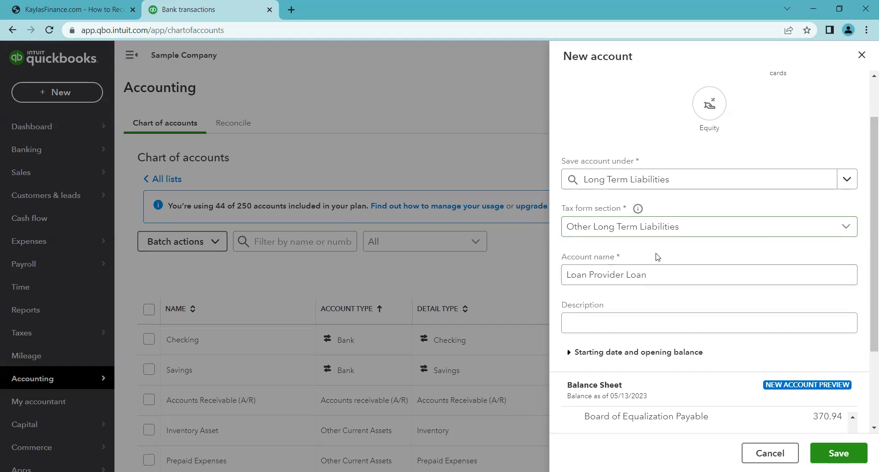
pyautogui.click(851, 231)
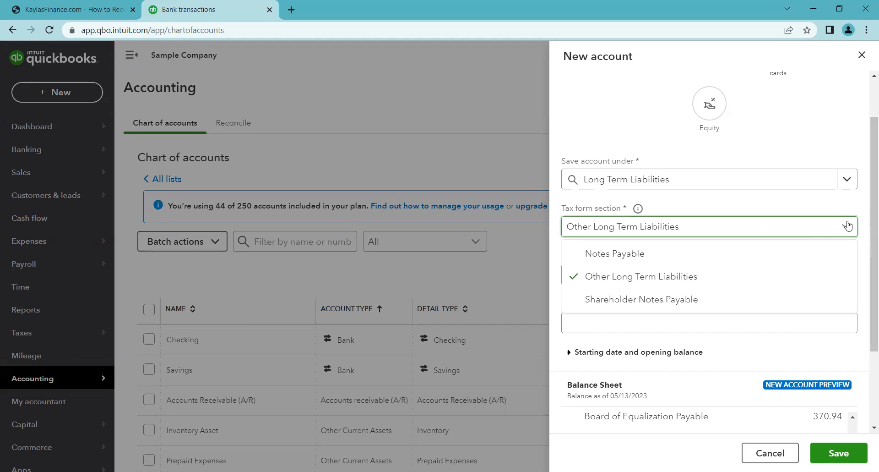
# - Put the account back under Other Current Liabilities with tax form section Loan Payable
pyautogui.click(855, 181)
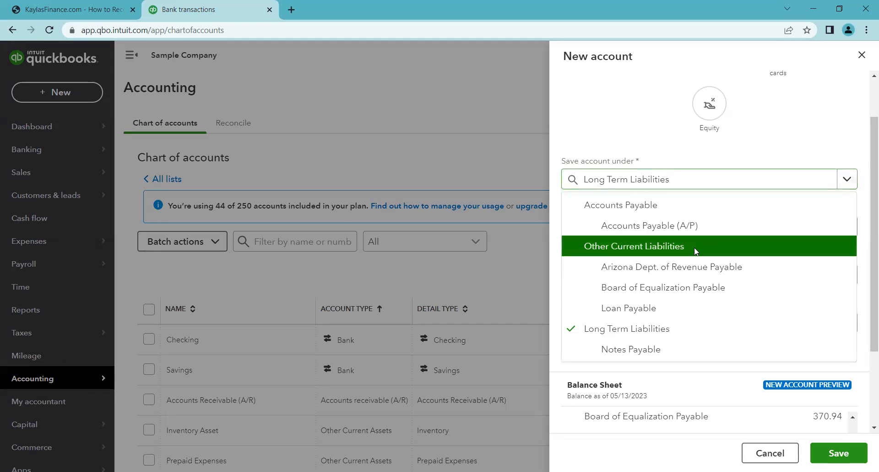
pyautogui.click(742, 238)
pyautogui.click(846, 226)
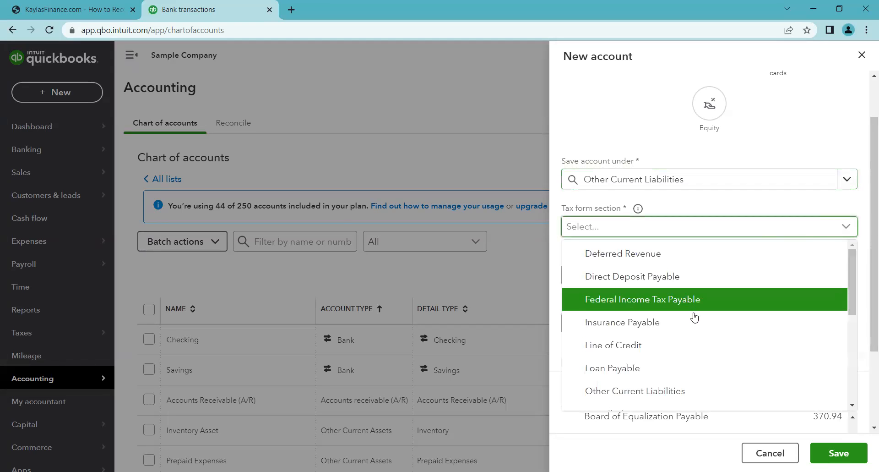
pyautogui.click(634, 376)
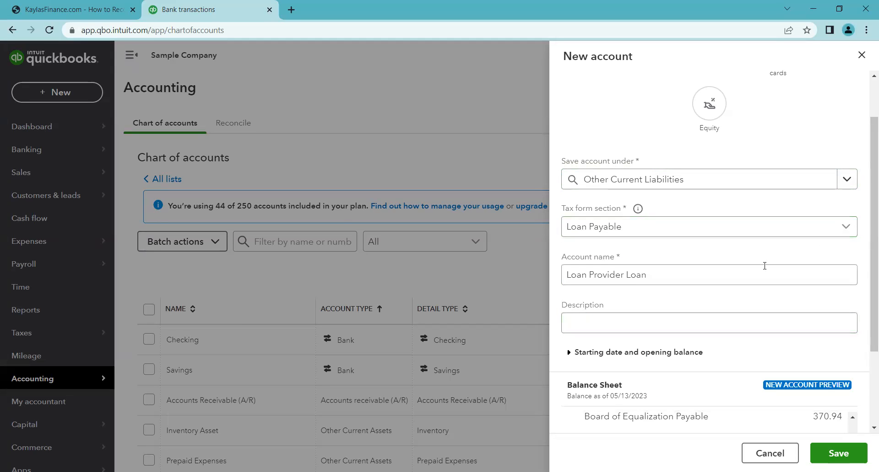
pyautogui.scroll(-1, 867, 262)
pyautogui.scroll(2, 867, 262)
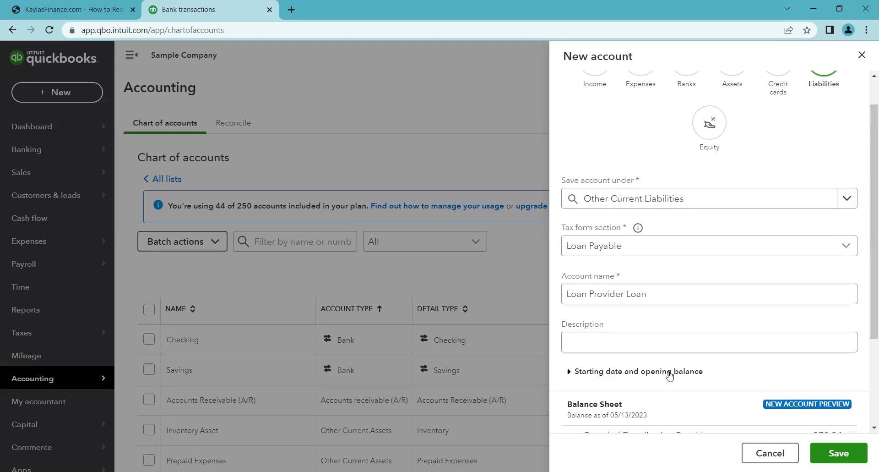
# - Expand the starting date and opening balance section and set the starting date to Beginning of this year
pyautogui.click(612, 372)
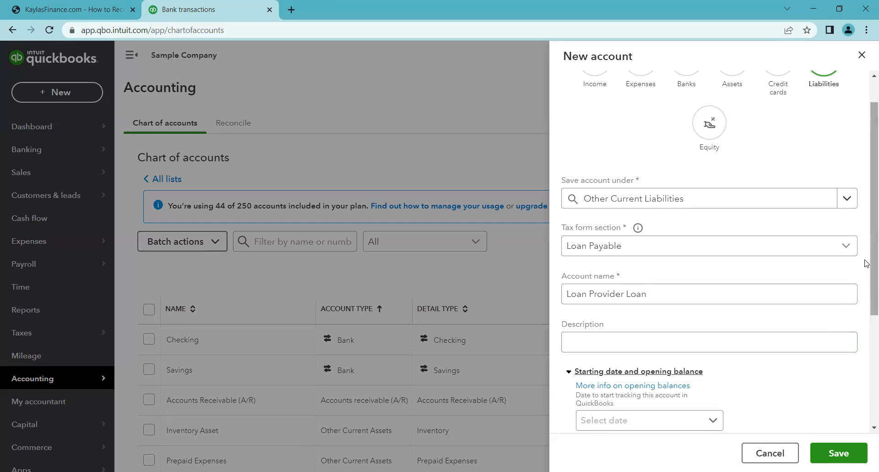
pyautogui.scroll(-2, 866, 279)
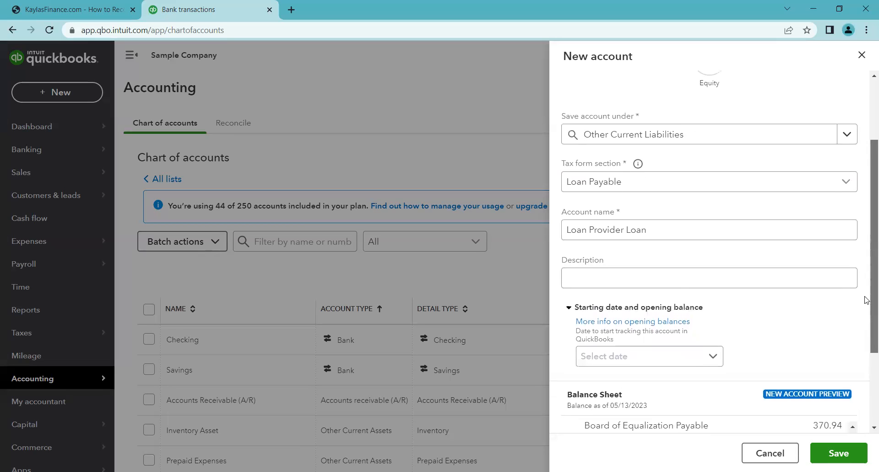
pyautogui.scroll(1, 865, 293)
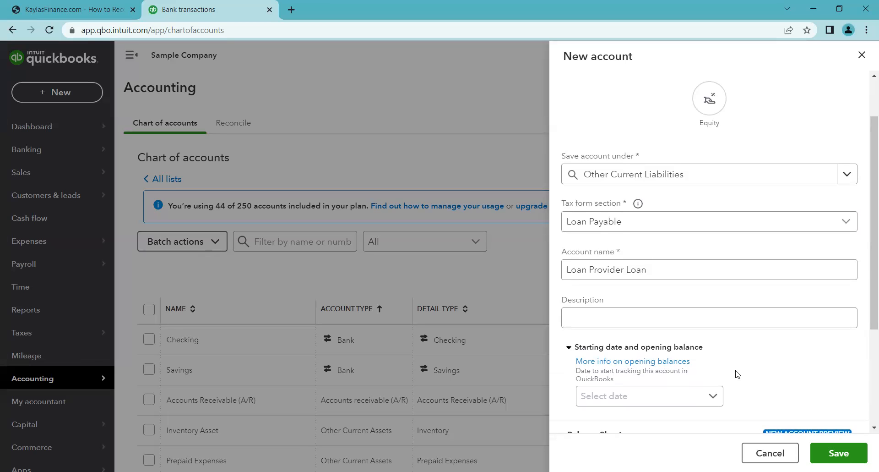
pyautogui.click(708, 278)
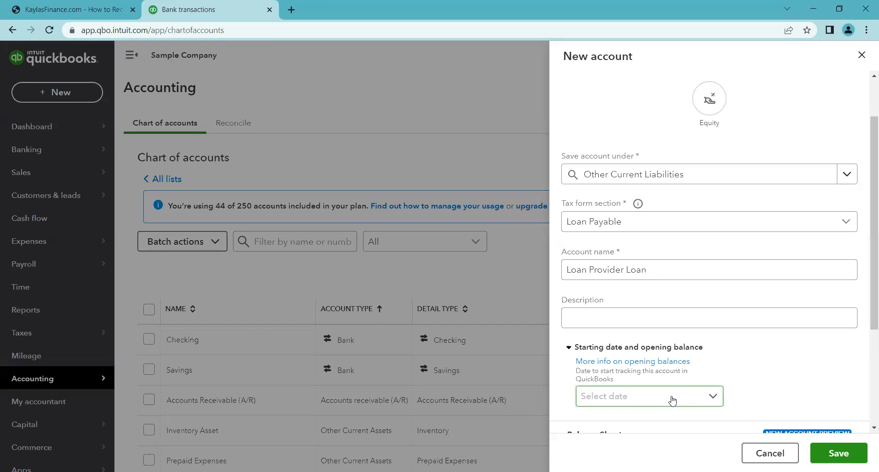
pyautogui.moveTo(871, 280); pyautogui.dragTo(871, 296)
pyautogui.click(715, 368)
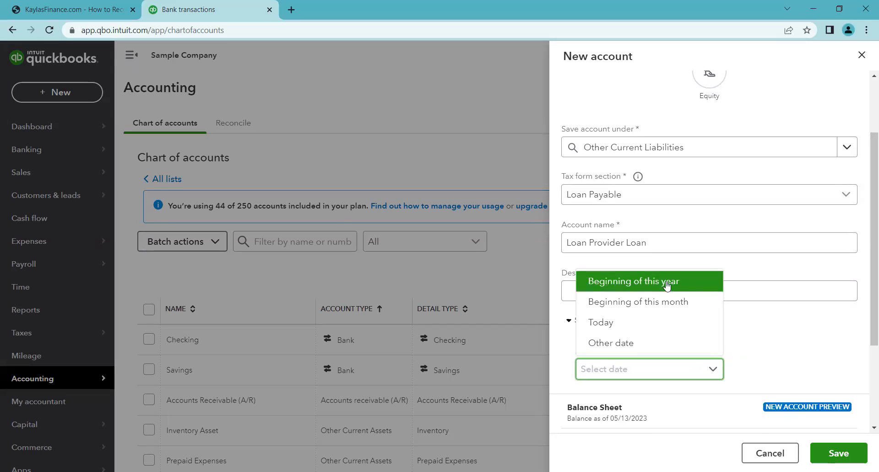
pyautogui.click(641, 283)
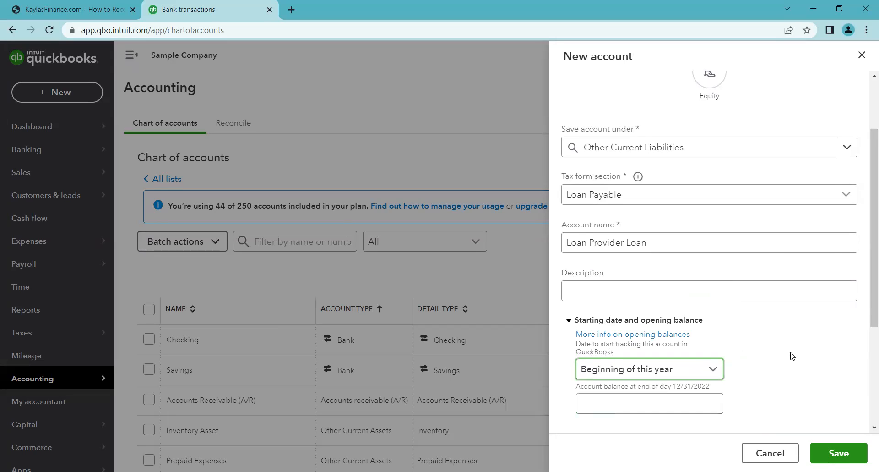
# - Enter an opening balance of 800 and save the Loan Provider Loan account
pyautogui.scroll(-1, 783, 349)
pyautogui.click(663, 346)
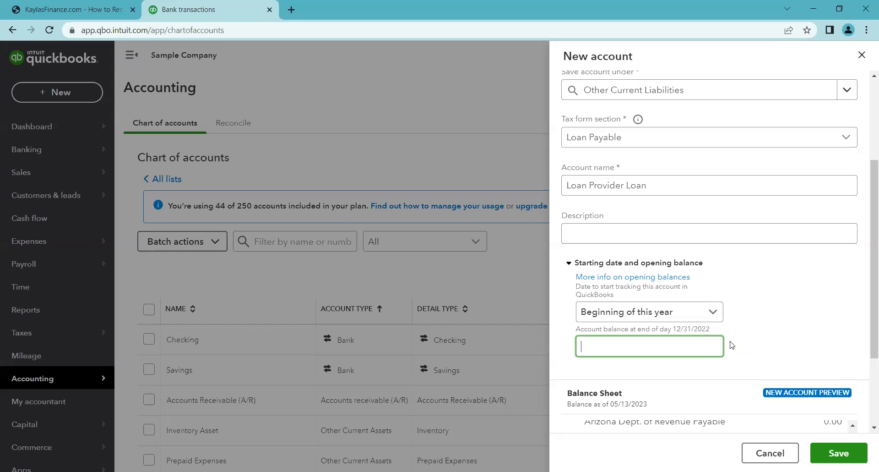
pyautogui.hotkey('alt', 'Tab')
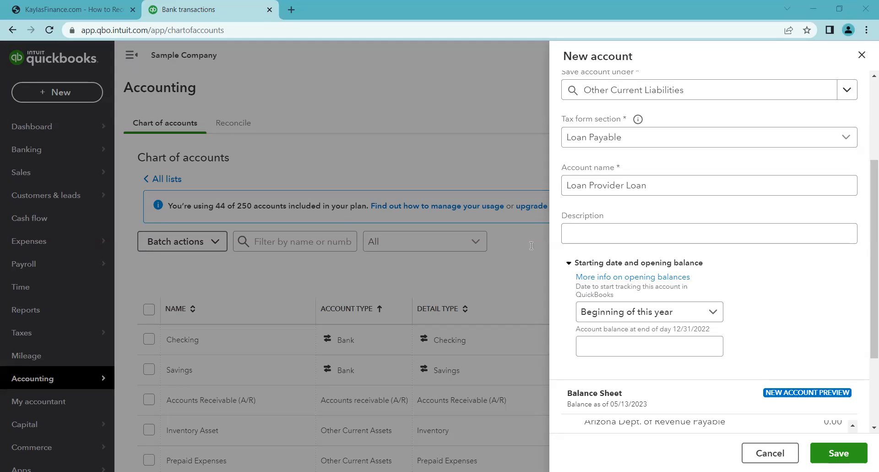
pyautogui.write('00')
pyautogui.click(742, 336)
pyautogui.click(661, 347)
pyautogui.click(845, 452)
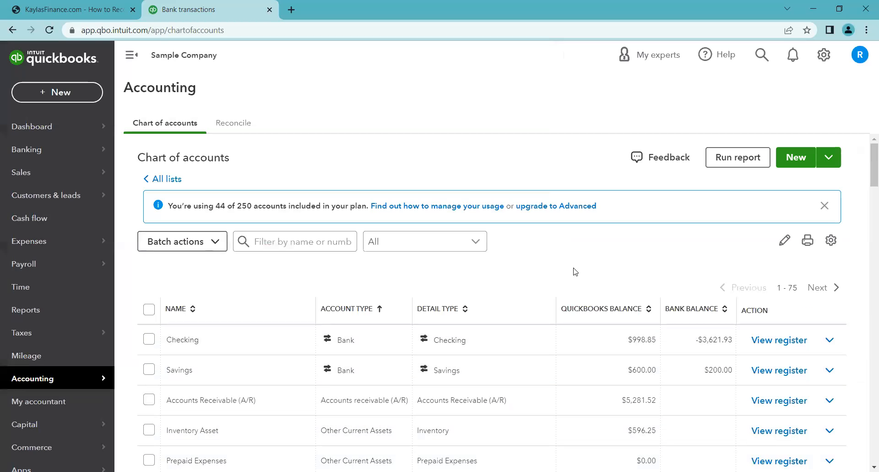
# - Open the register of the Loan Provider Loan account and dismiss the register tour
pyautogui.scroll(-6, 504, 310)
pyautogui.scroll(-3, 381, 362)
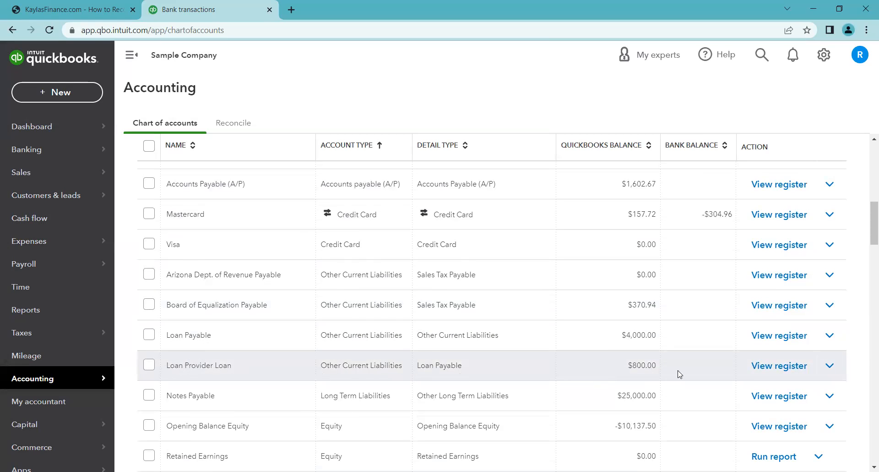
pyautogui.click(774, 366)
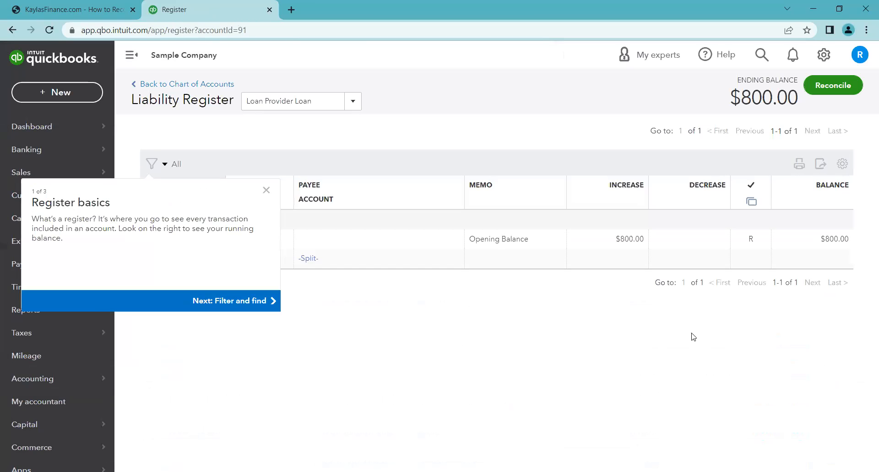
pyautogui.click(266, 191)
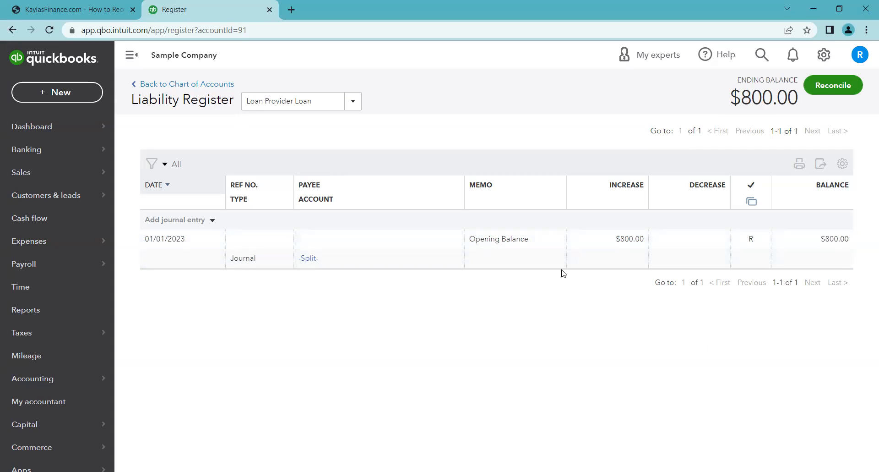
# - Delete the opening balance journal entry from the Loan Provider Loan register, confirming both warnings
pyautogui.click(567, 250)
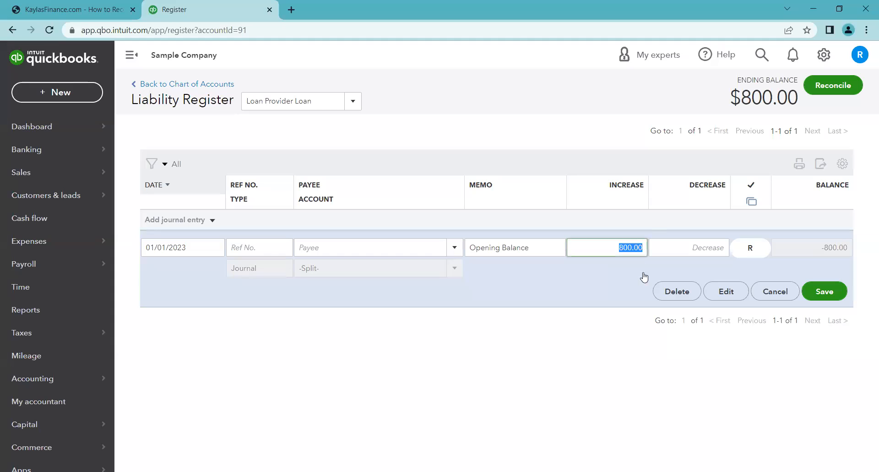
pyautogui.click(683, 295)
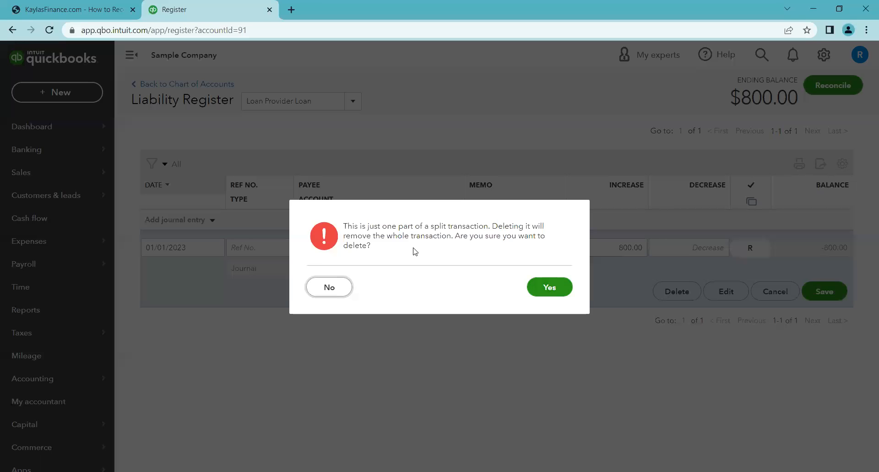
pyautogui.click(542, 292)
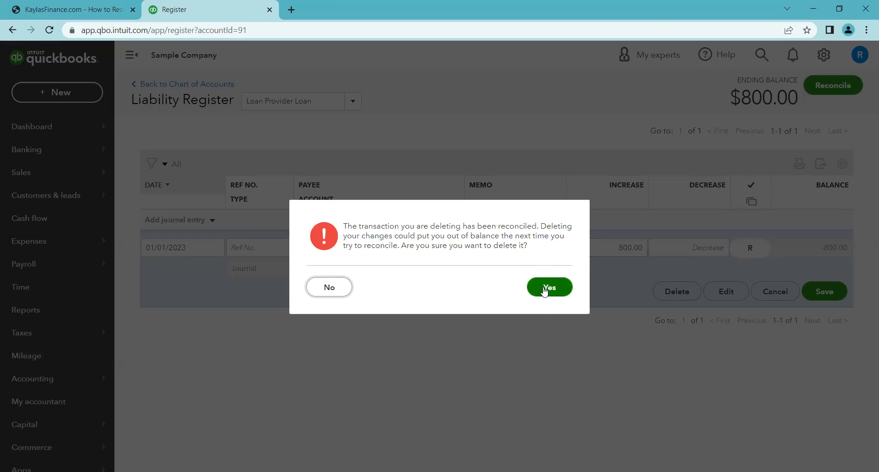
pyautogui.click(547, 292)
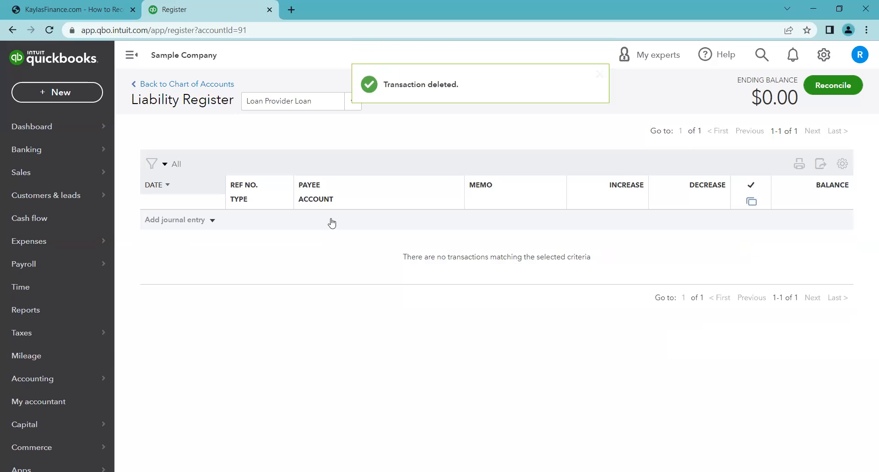
# - Return to the chart of accounts and review the account list alongside the loan reference guide
pyautogui.click(205, 90)
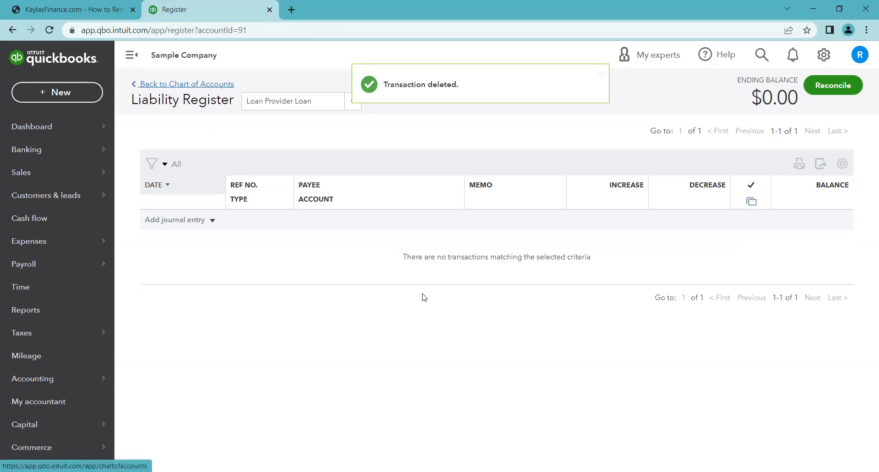
pyautogui.scroll(-6, 519, 314)
pyautogui.scroll(-4, 517, 313)
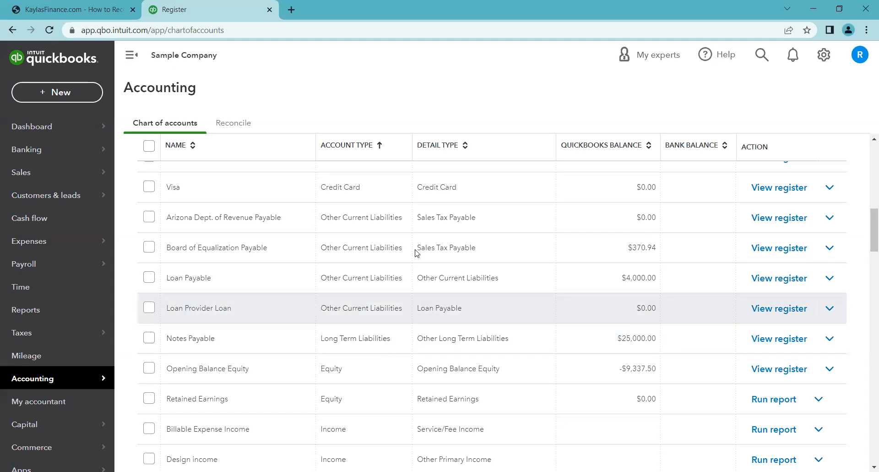
pyautogui.click(69, 7)
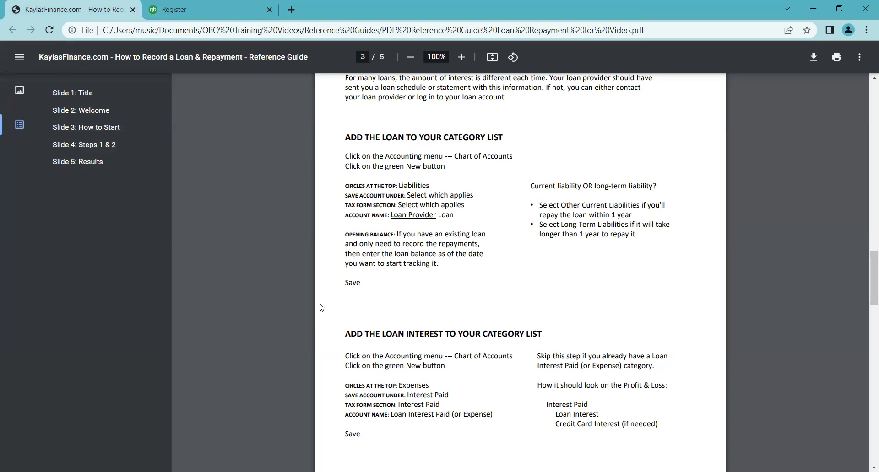
pyautogui.click(165, 8)
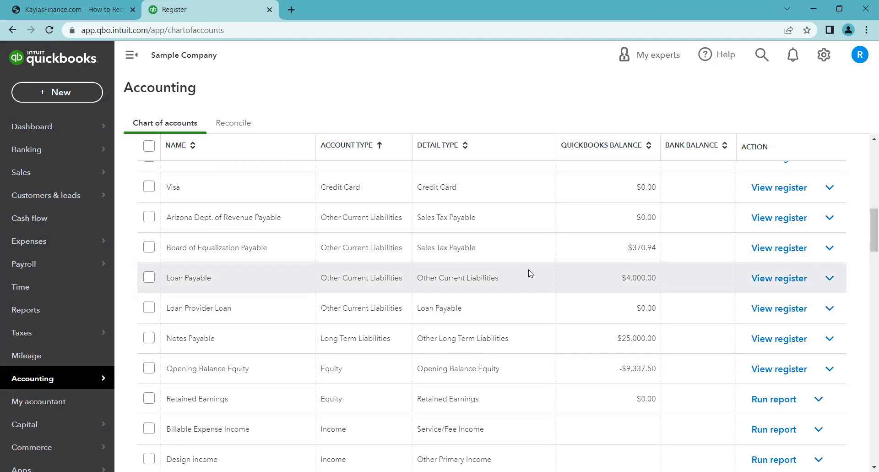
pyautogui.scroll(-1, 522, 273)
pyautogui.scroll(-12, 414, 326)
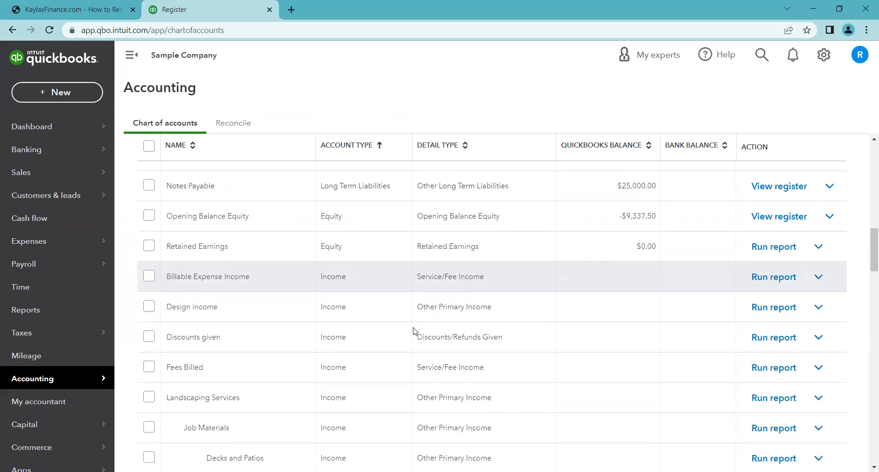
pyautogui.scroll(-13, 414, 331)
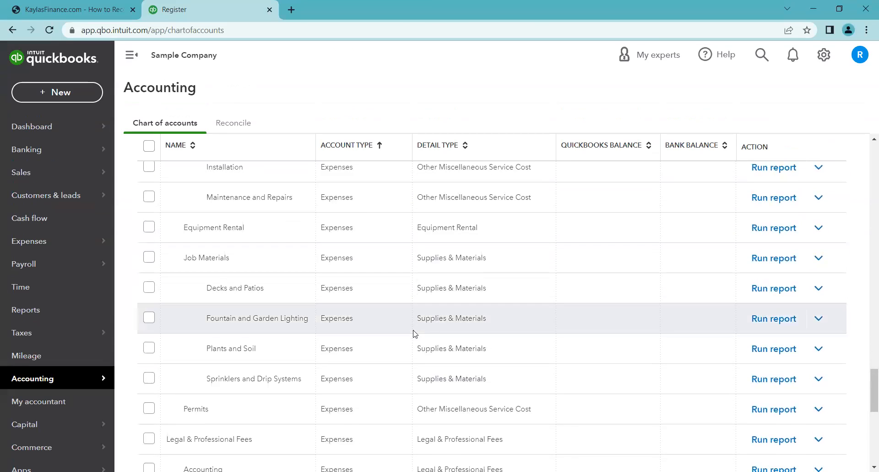
pyautogui.moveTo(872, 379); pyautogui.dragTo(838, 149)
pyautogui.scroll(10, 565, 202)
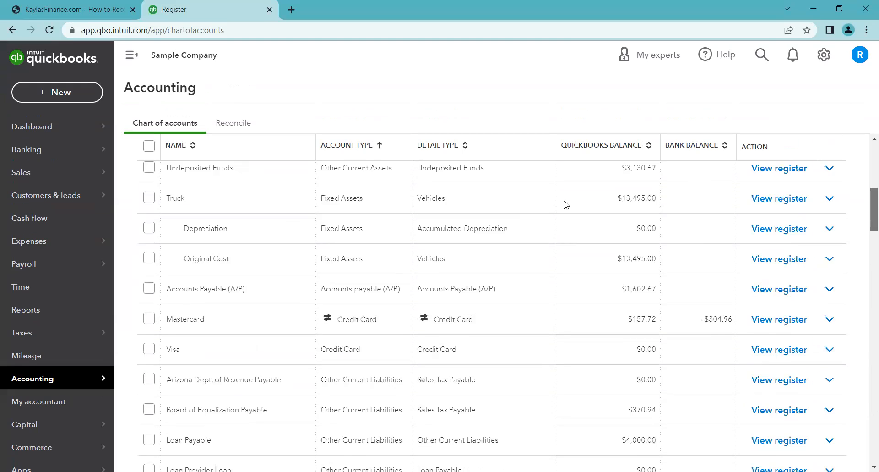
# - Filter the chart of accounts for interest, then clear the filter
pyautogui.click(301, 249)
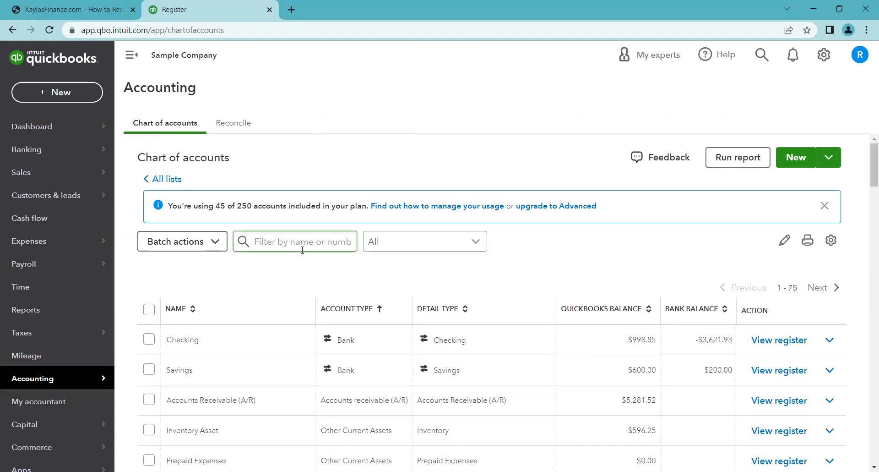
pyautogui.write('interest')
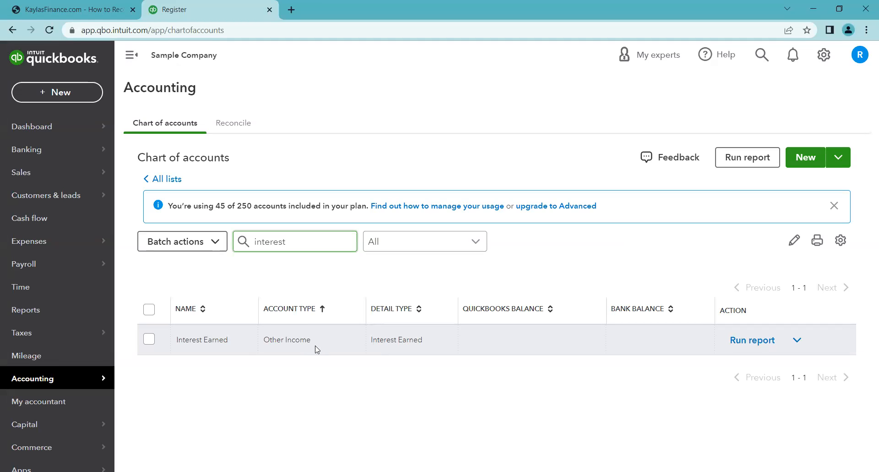
pyautogui.doubleClick(242, 240)
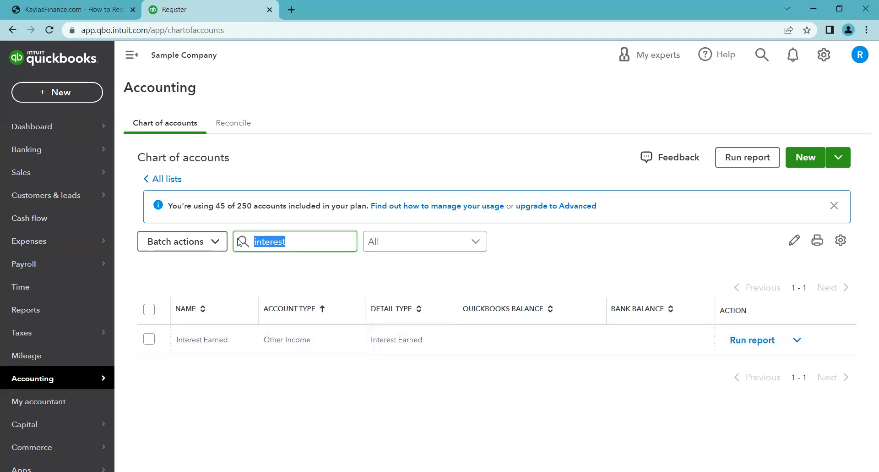
pyautogui.press('BackSpace')
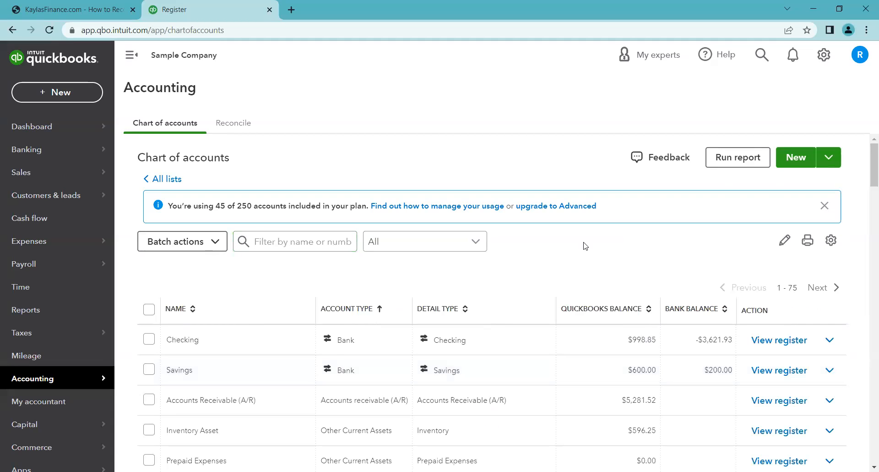
# - Start a new Expenses account saved under Expenses with tax form section Interest Paid
pyautogui.click(801, 163)
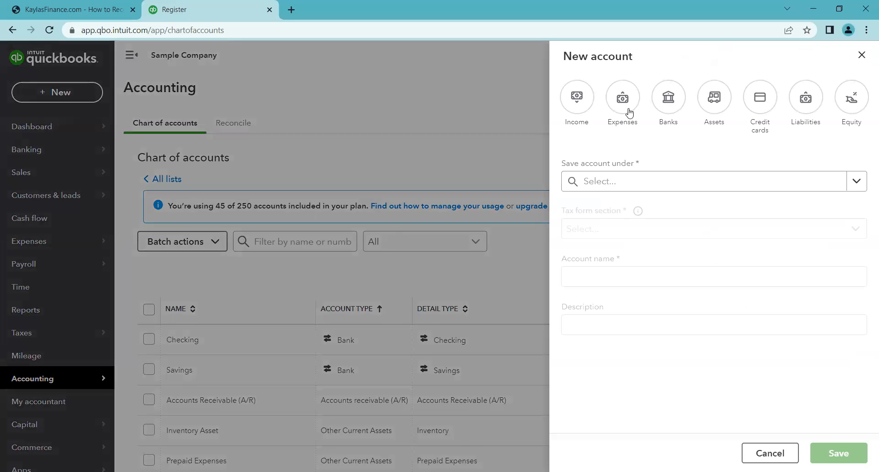
pyautogui.click(623, 103)
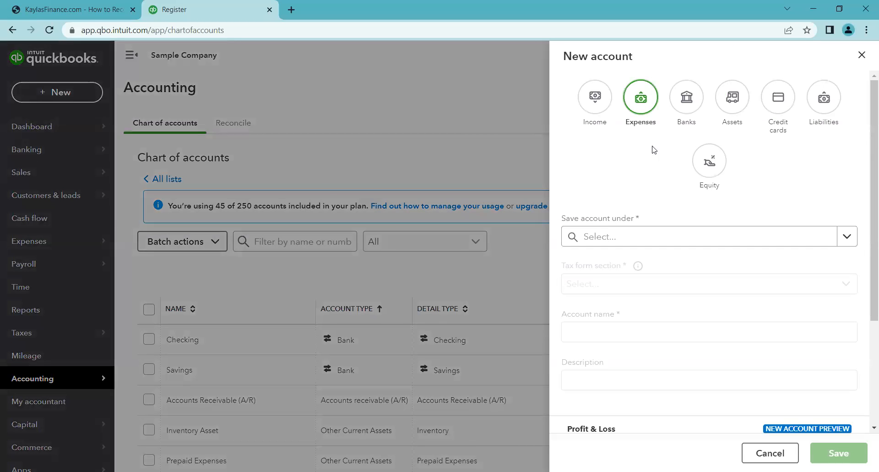
pyautogui.click(855, 242)
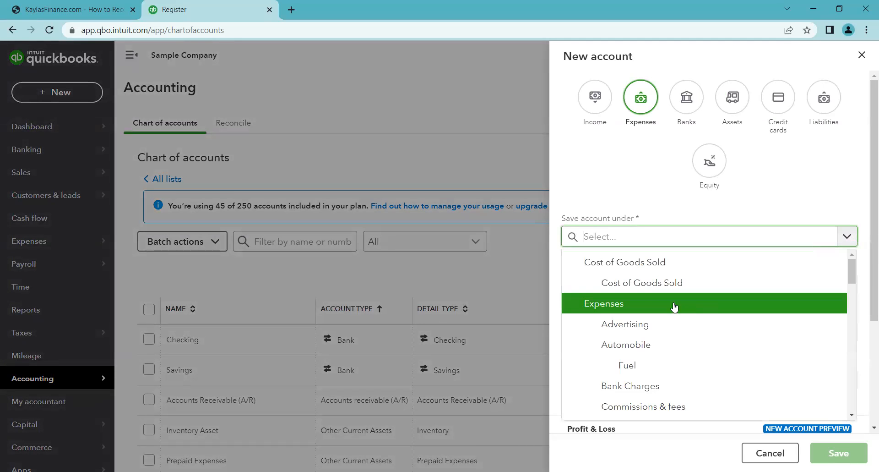
pyautogui.click(583, 303)
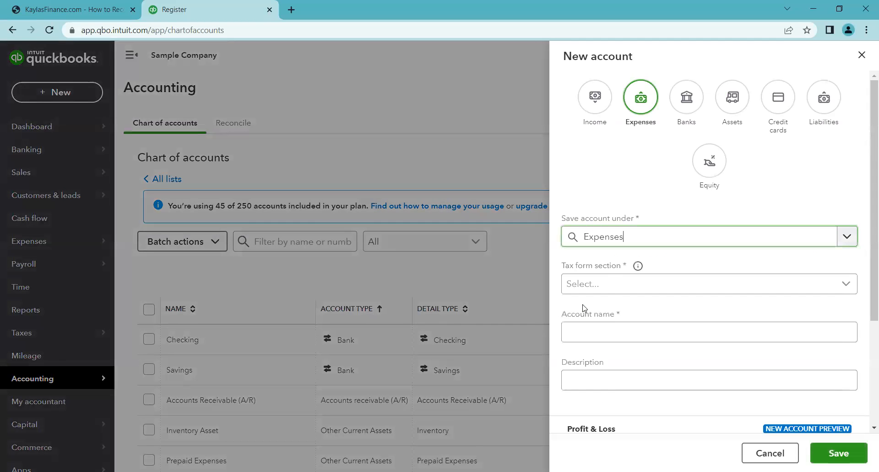
pyautogui.click(848, 283)
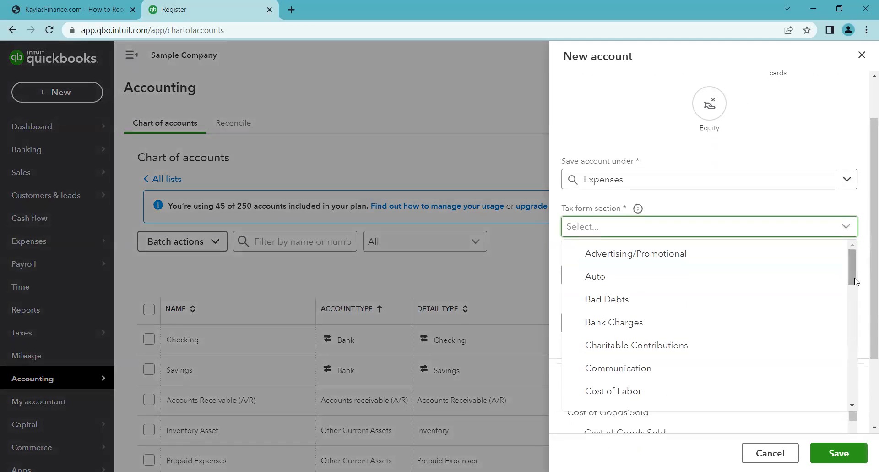
pyautogui.scroll(-5, 741, 302)
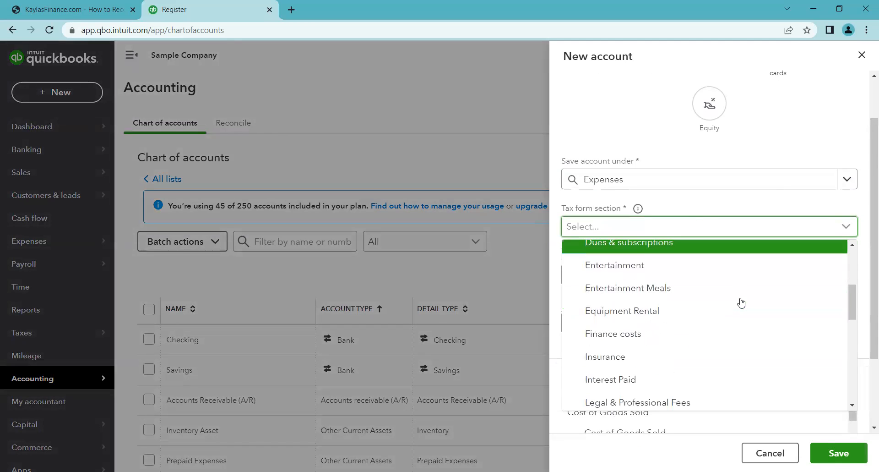
pyautogui.scroll(-2, 732, 297)
pyautogui.click(625, 273)
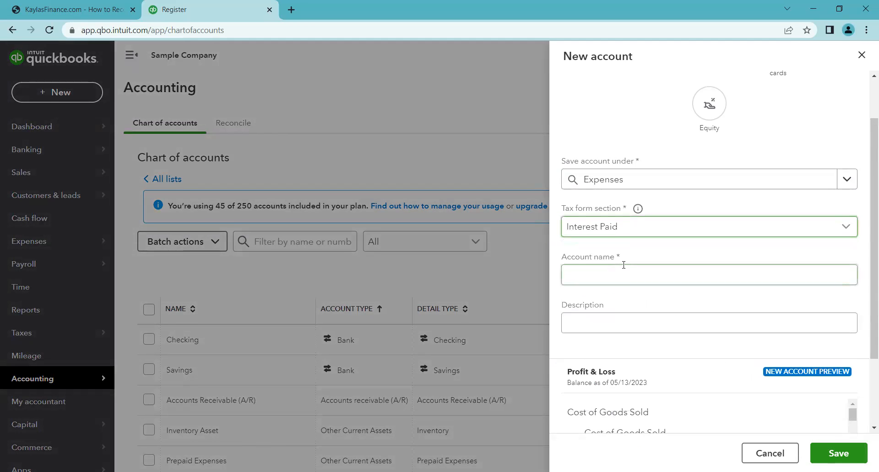
pyautogui.click(644, 277)
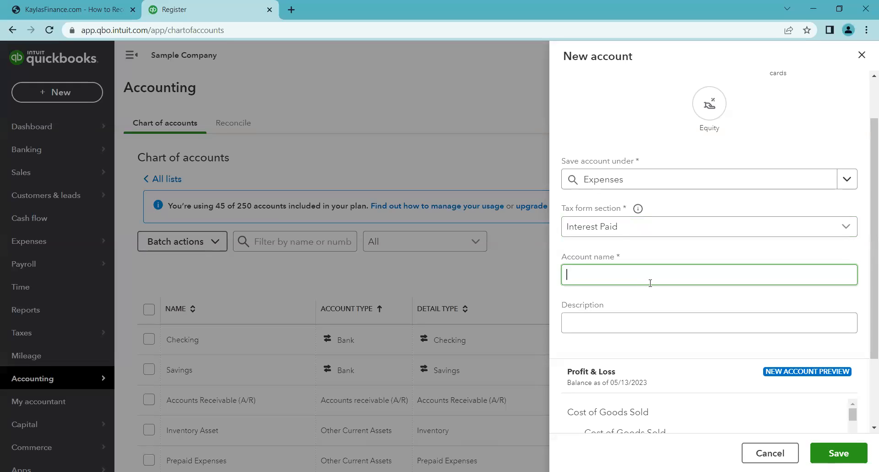
# - Name the new expense account Interest Paid and save it
pyautogui.write('Intere')
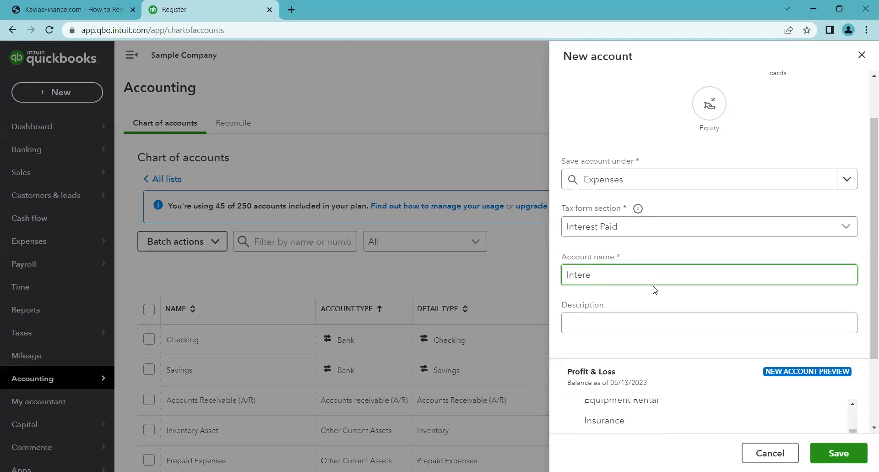
pyautogui.write('st Paid')
pyautogui.click(833, 453)
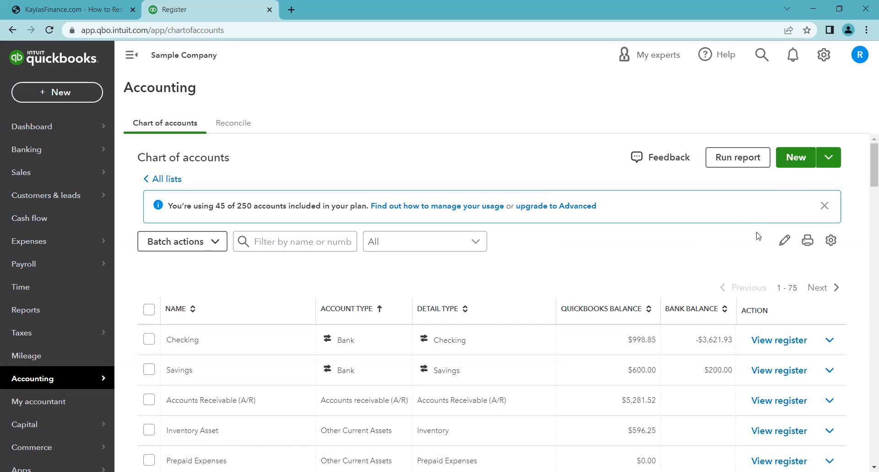
# - Start another Expenses account saved under the Interest Paid account
pyautogui.click(795, 158)
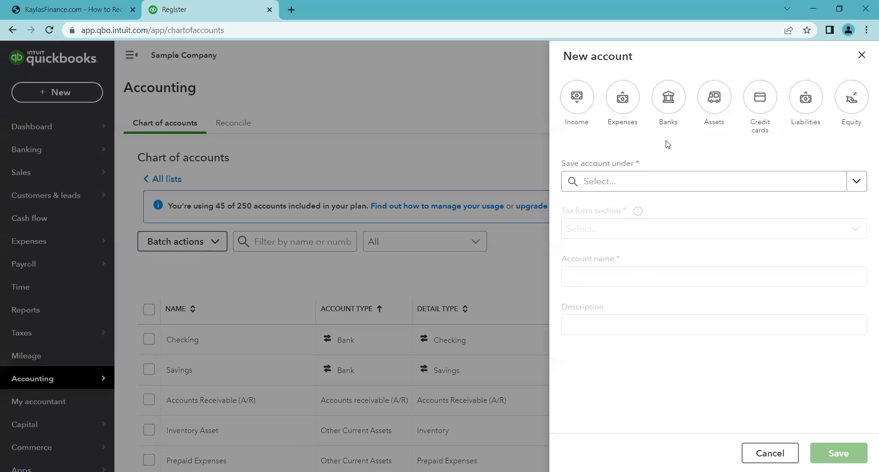
pyautogui.click(621, 103)
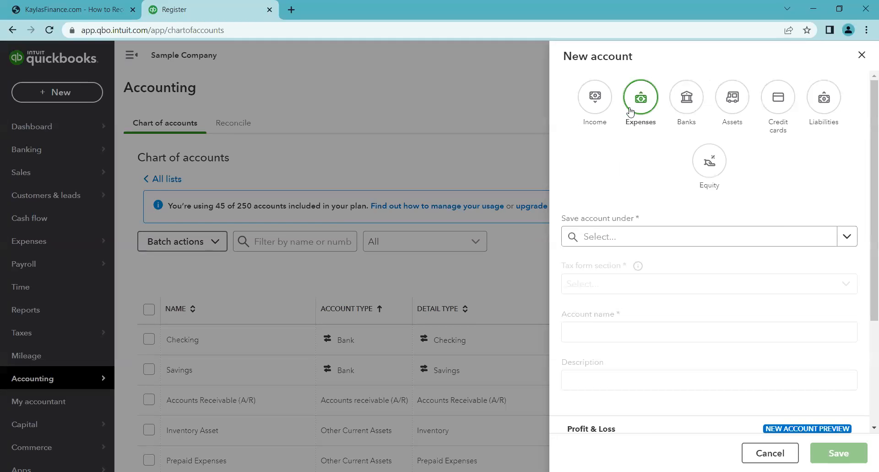
pyautogui.click(842, 235)
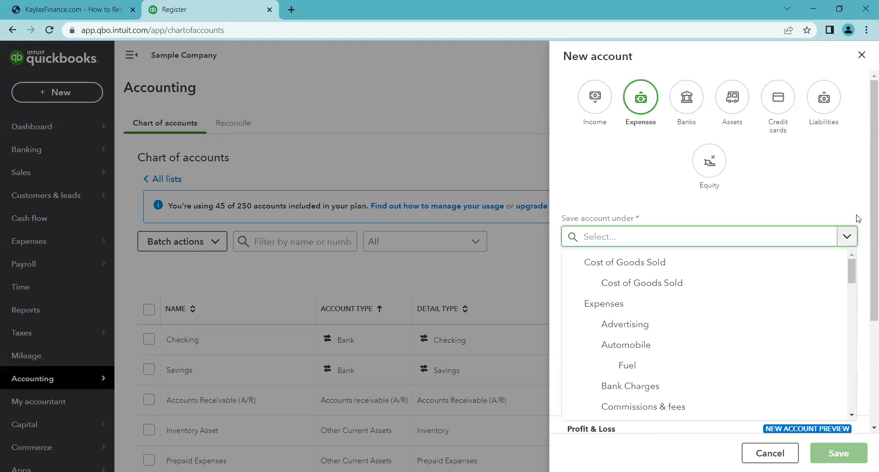
pyautogui.scroll(-1, 859, 218)
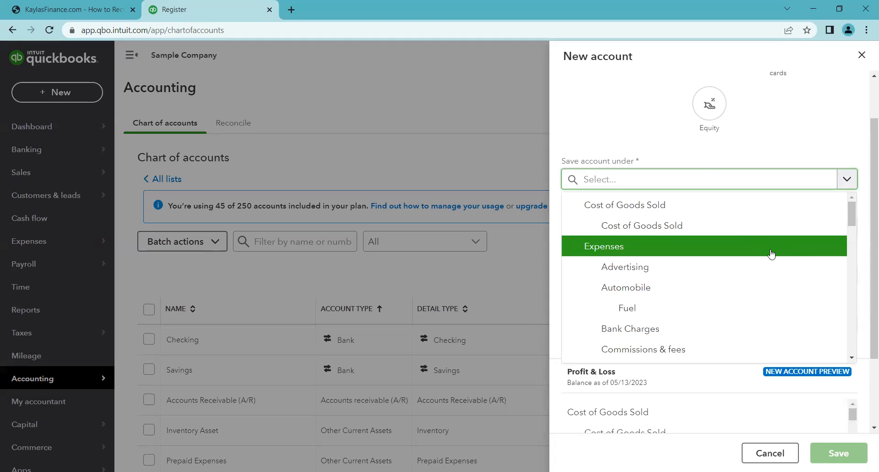
pyautogui.scroll(1, 651, 185)
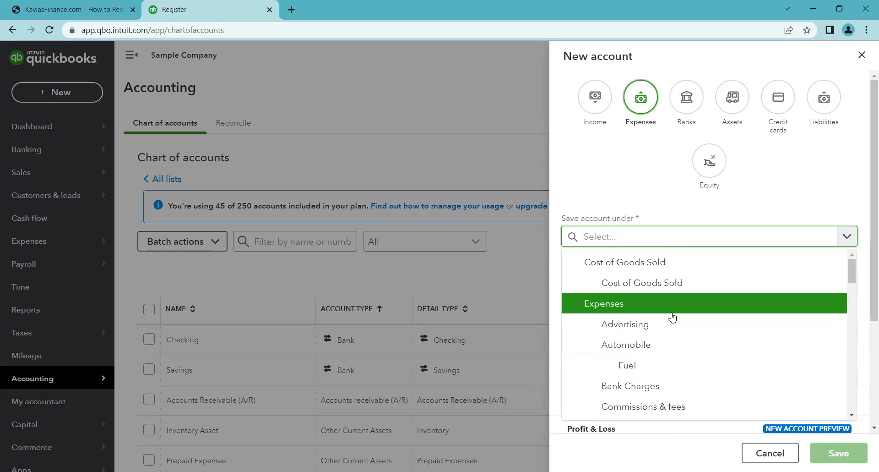
pyautogui.scroll(-5, 672, 317)
pyautogui.click(608, 311)
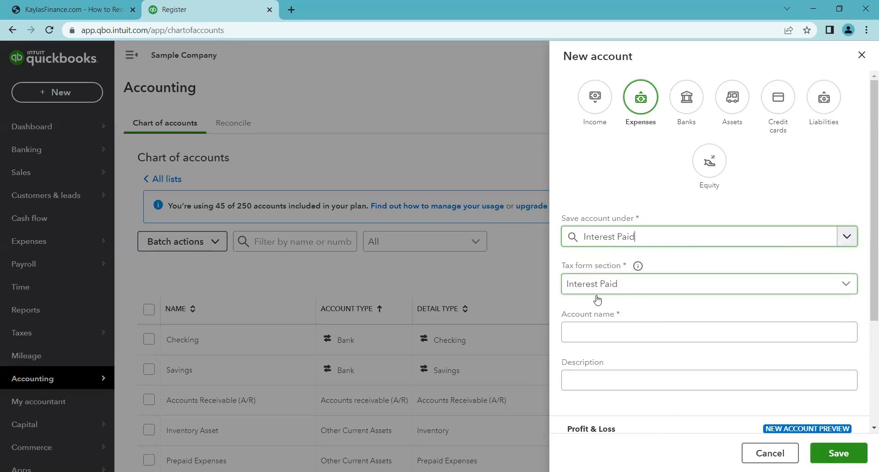
# - Name the sub-account Loan Interest and save it
pyautogui.click(627, 331)
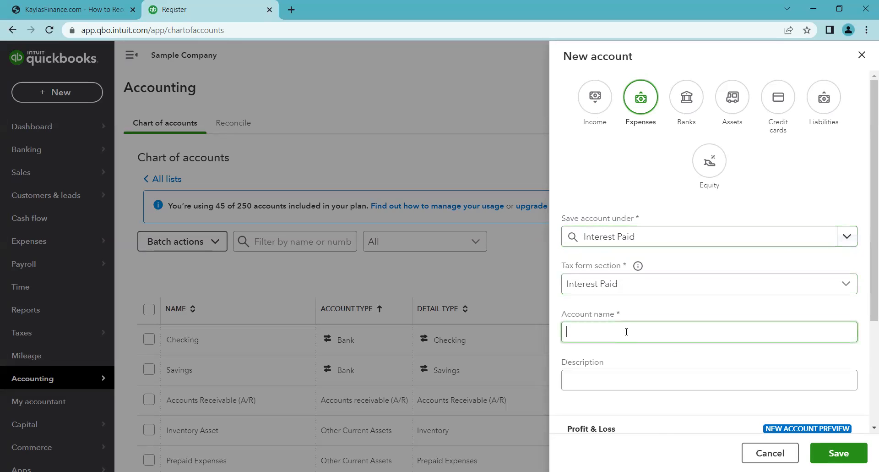
pyautogui.write('Loan Interest')
pyautogui.click(715, 358)
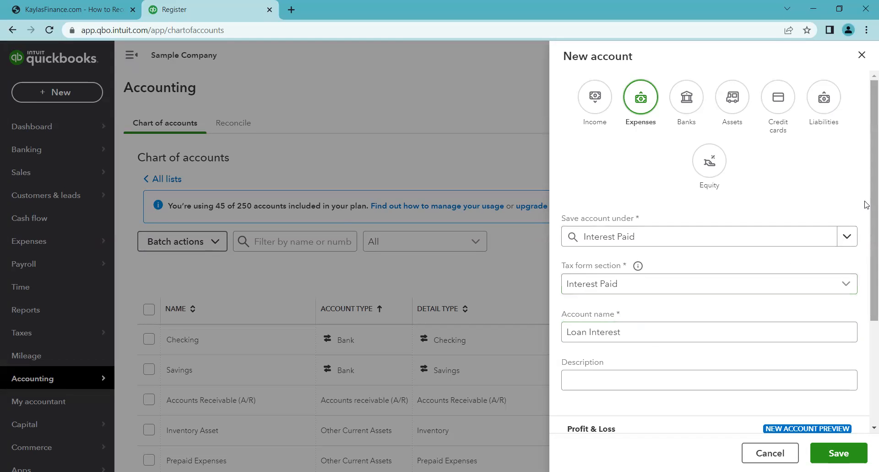
pyautogui.scroll(-2, 867, 227)
pyautogui.scroll(-3, 866, 227)
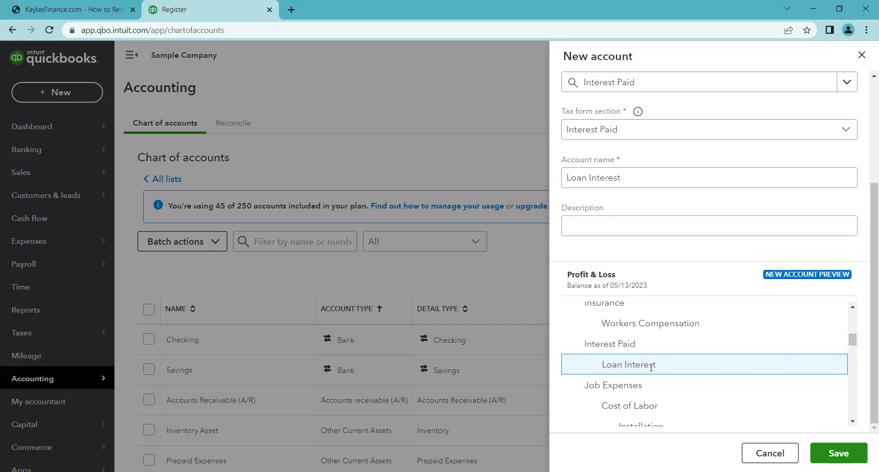
pyautogui.click(852, 450)
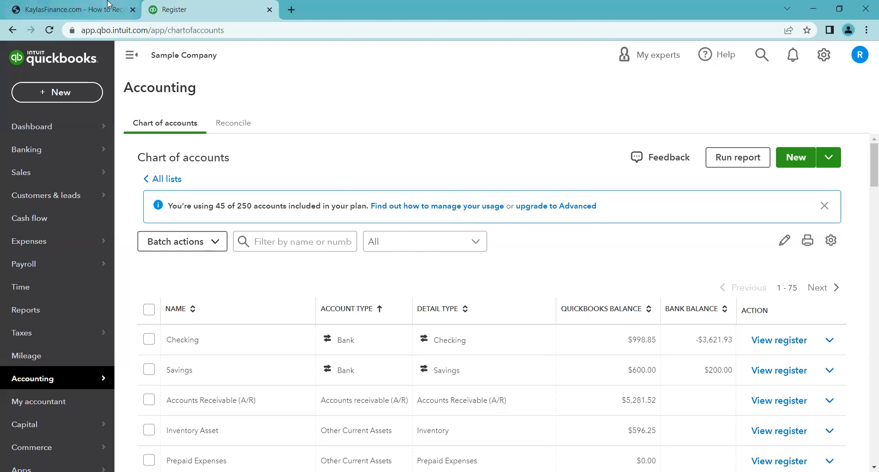
# - Consult the loan reference guide's Steps 1 & 2 instructions for recording the loan deposit
pyautogui.click(73, 9)
pyautogui.click(92, 144)
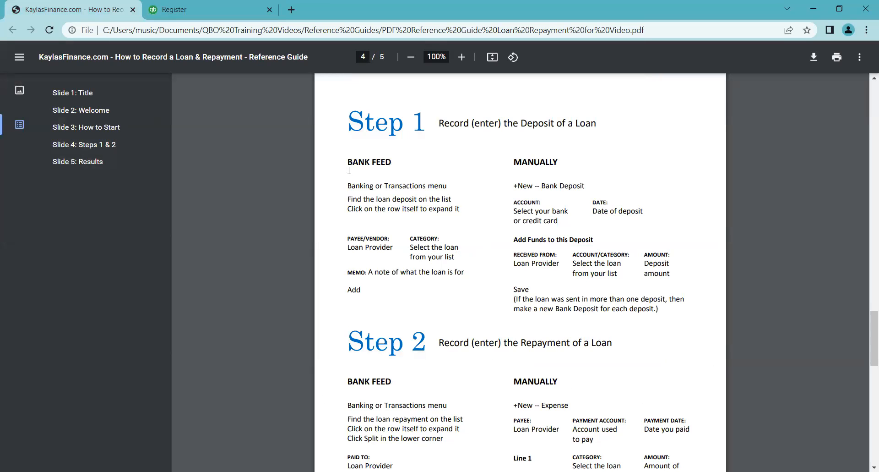
pyautogui.click(161, 17)
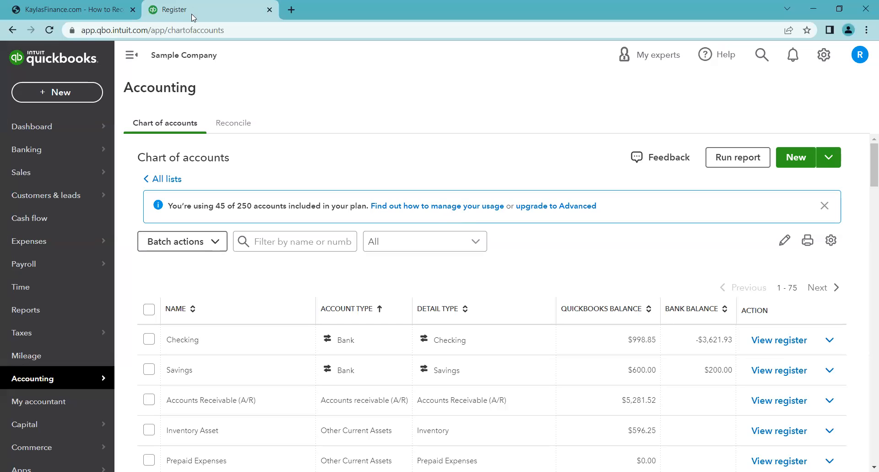
# - Open the bank transactions for review and expand the 04/07/2023 received deposit of $868.15
pyautogui.click(55, 157)
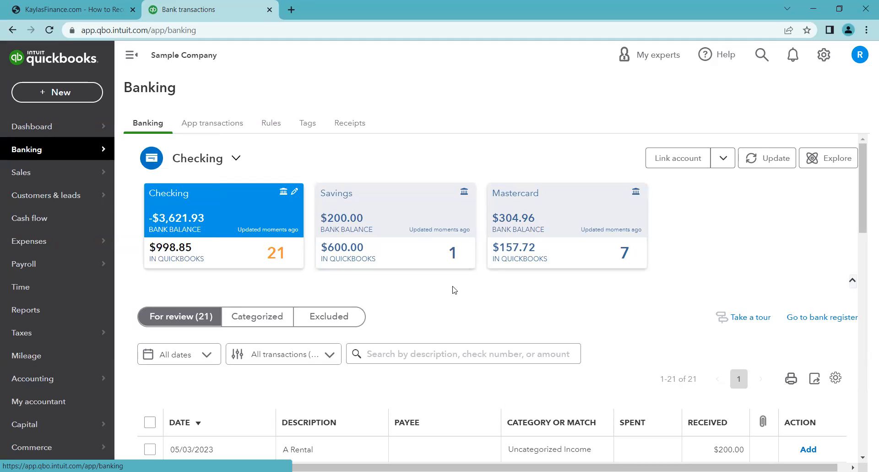
pyautogui.scroll(-1, 451, 290)
pyautogui.scroll(1, 451, 266)
pyautogui.click(126, 7)
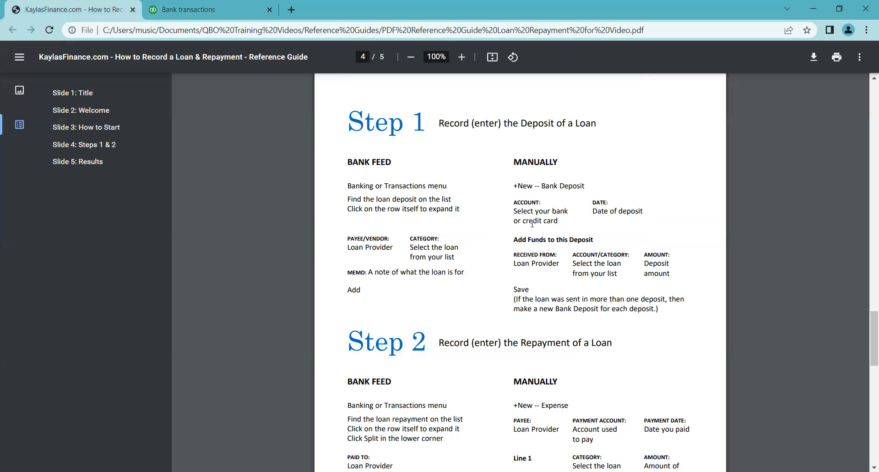
pyautogui.click(208, 9)
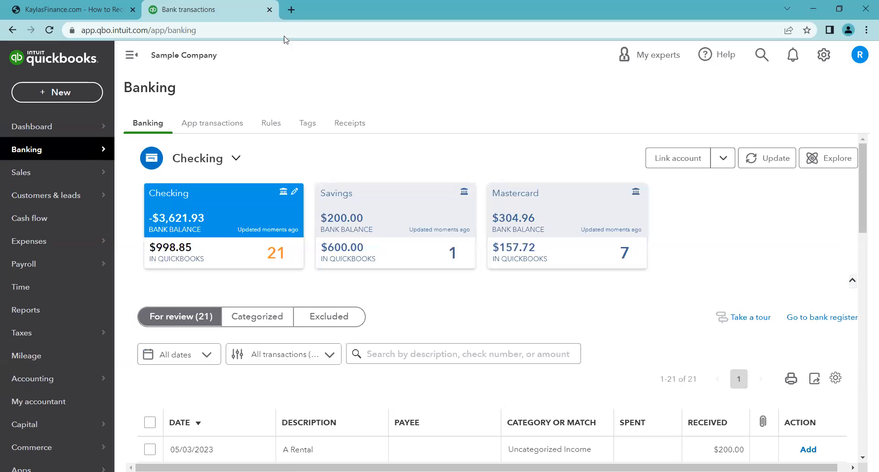
pyautogui.scroll(-1, 617, 277)
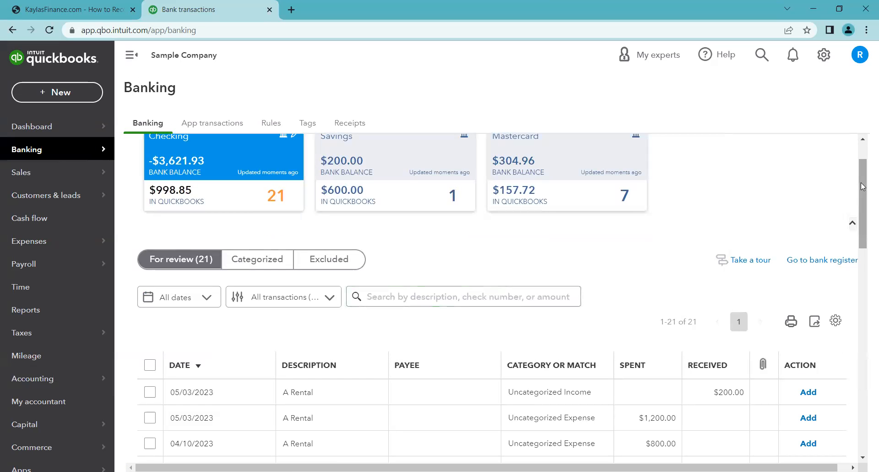
pyautogui.moveTo(863, 186); pyautogui.dragTo(863, 170)
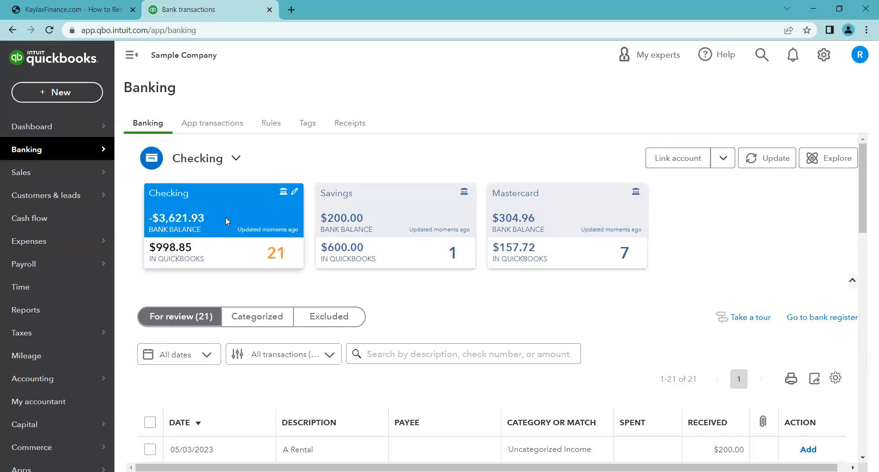
pyautogui.moveTo(865, 203); pyautogui.dragTo(865, 248)
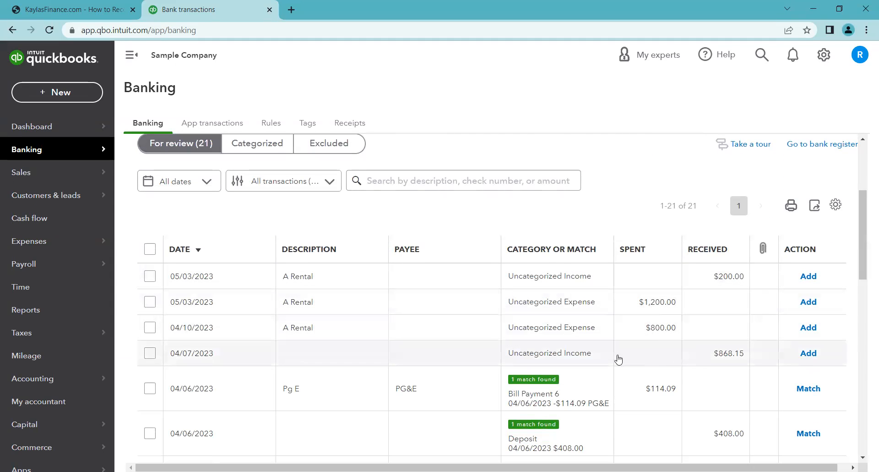
pyautogui.click(709, 355)
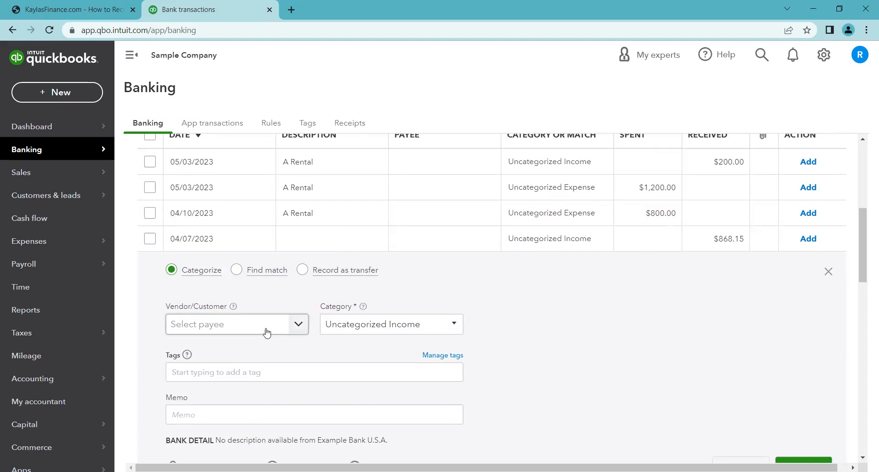
# - Add Loan Provider as a new vendor and set it as the deposit's payee
pyautogui.scroll(-1, 304, 334)
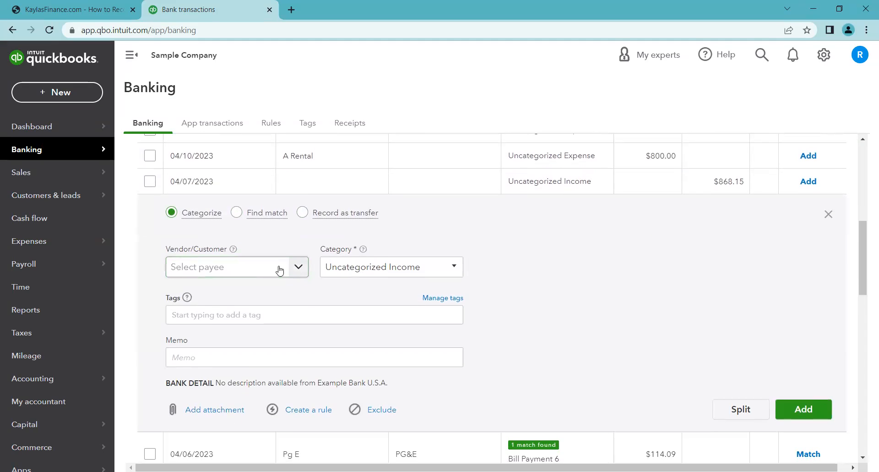
pyautogui.click(264, 273)
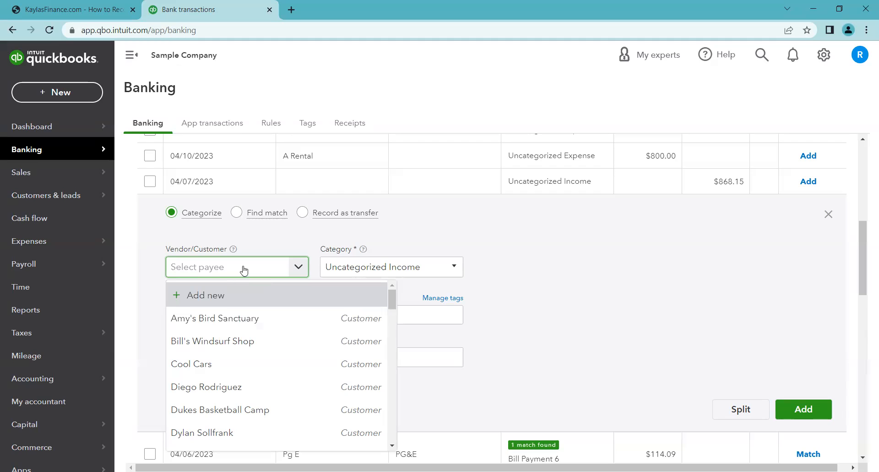
pyautogui.write('Loan')
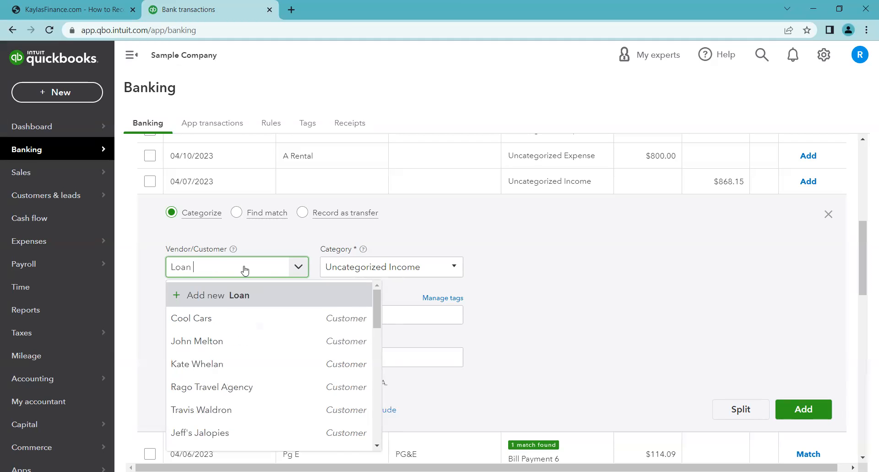
pyautogui.write(' Provide')
pyautogui.click(241, 295)
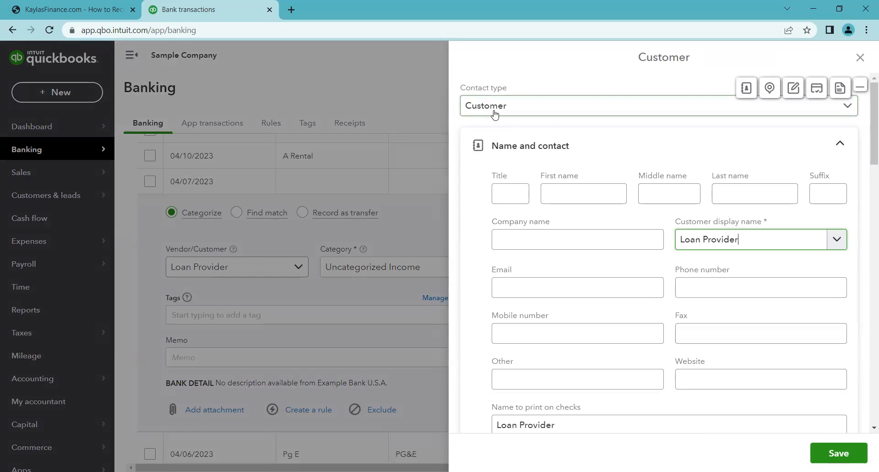
pyautogui.click(471, 109)
pyautogui.click(506, 153)
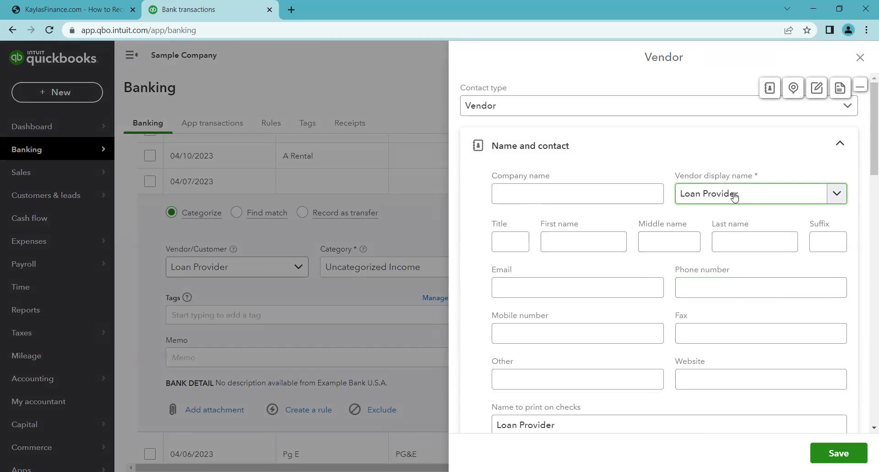
pyautogui.click(847, 454)
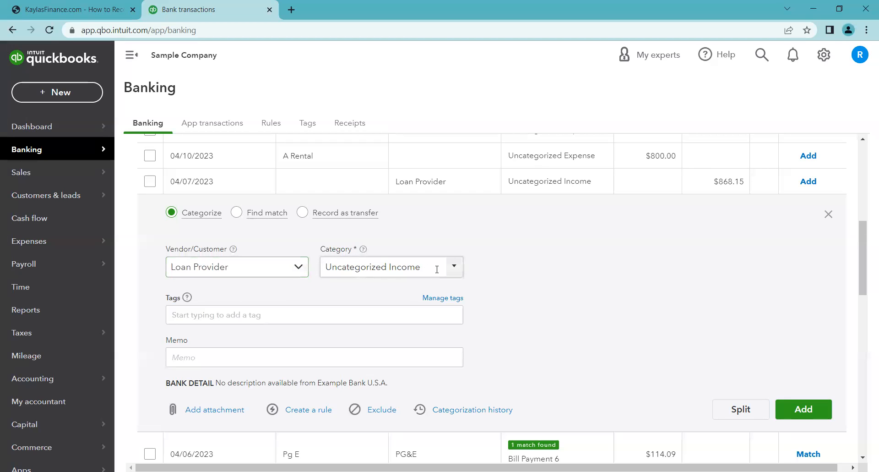
# - Set the deposit's category to the Loan Provider Loan liability account
pyautogui.click(454, 271)
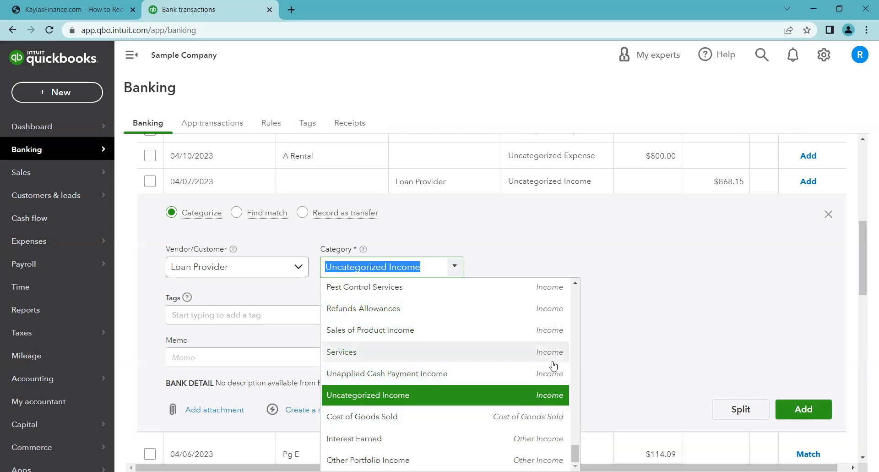
pyautogui.scroll(3, 550, 361)
pyautogui.scroll(10, 550, 362)
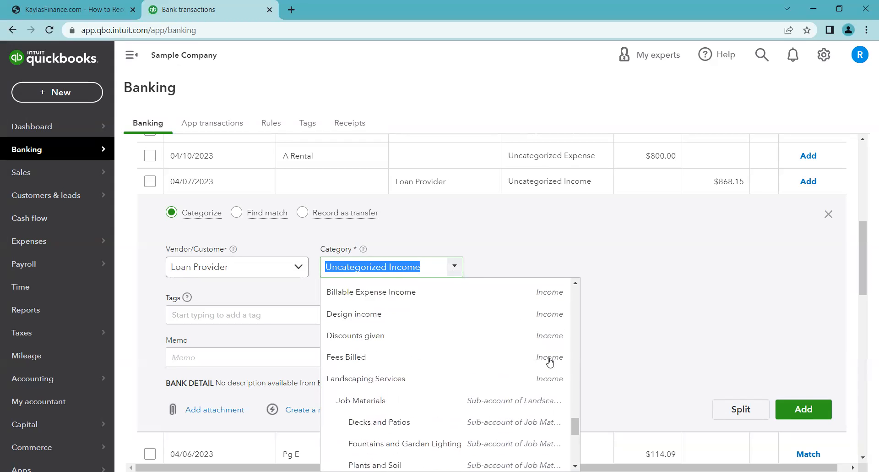
pyautogui.scroll(3, 550, 362)
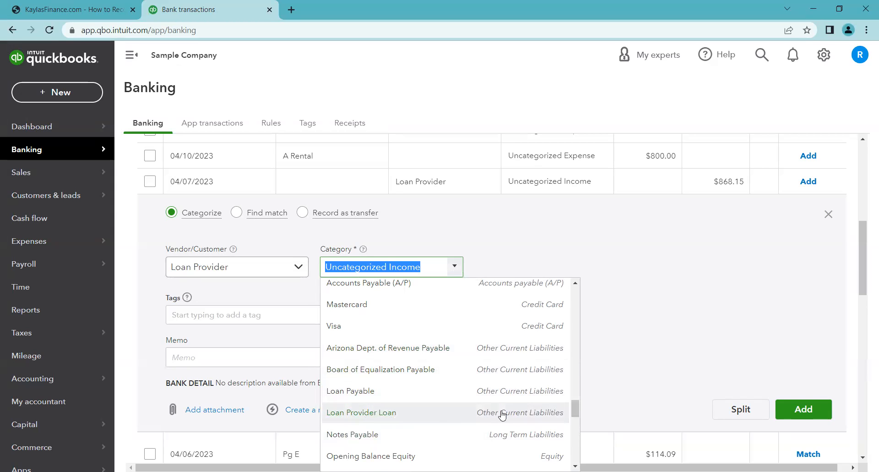
pyautogui.click(407, 413)
pyautogui.click(481, 317)
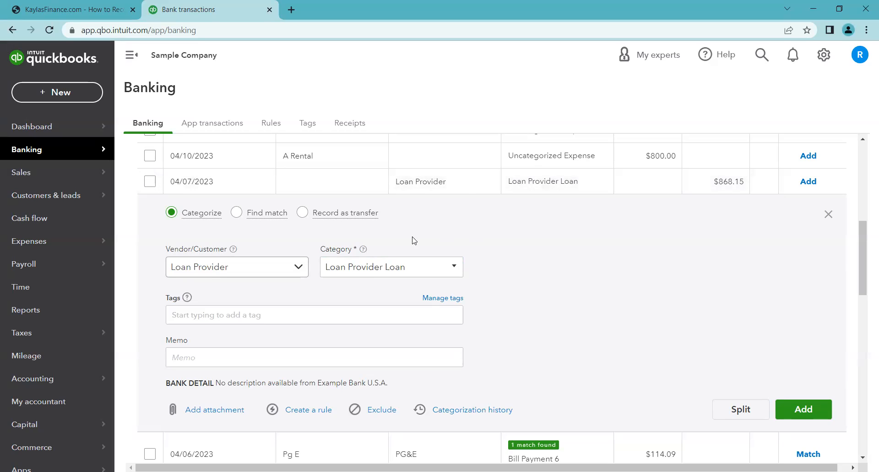
pyautogui.click(455, 267)
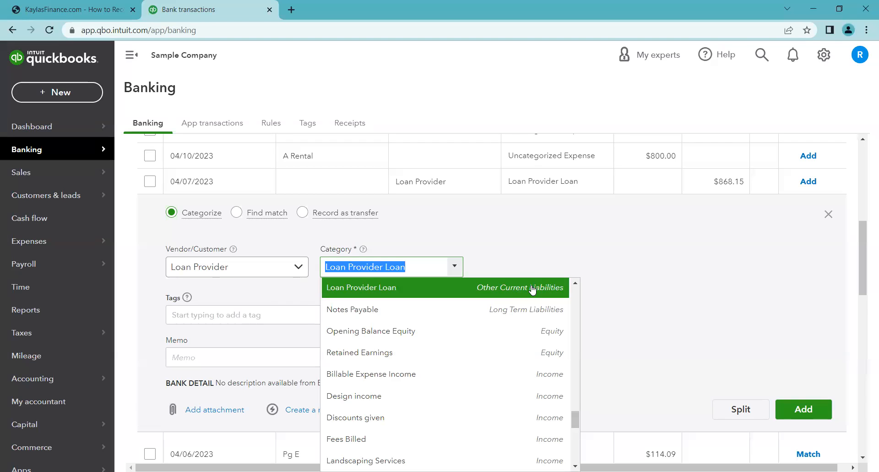
pyautogui.click(543, 261)
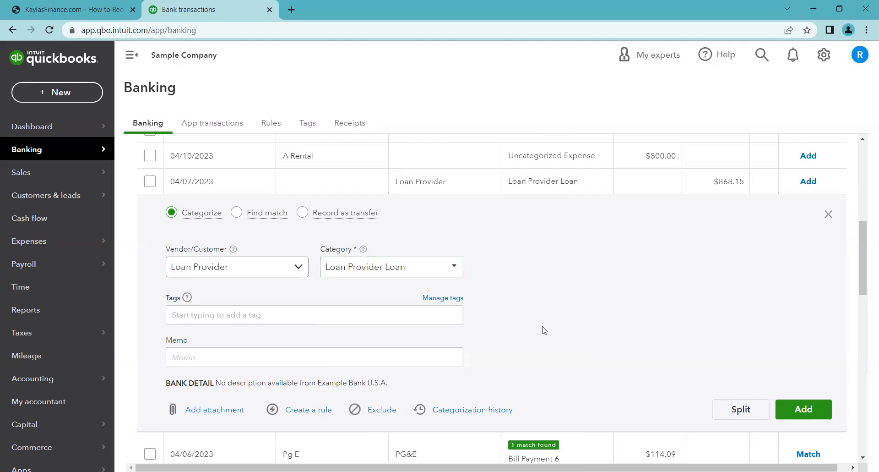
pyautogui.click(170, 362)
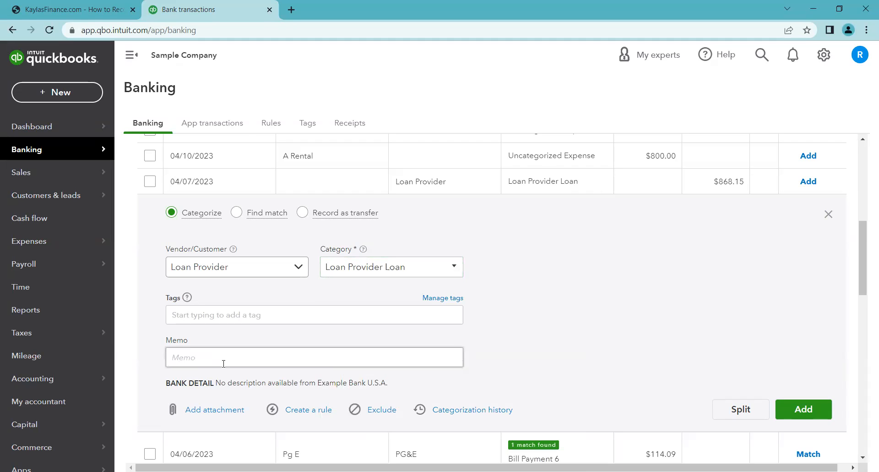
pyautogui.click(542, 353)
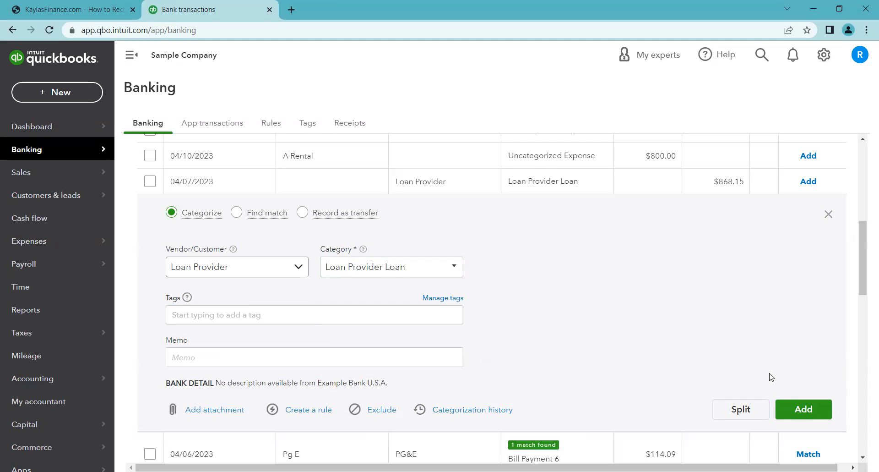
# - Add the categorized loan deposit and open the Loan Provider Loan account register from the chart of accounts
pyautogui.click(800, 410)
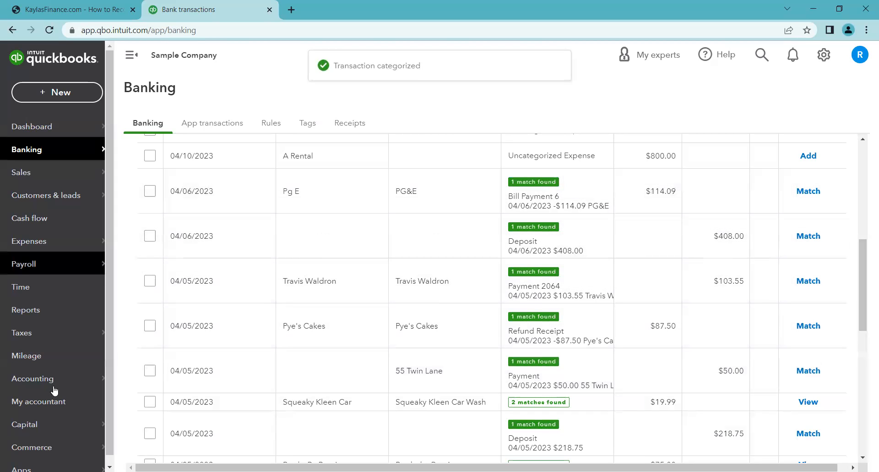
pyautogui.moveTo(53, 379)
pyautogui.click(148, 378)
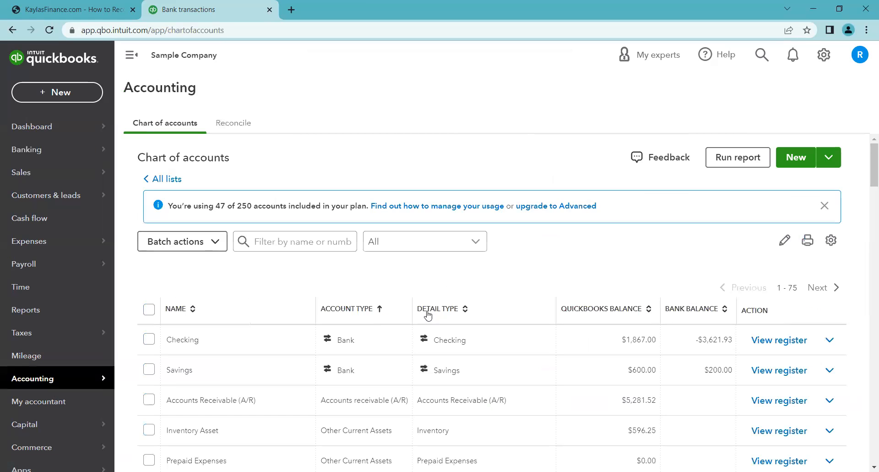
pyautogui.scroll(-7, 425, 316)
pyautogui.scroll(-3, 383, 342)
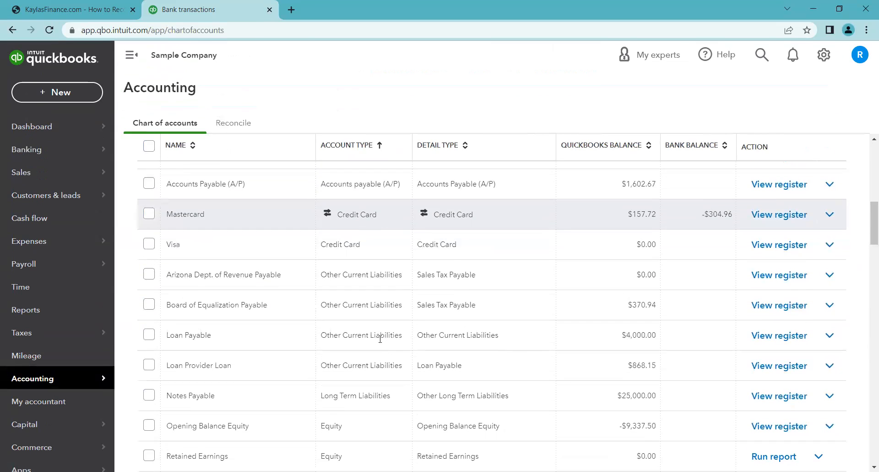
pyautogui.scroll(-3, 371, 349)
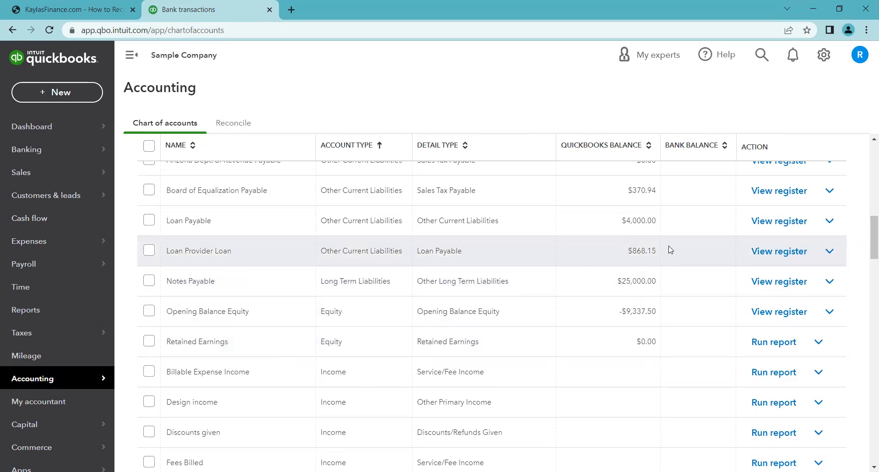
pyautogui.click(765, 254)
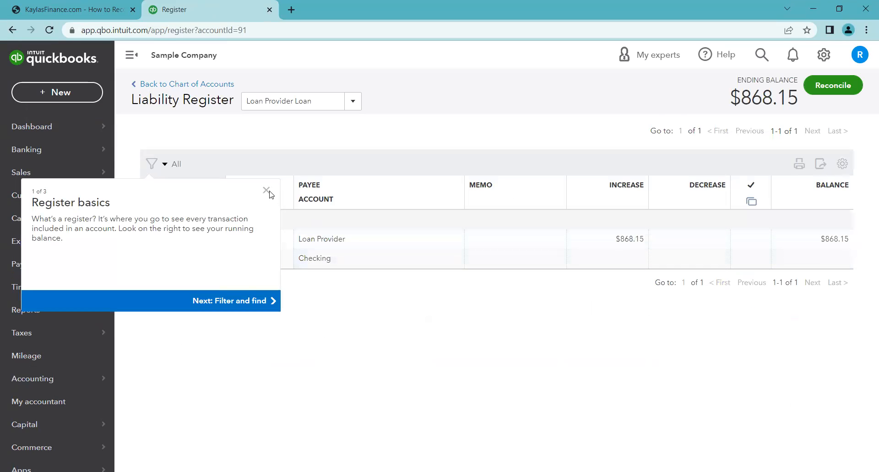
pyautogui.click(266, 190)
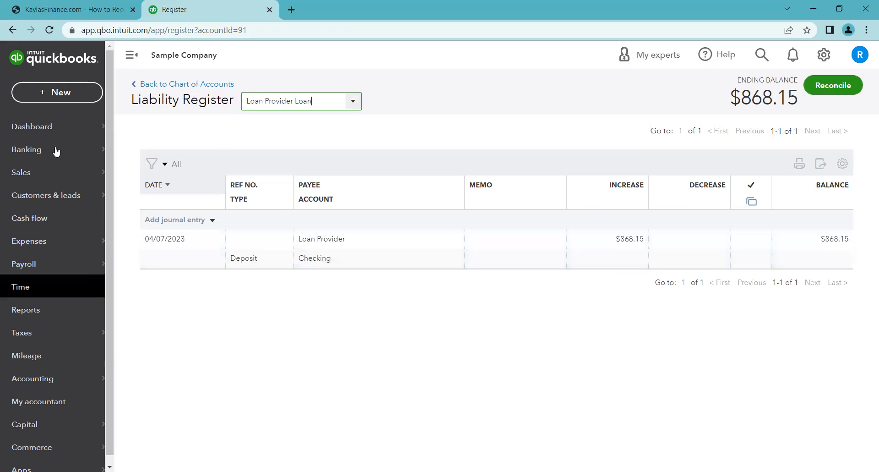
# - Review the reference guide's Step 2 instructions for recording a loan repayment
pyautogui.moveTo(100, 151)
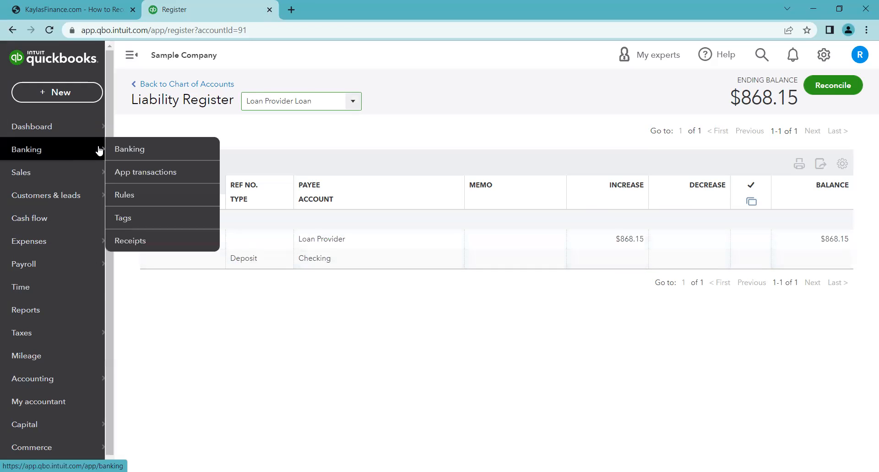
pyautogui.click(140, 151)
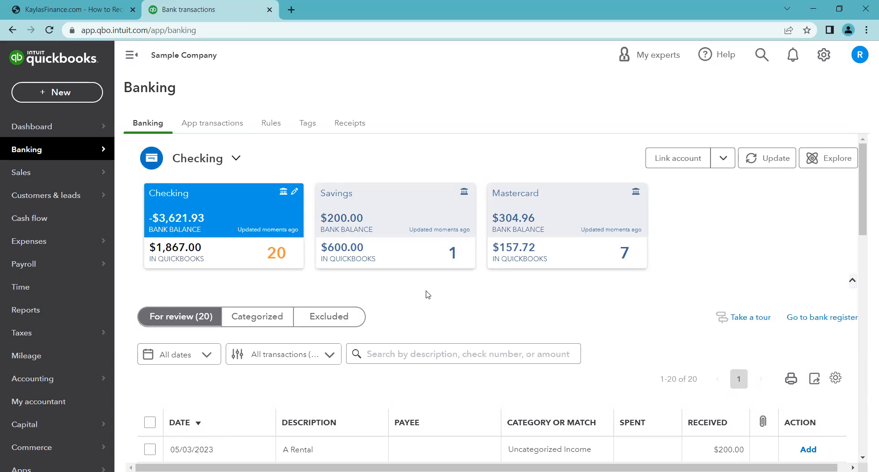
pyautogui.click(68, 10)
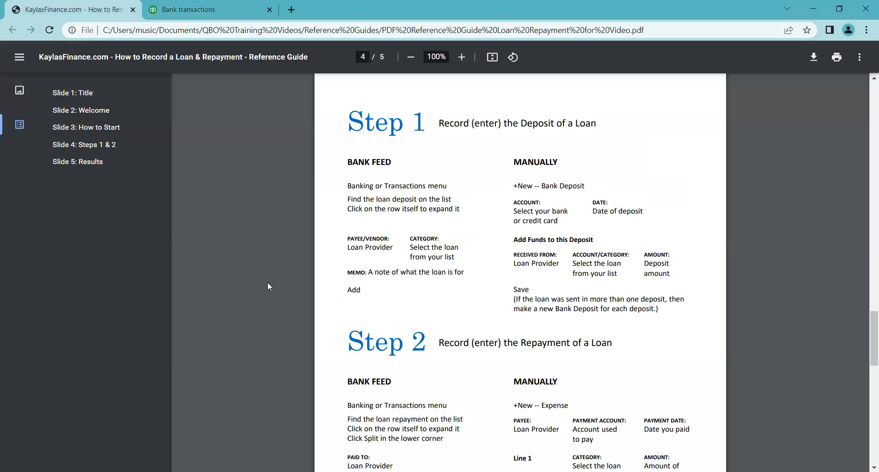
pyautogui.scroll(-3, 268, 283)
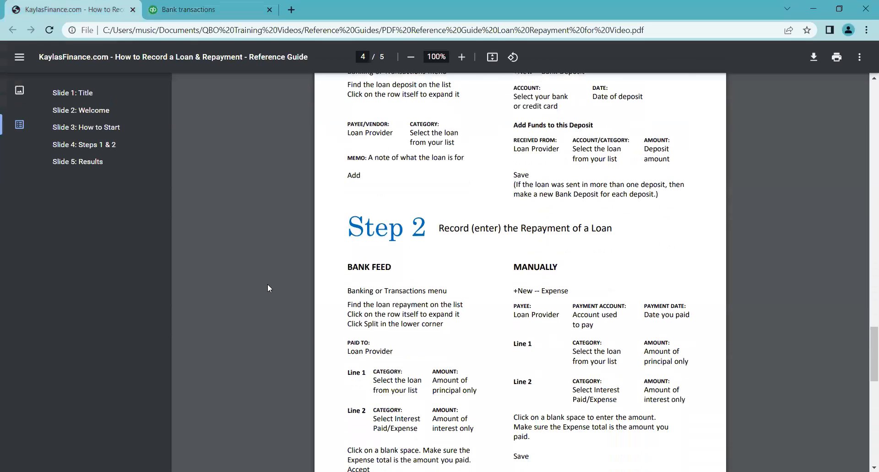
pyautogui.click(194, 12)
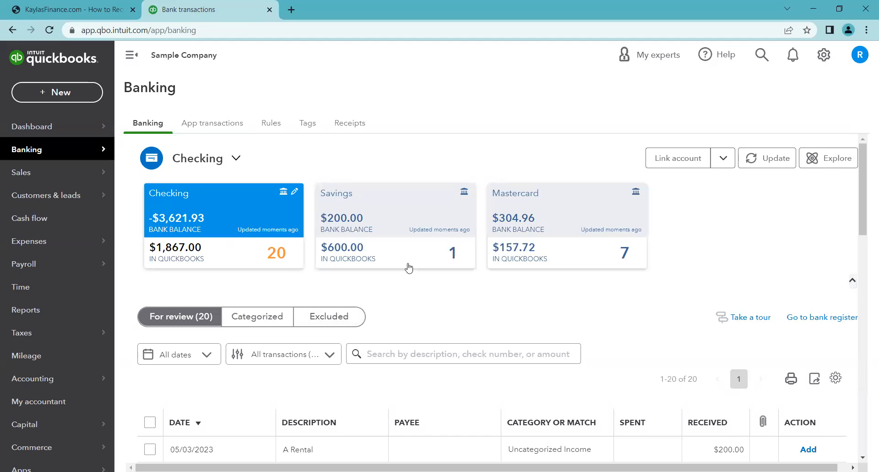
# - Open the Mastercard account's bank transactions and expand the 05/02/2023 Lara's Lamination $150.00 charge
pyautogui.scroll(-4, 467, 288)
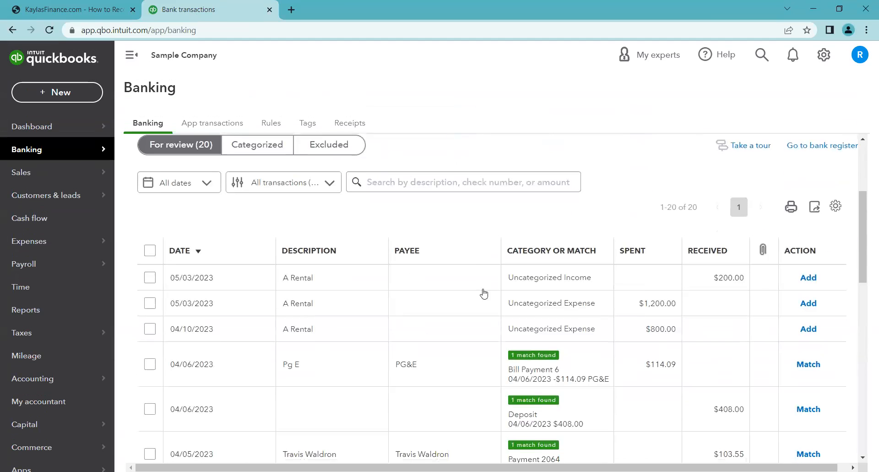
pyautogui.scroll(4, 484, 257)
pyautogui.click(519, 224)
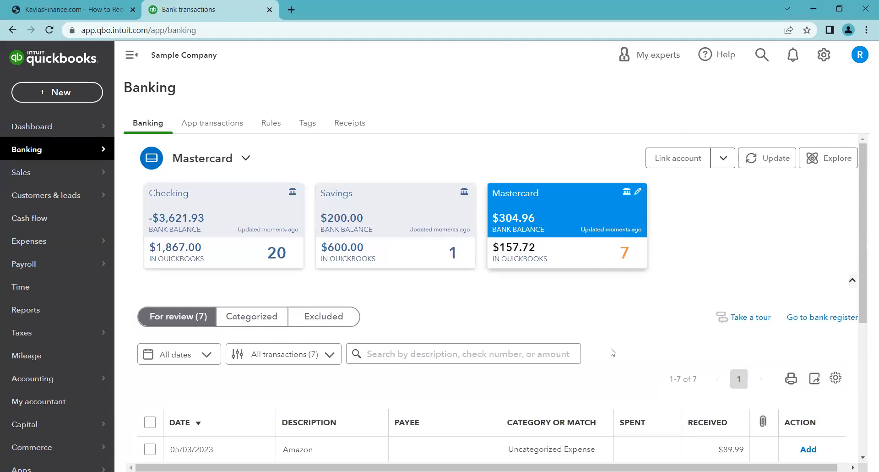
pyautogui.scroll(-4, 620, 355)
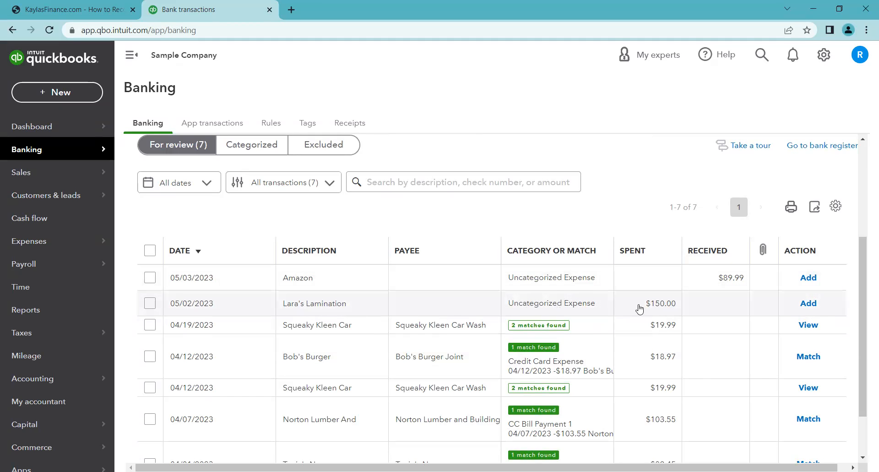
pyautogui.click(620, 311)
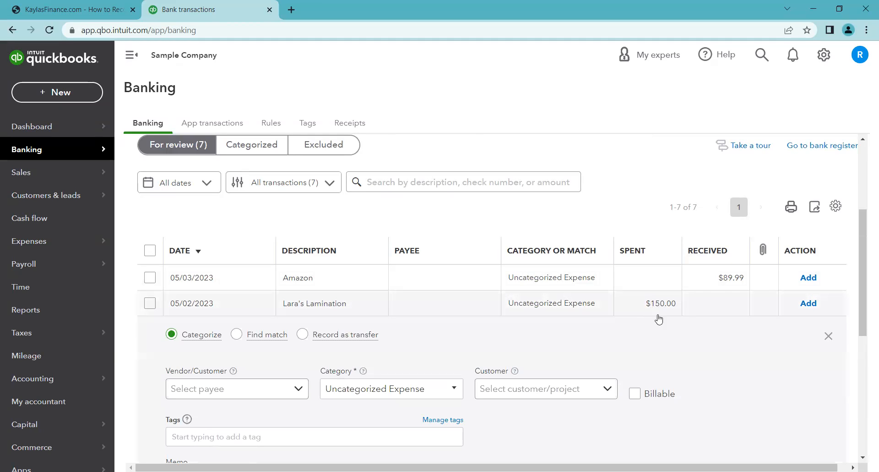
# - Set the Lara's Lamination charge's payee to Loan Provider
pyautogui.scroll(-1, 704, 352)
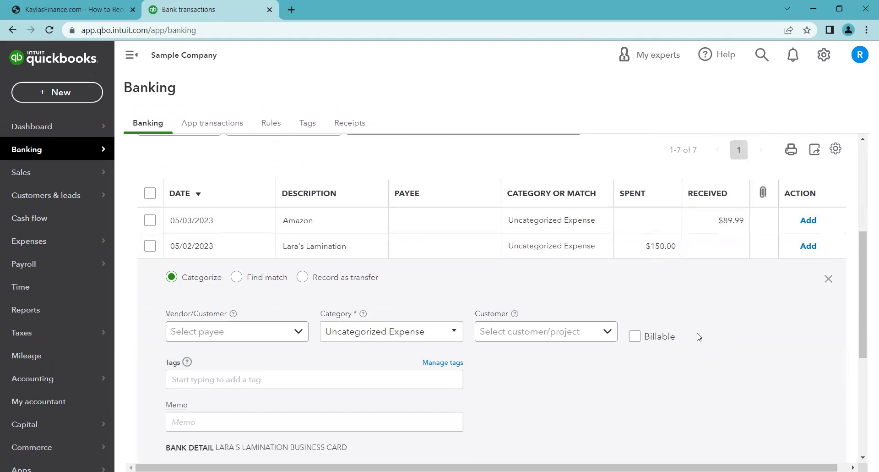
pyautogui.scroll(-1, 642, 334)
pyautogui.click(280, 275)
pyautogui.write('Loan')
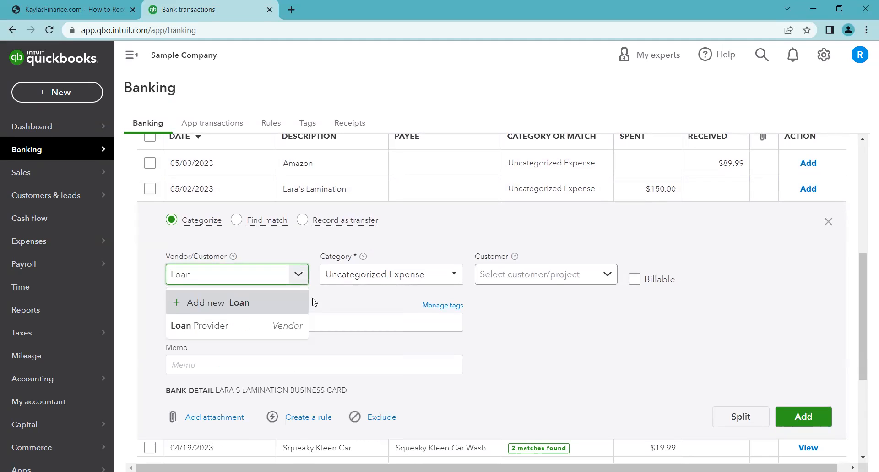
pyautogui.click(291, 338)
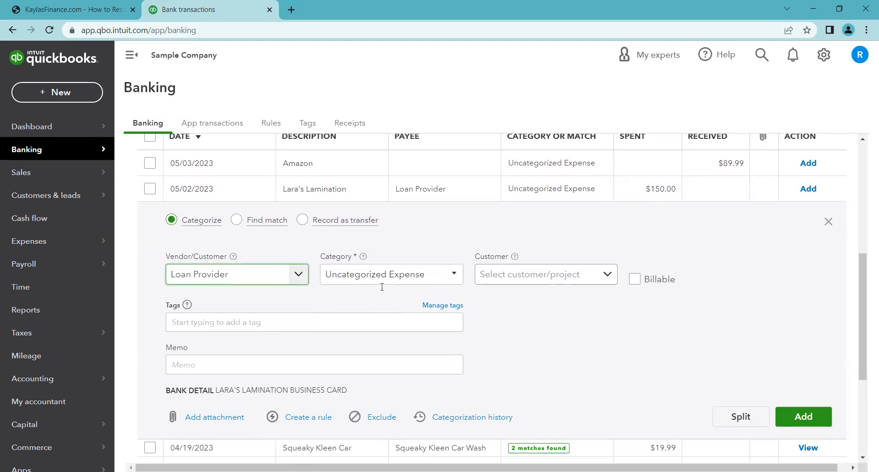
# - Set the charge's category to Loan Provider Loan and add the transaction
pyautogui.click(453, 276)
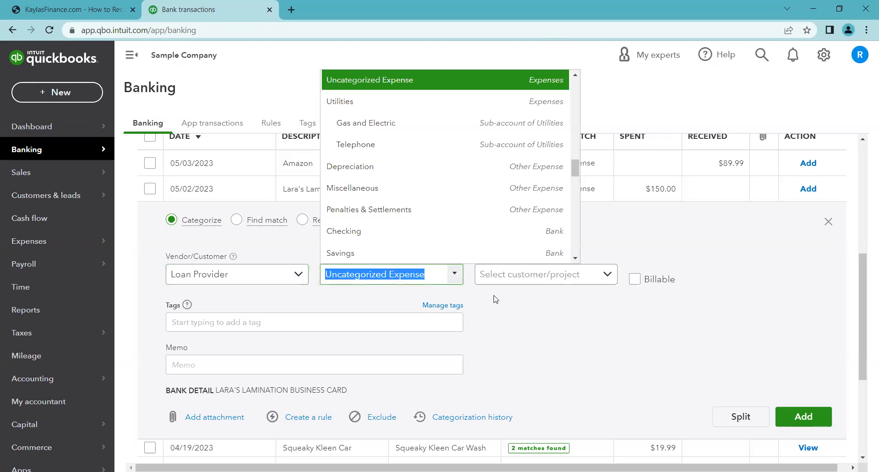
pyautogui.write('loan')
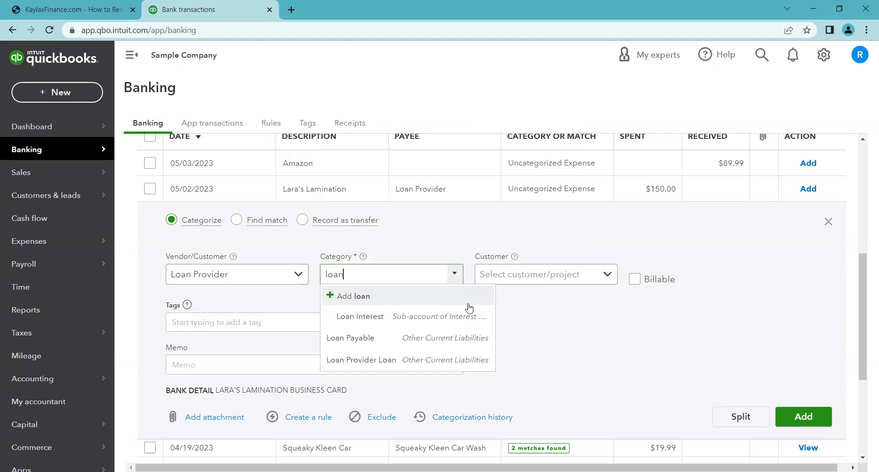
pyautogui.click(447, 359)
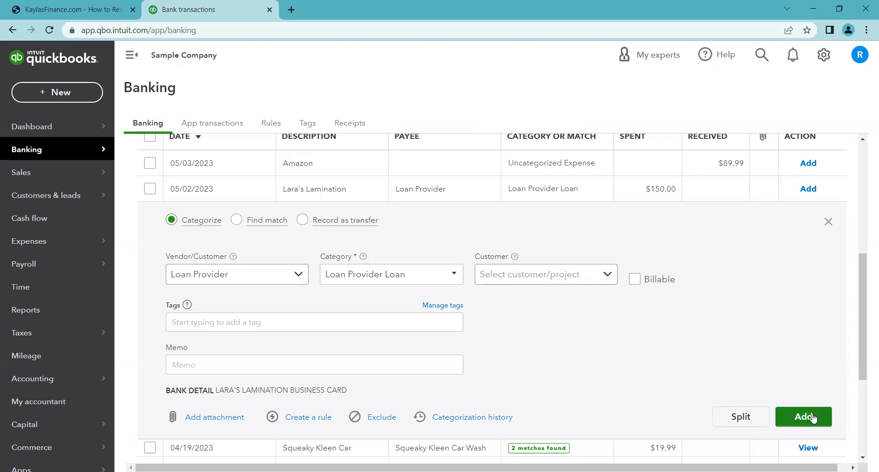
pyautogui.click(780, 413)
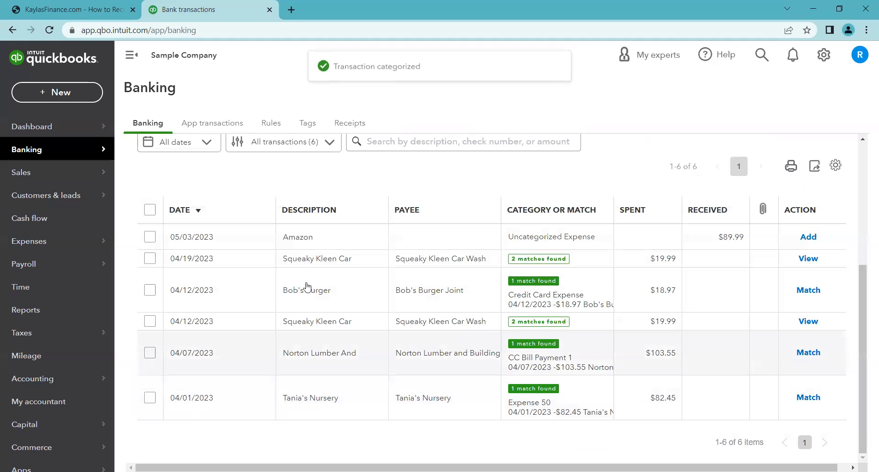
# - Open the Loan Provider Loan register to examine the repayment entry and the ending balance
pyautogui.moveTo(54, 369)
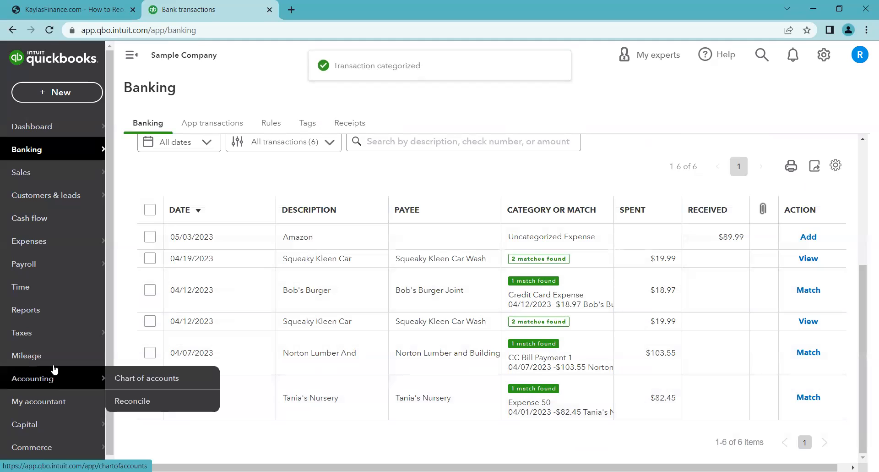
pyautogui.click(120, 381)
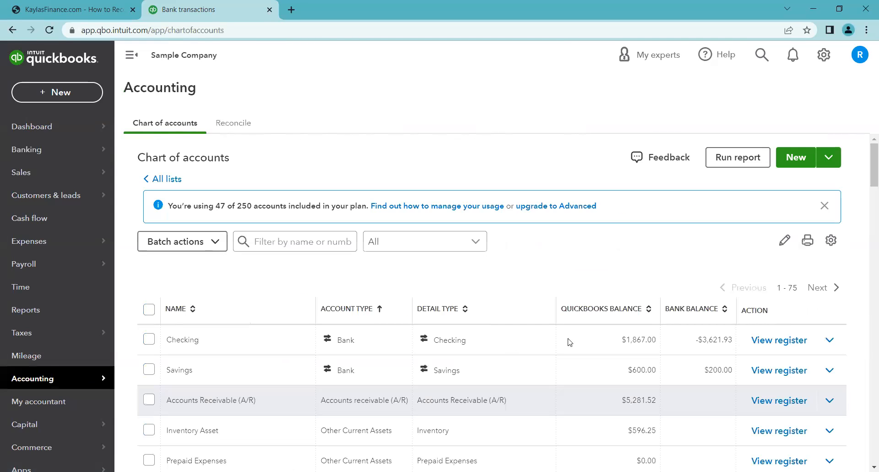
pyautogui.scroll(-5, 582, 342)
pyautogui.scroll(-6, 578, 341)
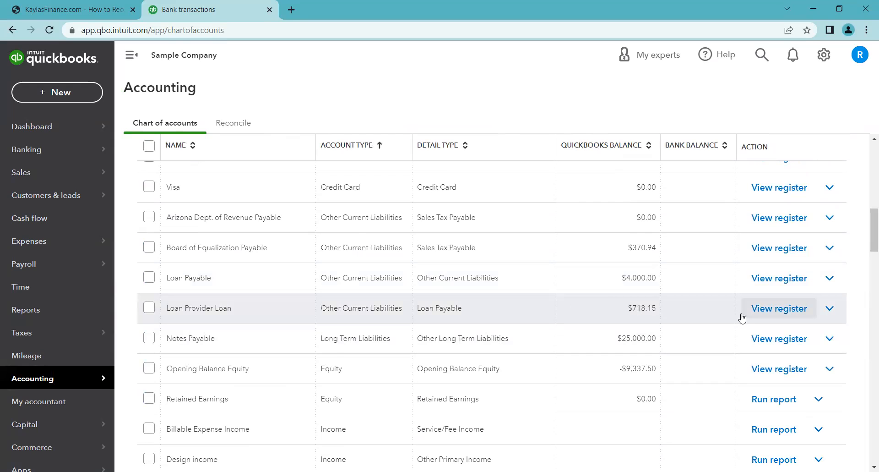
pyautogui.click(769, 314)
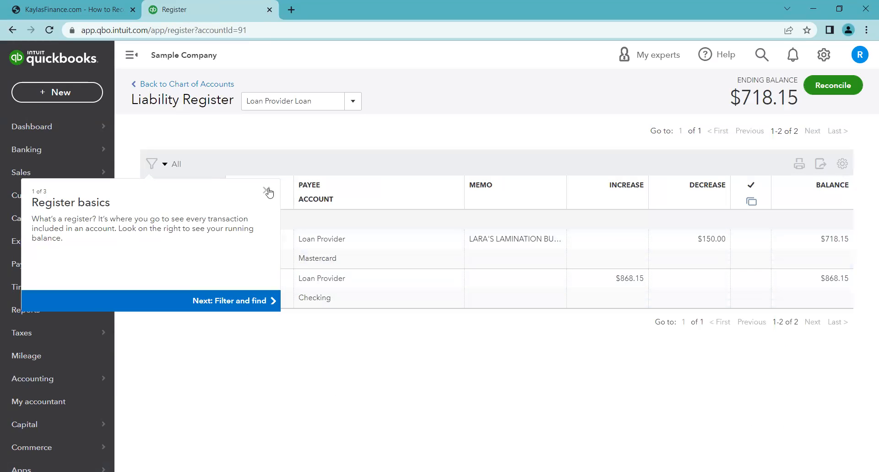
pyautogui.click(266, 190)
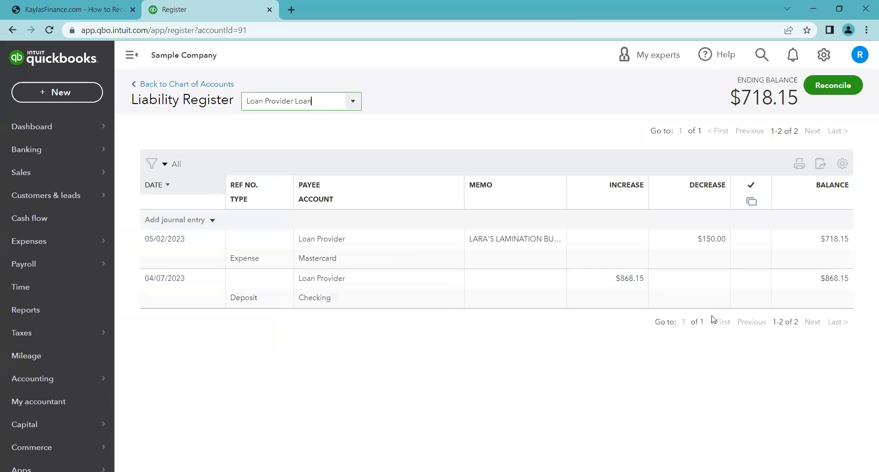
pyautogui.moveTo(723, 100)
pyautogui.mouseDown()
pyautogui.moveTo(765, 98)
pyautogui.moveTo(731, 102)
pyautogui.mouseUp()
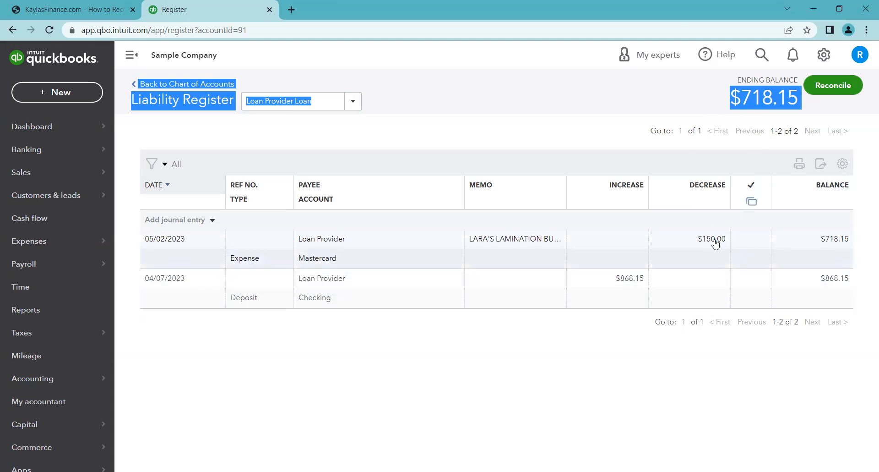
pyautogui.click(693, 375)
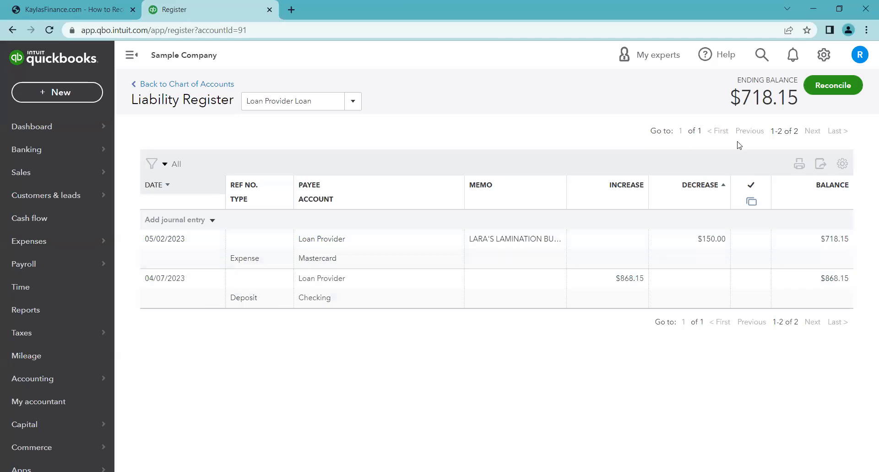
pyautogui.moveTo(731, 97); pyautogui.dragTo(794, 98)
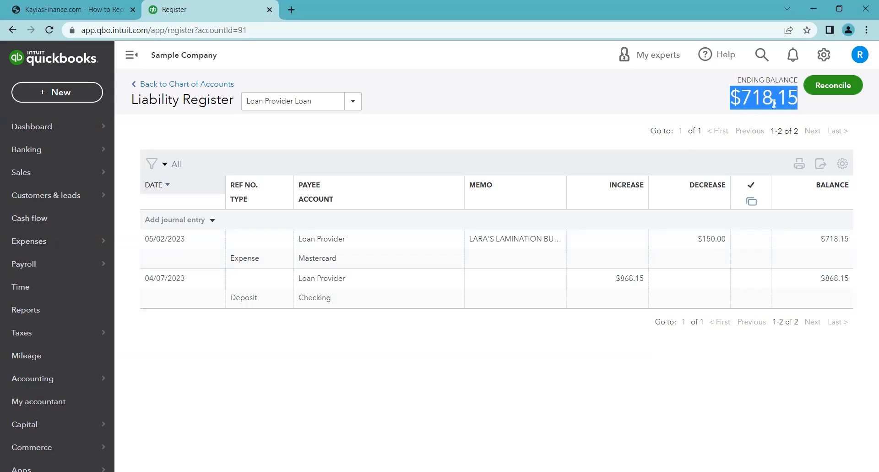
pyautogui.click(728, 106)
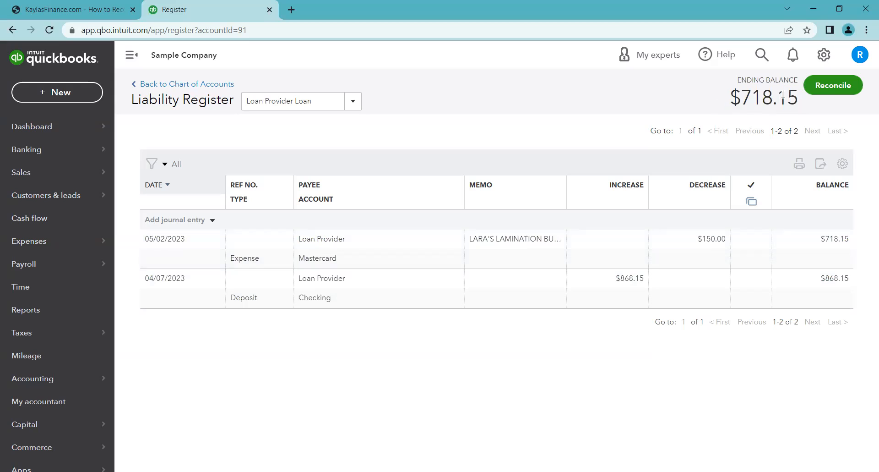
pyautogui.moveTo(794, 95); pyautogui.dragTo(734, 97)
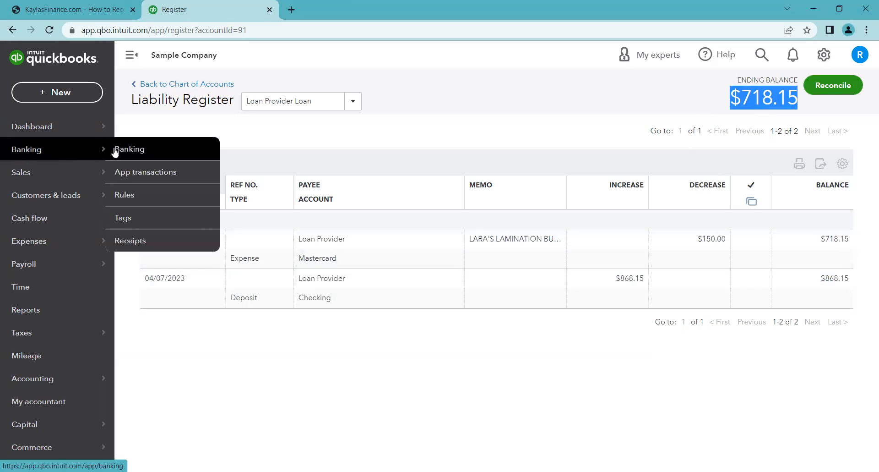
# - Return to the Mastercard bank transactions and view the categorized list
pyautogui.click(115, 150)
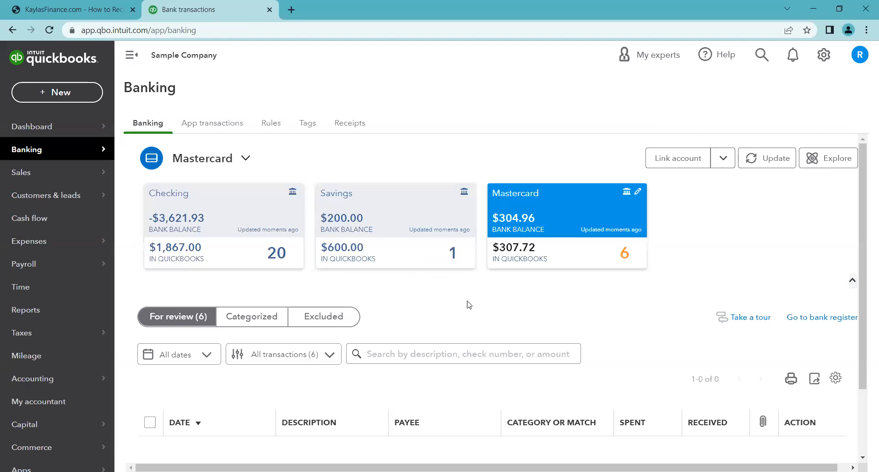
pyautogui.scroll(-2, 590, 251)
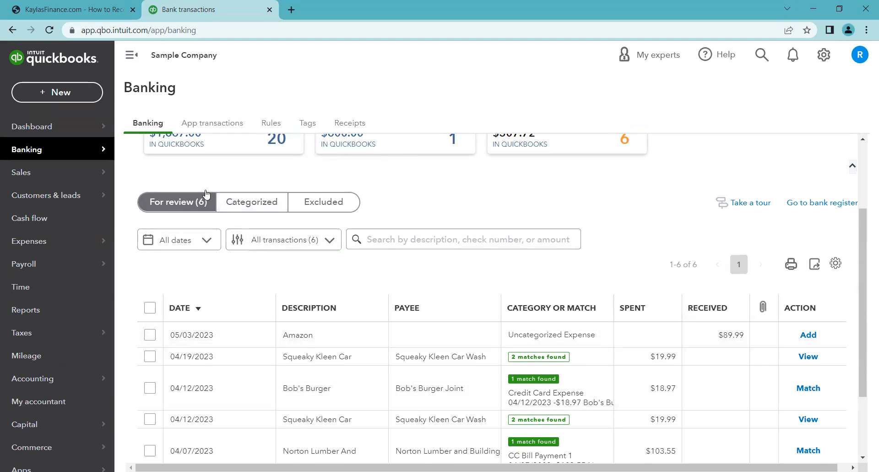
pyautogui.click(254, 201)
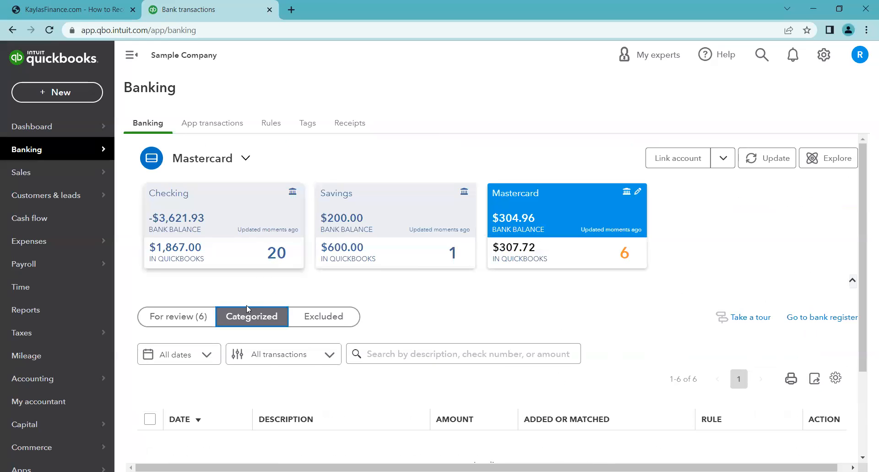
# - Open the categorized Lara's Lamination expense to review it, then close it
pyautogui.scroll(-1, 464, 313)
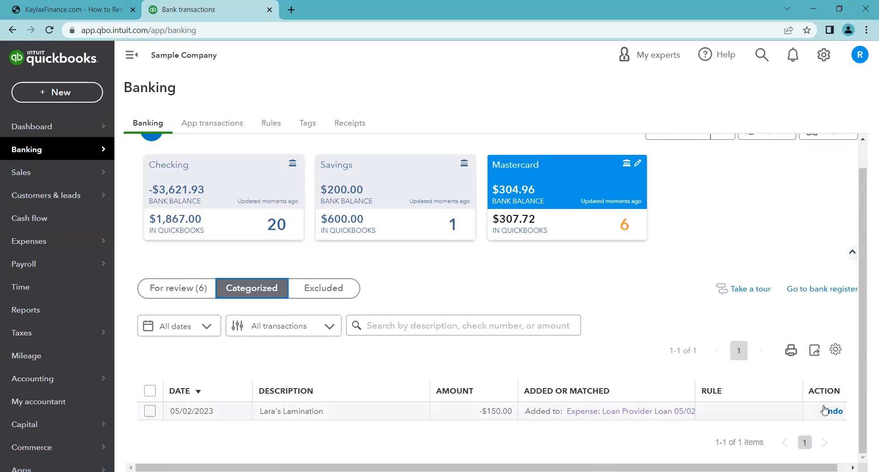
pyautogui.click(616, 411)
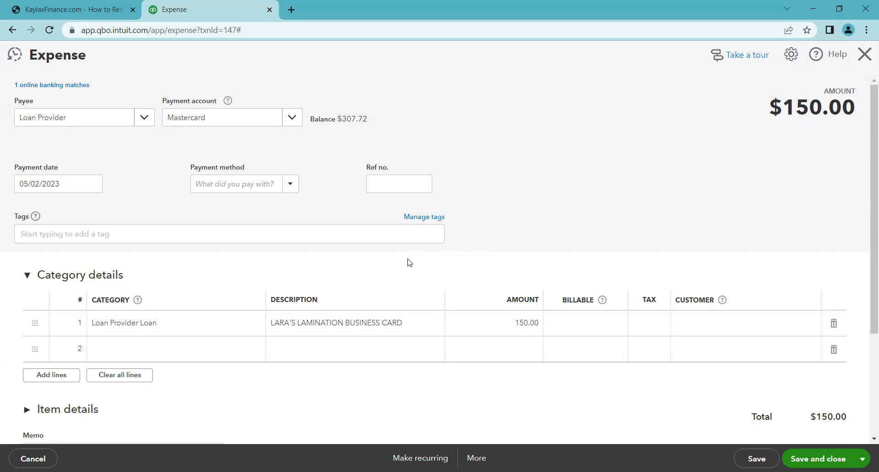
pyautogui.click(864, 55)
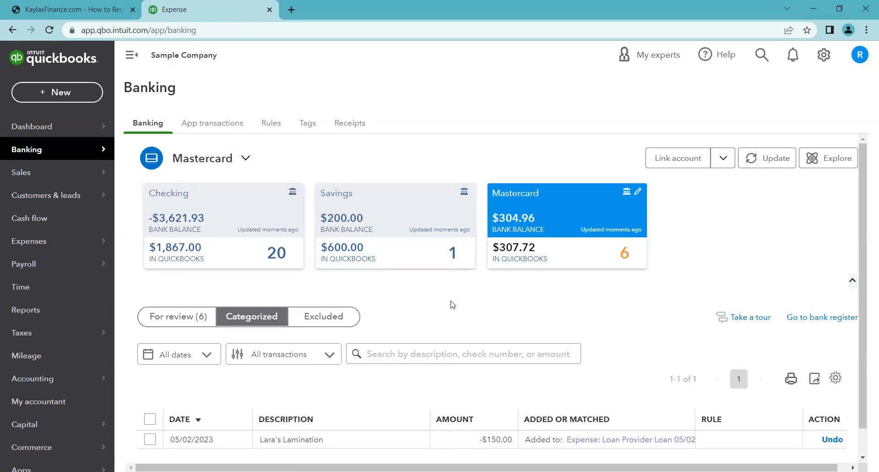
# - Undo the categorization of the Lara's Lamination transaction and return to the For review list
pyautogui.scroll(-1, 466, 301)
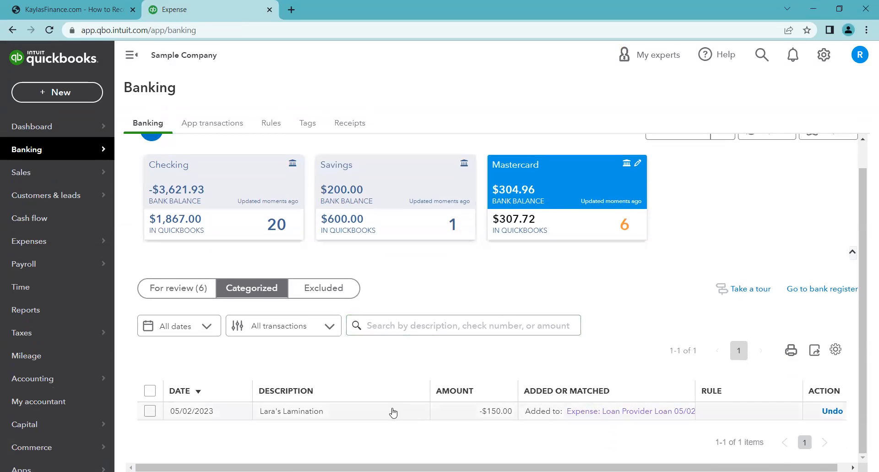
pyautogui.click(831, 411)
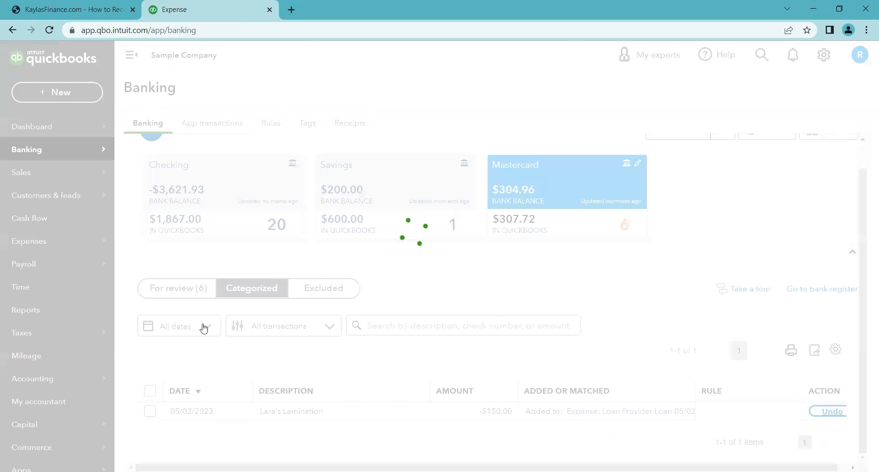
pyautogui.click(185, 293)
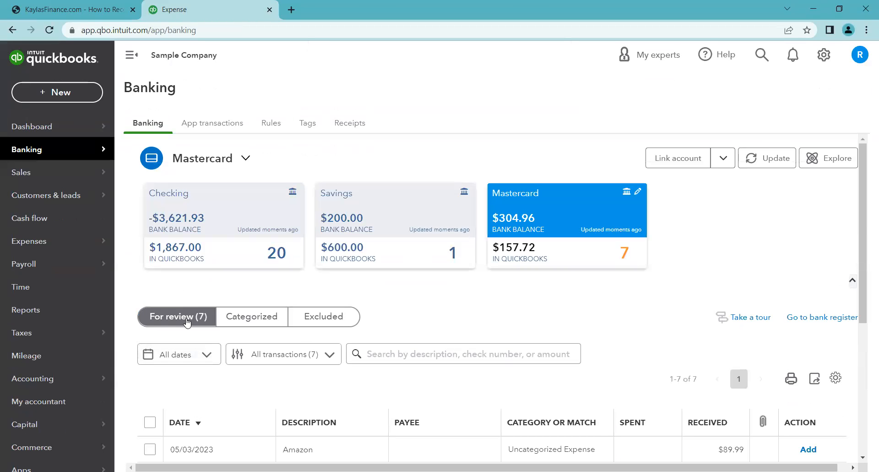
pyautogui.scroll(-3, 454, 312)
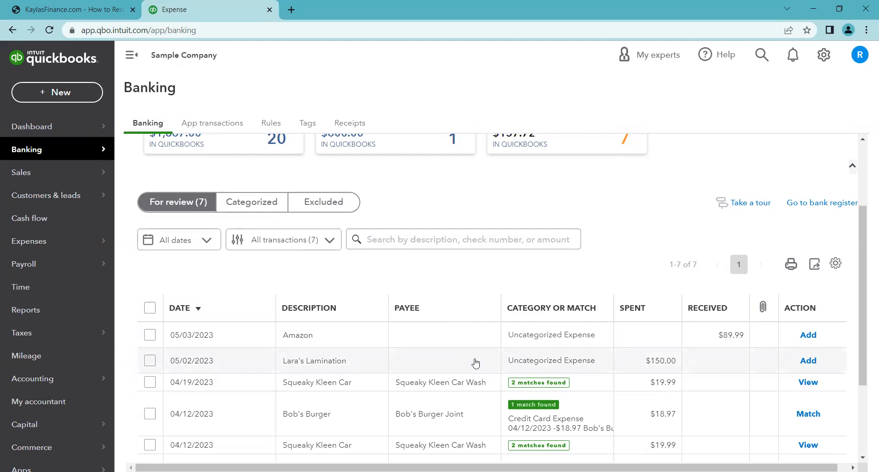
# - Review the reference guide's Step 2 instructions for recording a loan repayment from the bank feed
pyautogui.hotkey('ctrl', 'pageup')
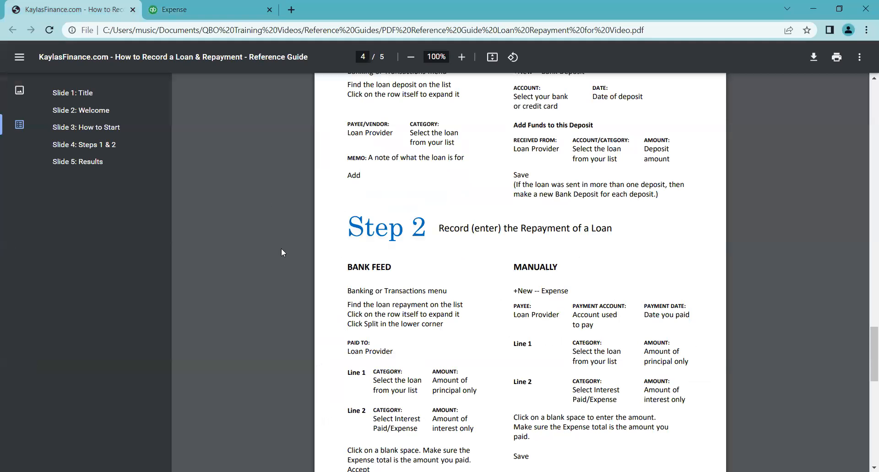
pyautogui.scroll(-3, 338, 248)
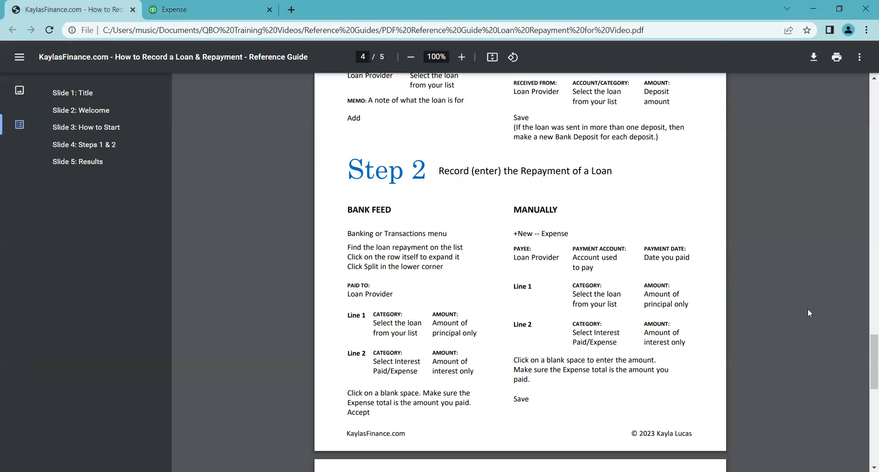
pyautogui.moveTo(867, 340); pyautogui.dragTo(866, 333)
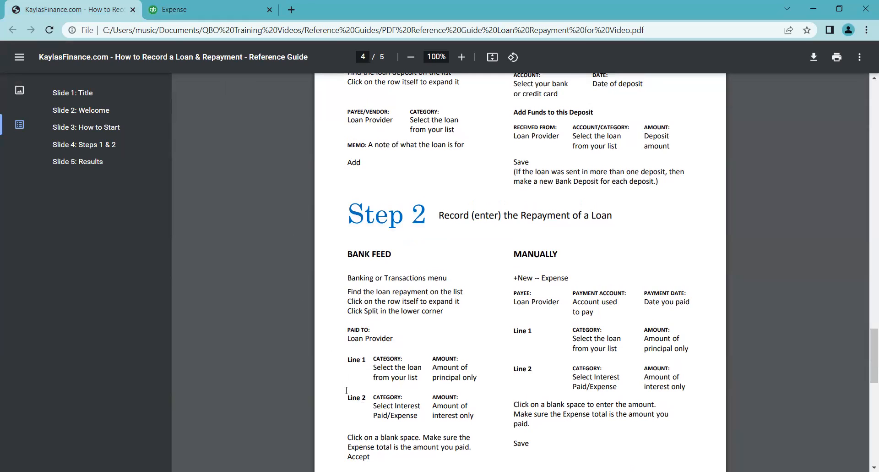
pyautogui.click(215, 9)
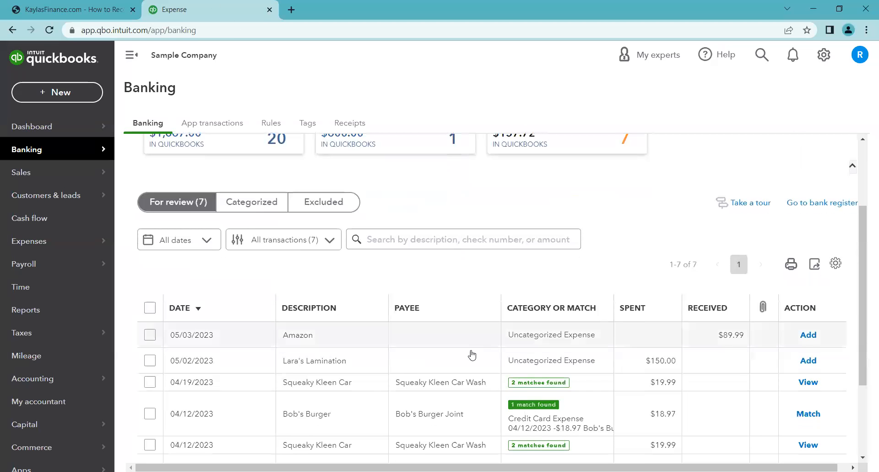
# - Open a split for the Lara's Lamination repayment and set the first line's category to Loan Provider Loan
pyautogui.click(507, 361)
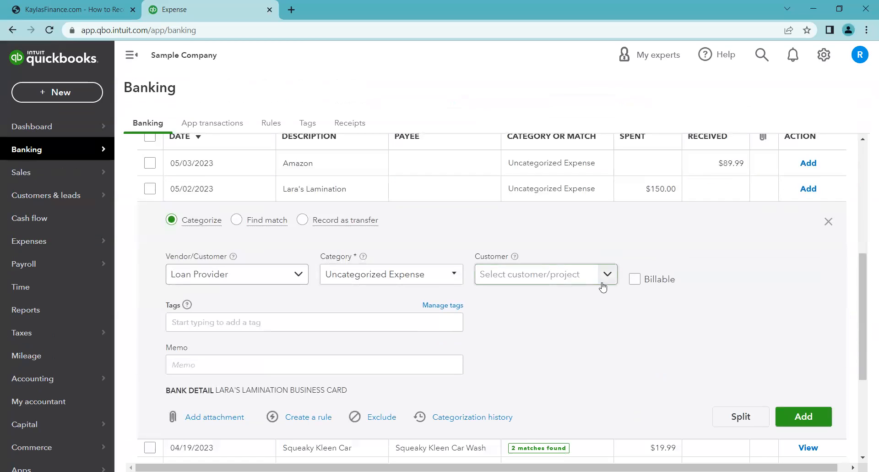
pyautogui.click(742, 418)
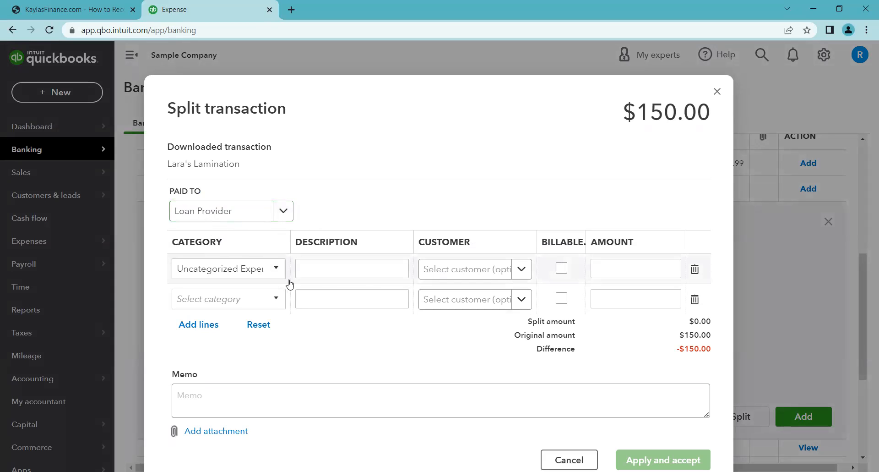
pyautogui.click(276, 269)
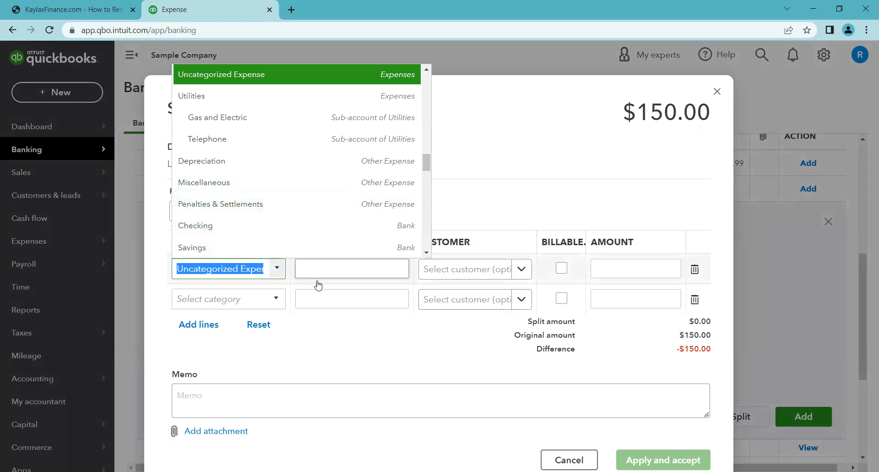
pyautogui.click(354, 340)
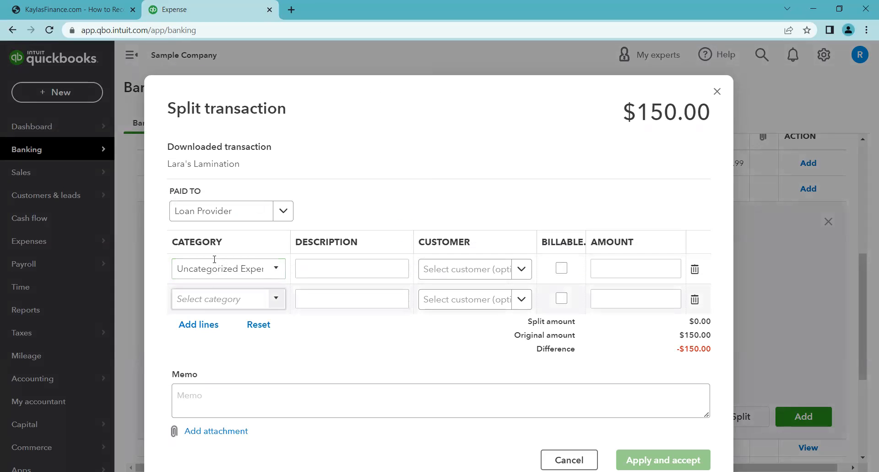
pyautogui.click(274, 269)
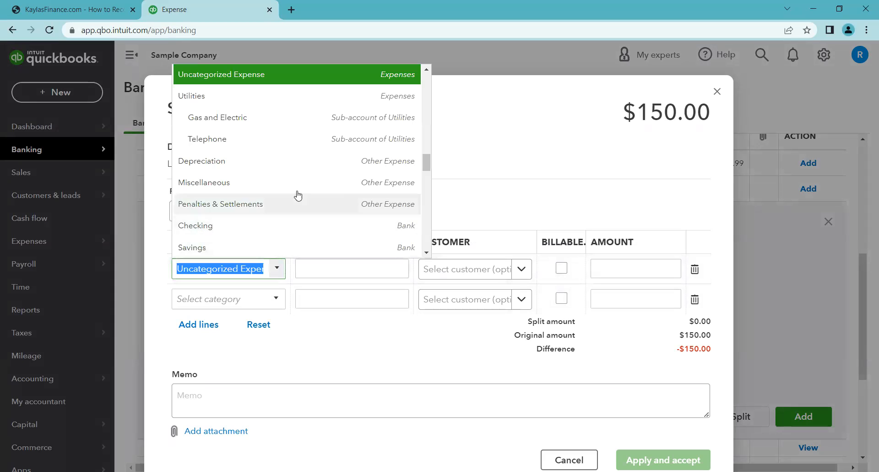
pyautogui.write('loan')
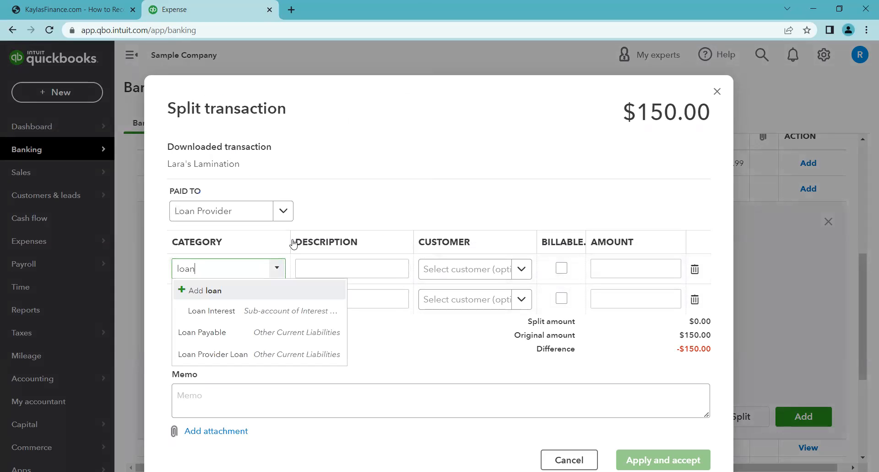
pyautogui.click(291, 354)
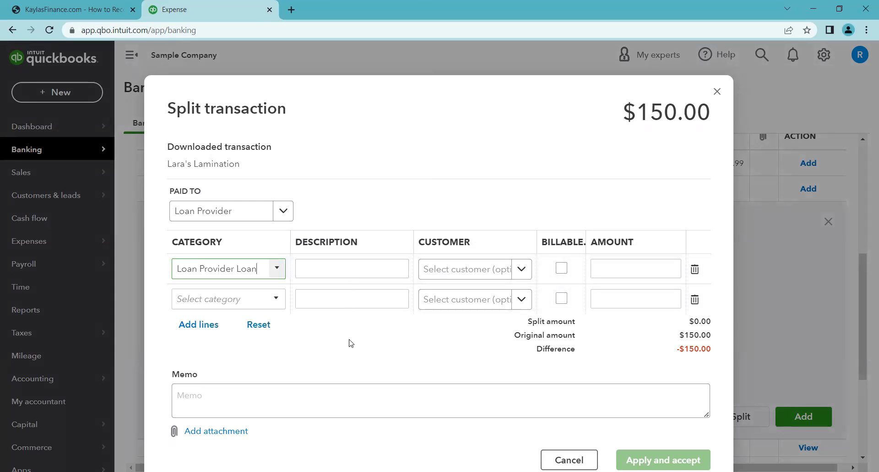
# - Enter the first split line's description as Principal only and its amount as 100
pyautogui.click(353, 276)
pyautogui.write('Principal only')
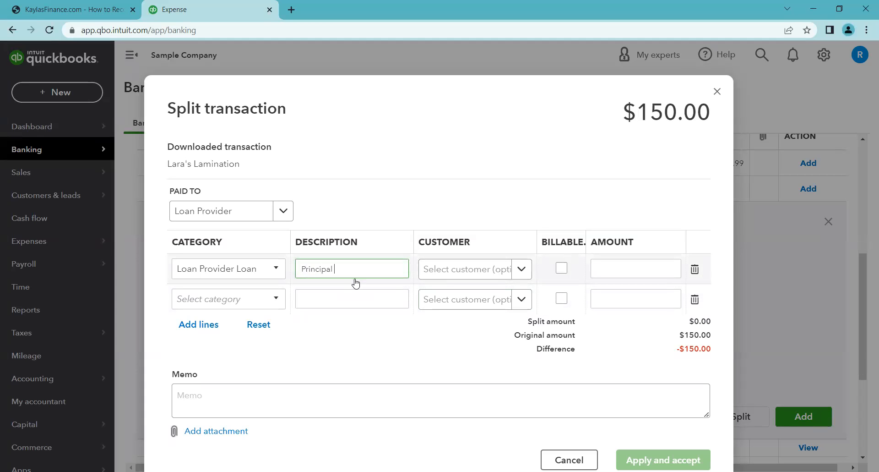
pyautogui.click(613, 272)
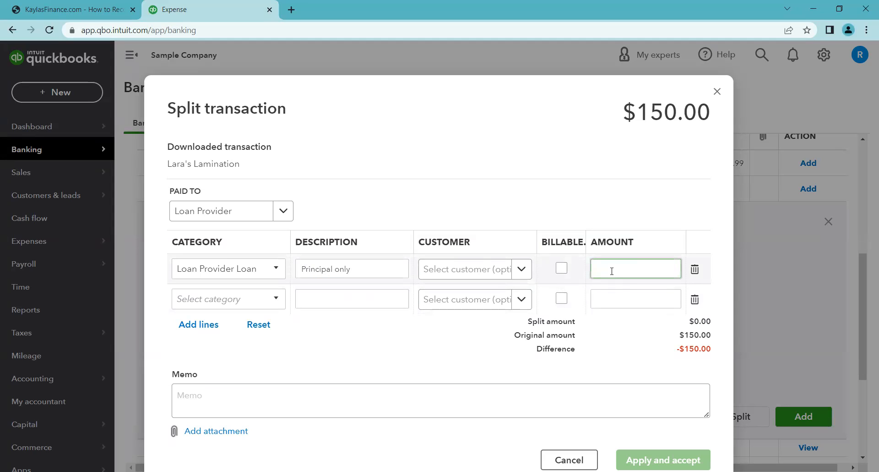
pyautogui.write('100')
pyautogui.click(491, 344)
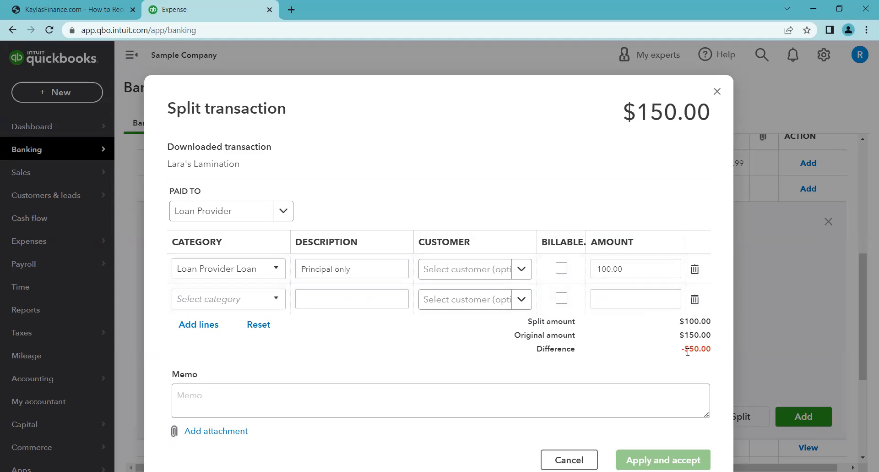
# - Add a second split line with category Interest Paid:Loan Interest, description Interest only, and amount 50
pyautogui.click(265, 302)
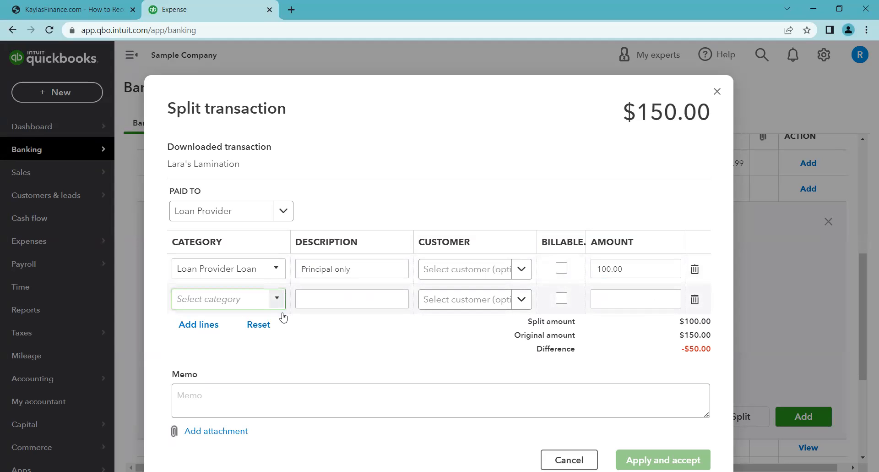
pyautogui.write('Loan')
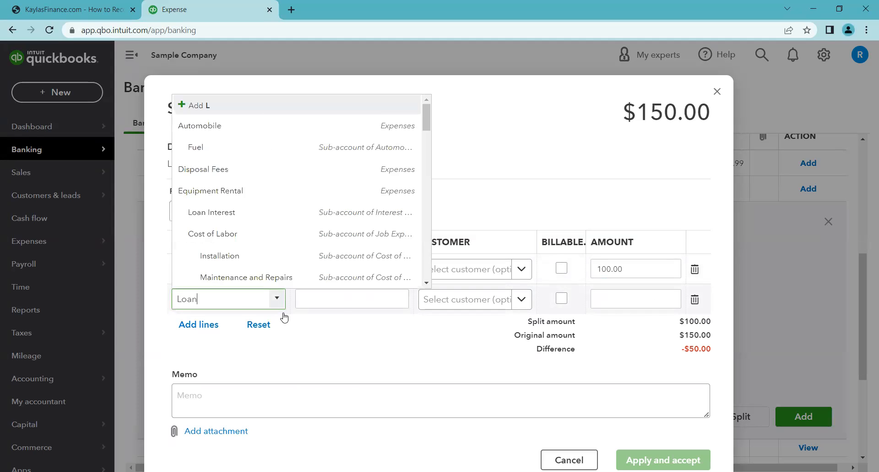
pyautogui.click(281, 341)
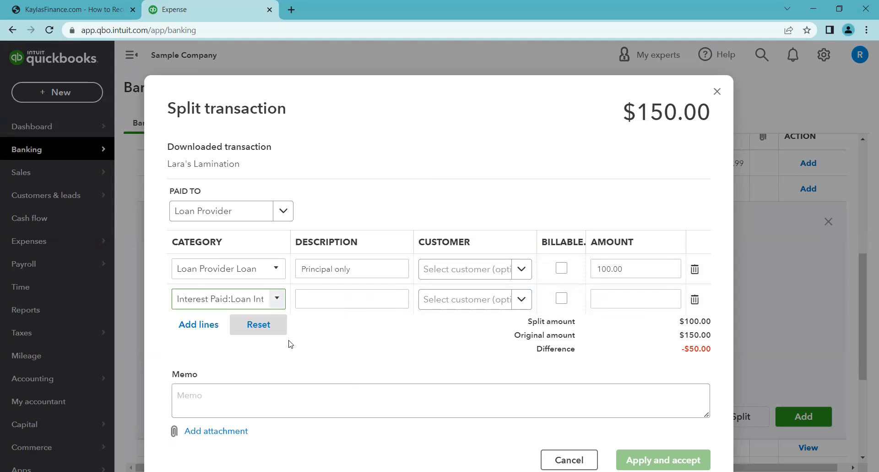
pyautogui.click(323, 298)
pyautogui.write('Interest only')
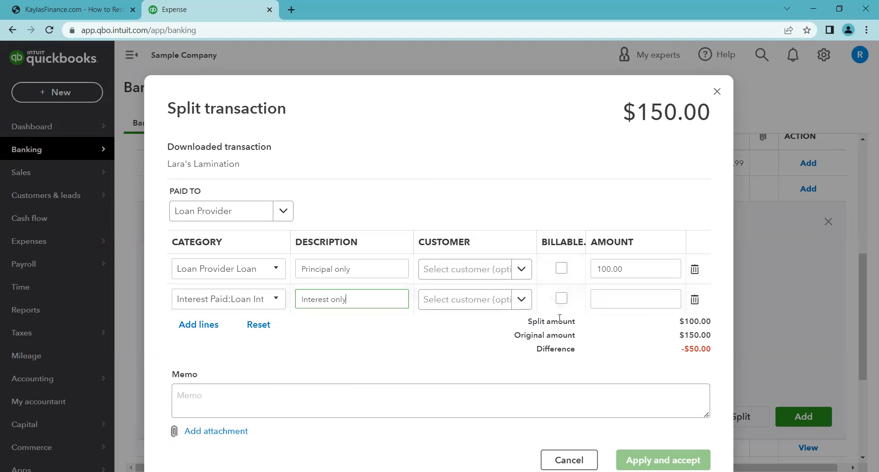
pyautogui.click(606, 303)
pyautogui.write('50')
pyautogui.click(487, 350)
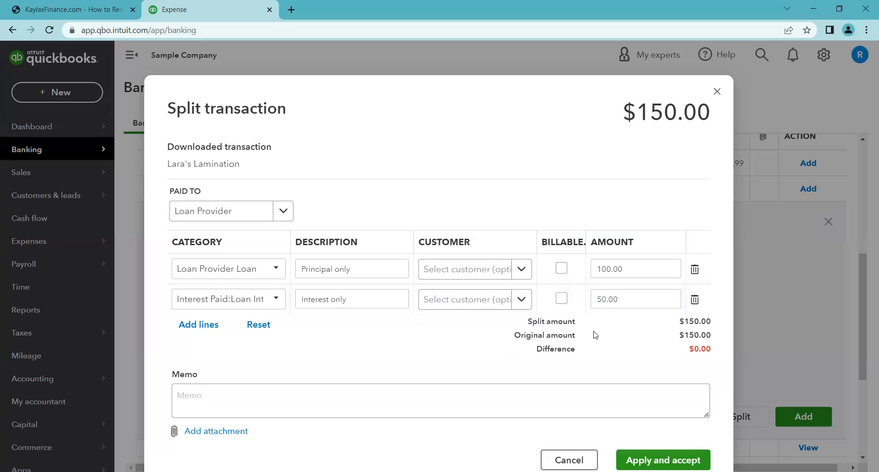
# - Compare the split total with the transaction amount and apply and accept the split
pyautogui.moveTo(624, 113); pyautogui.dragTo(705, 113)
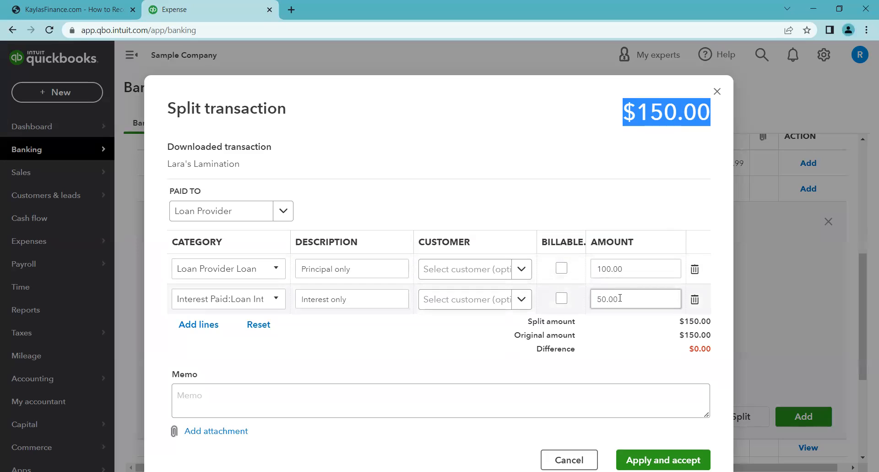
pyautogui.click(634, 354)
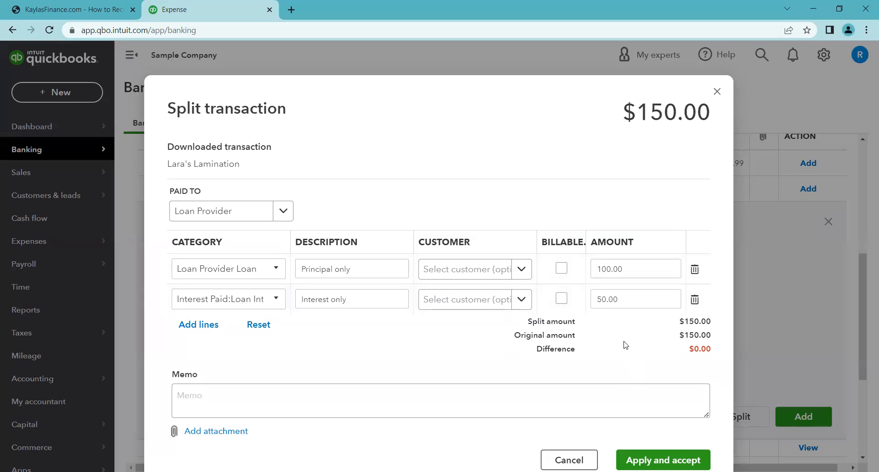
pyautogui.click(625, 300)
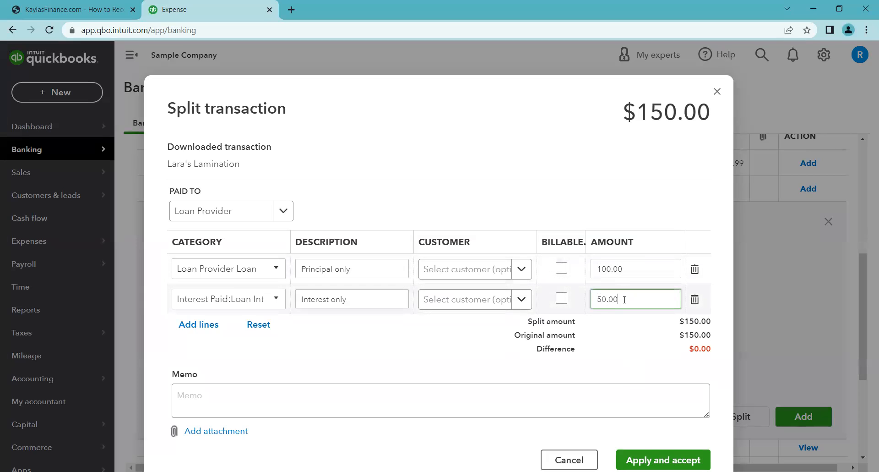
pyautogui.click(633, 343)
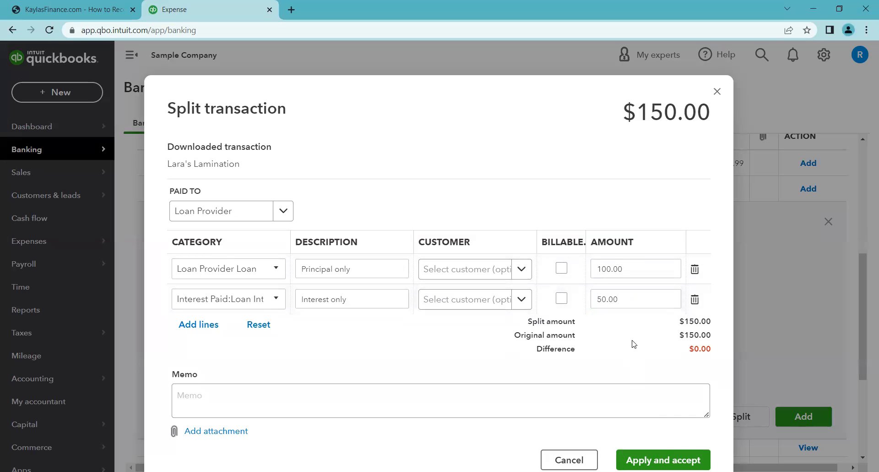
pyautogui.click(660, 457)
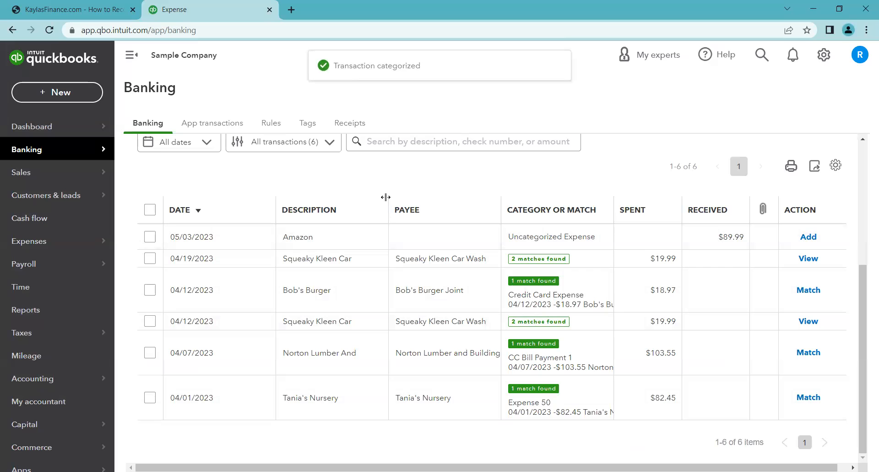
# - Glance at the reference guide, then open the Mastercard categorized transactions list
pyautogui.click(111, 9)
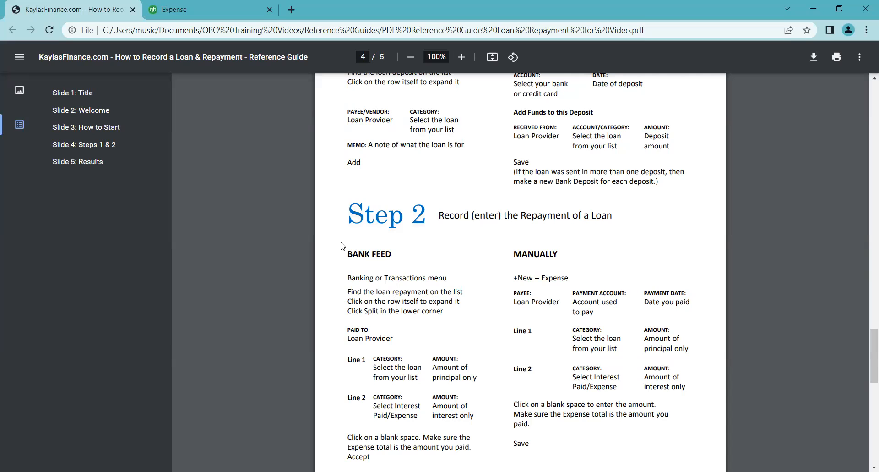
pyautogui.click(205, 6)
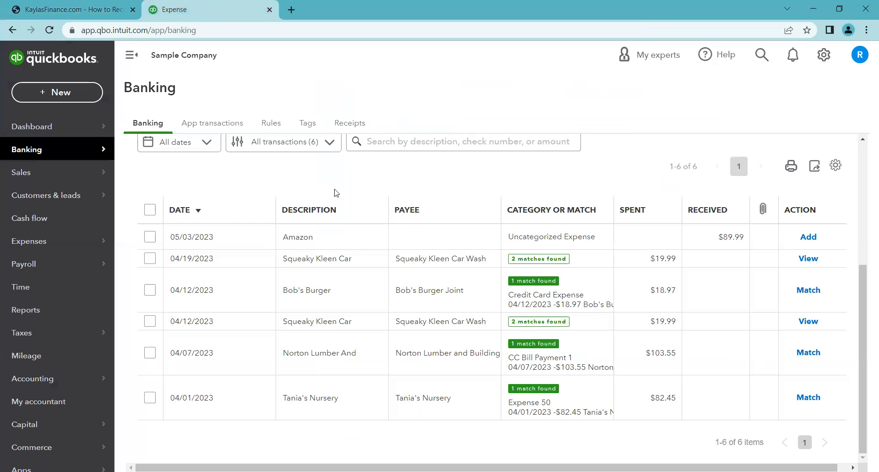
pyautogui.scroll(2, 336, 192)
pyautogui.scroll(4, 285, 197)
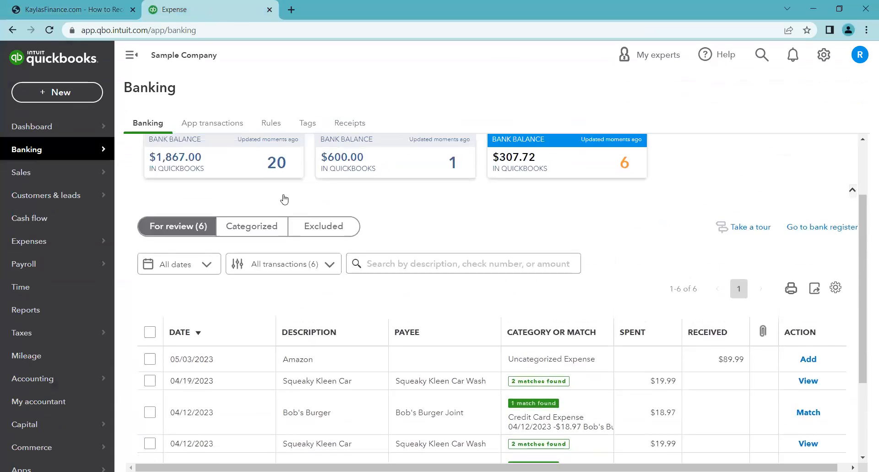
pyautogui.click(263, 326)
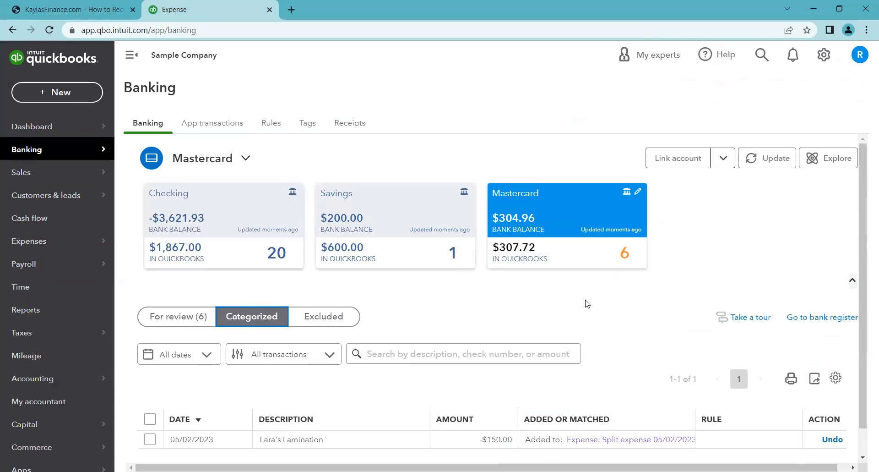
# - Undo the categorized Lara's Lamination split expense on Mastercard and the categorized loan deposit on Checking
pyautogui.scroll(-1, 585, 302)
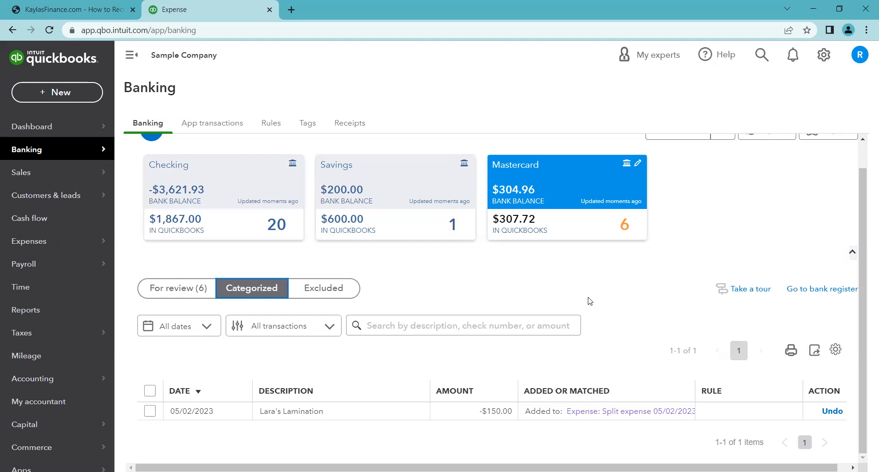
pyautogui.click(832, 411)
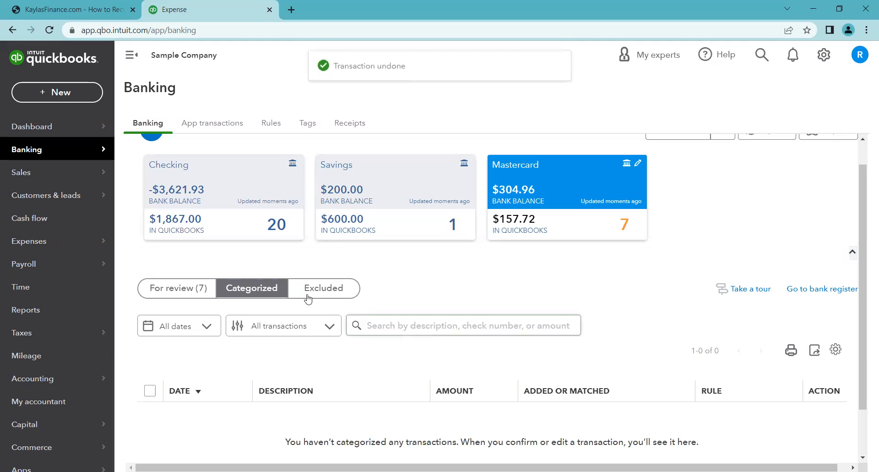
pyautogui.click(257, 232)
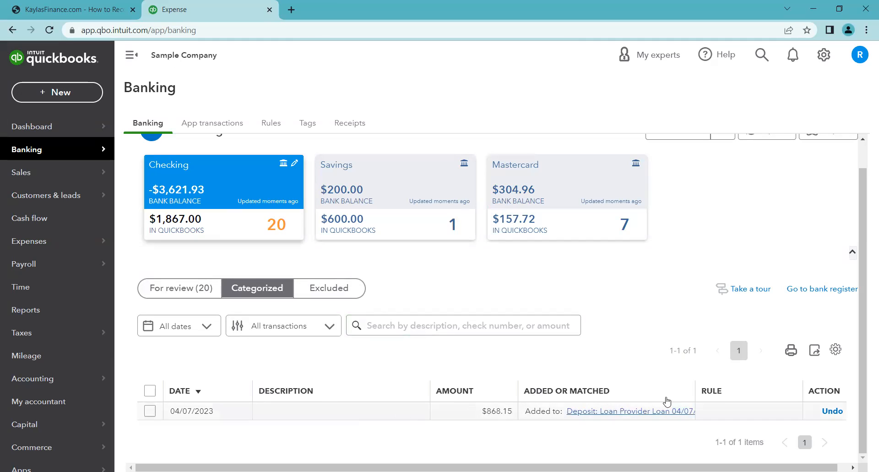
pyautogui.click(832, 411)
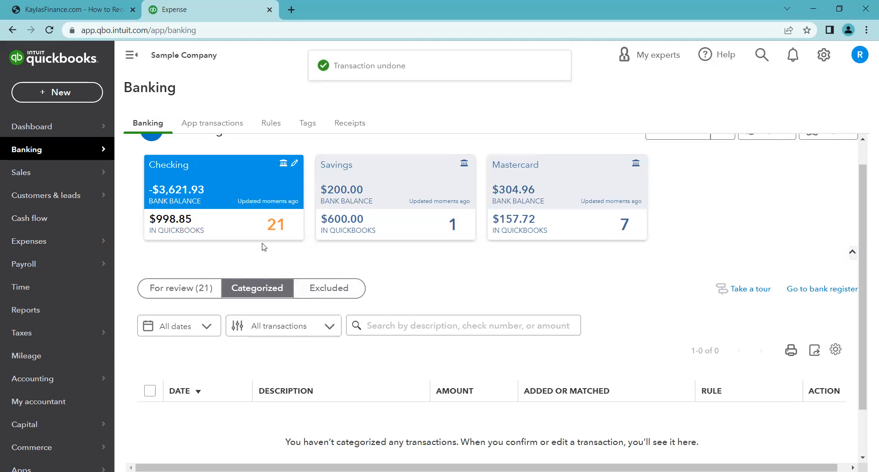
# - Examine the Checking transactions awaiting review and the reference guide's manual deposit steps
pyautogui.click(209, 286)
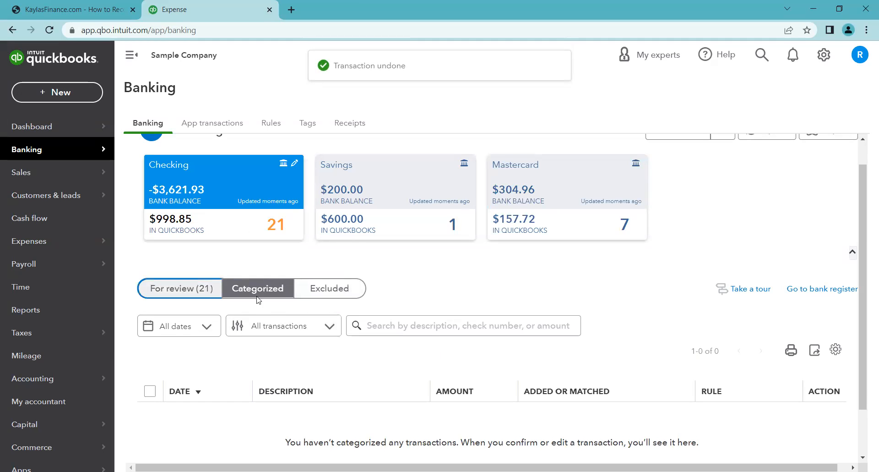
pyautogui.scroll(-3, 504, 309)
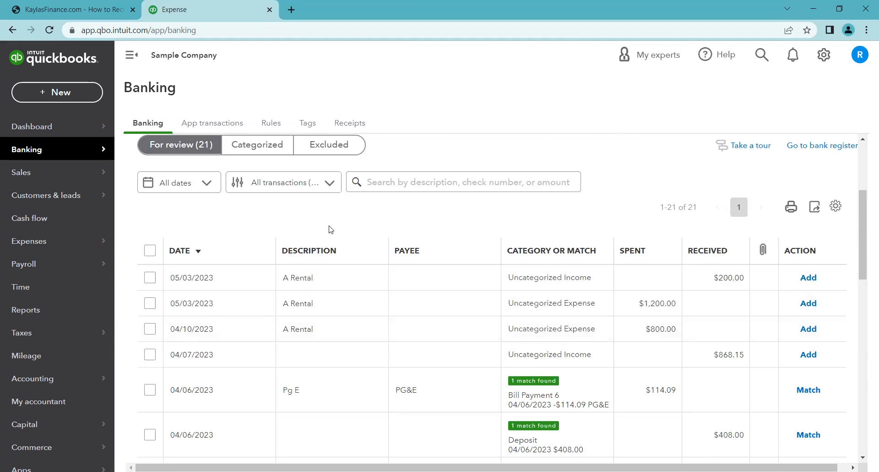
pyautogui.scroll(3, 314, 222)
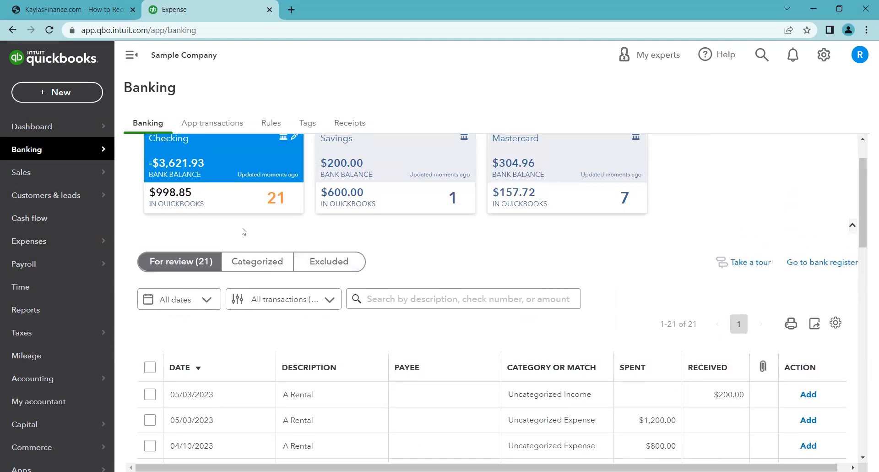
pyautogui.scroll(2, 242, 231)
pyautogui.click(74, 9)
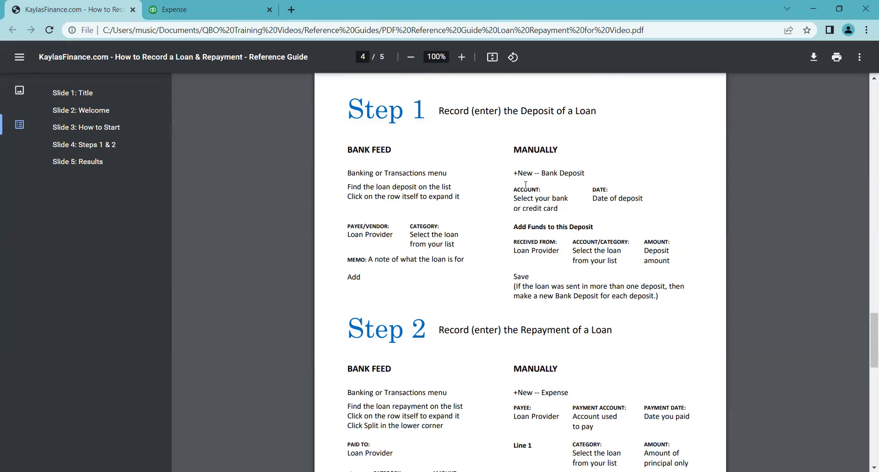
pyautogui.click(214, 5)
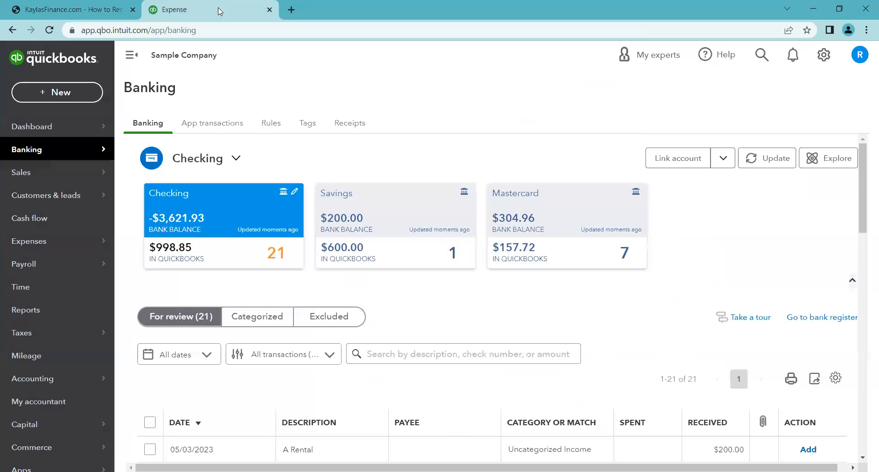
# - Create a new bank deposit into the Checking account dated 03/01/2023
pyautogui.click(60, 94)
pyautogui.click(77, 91)
pyautogui.click(76, 90)
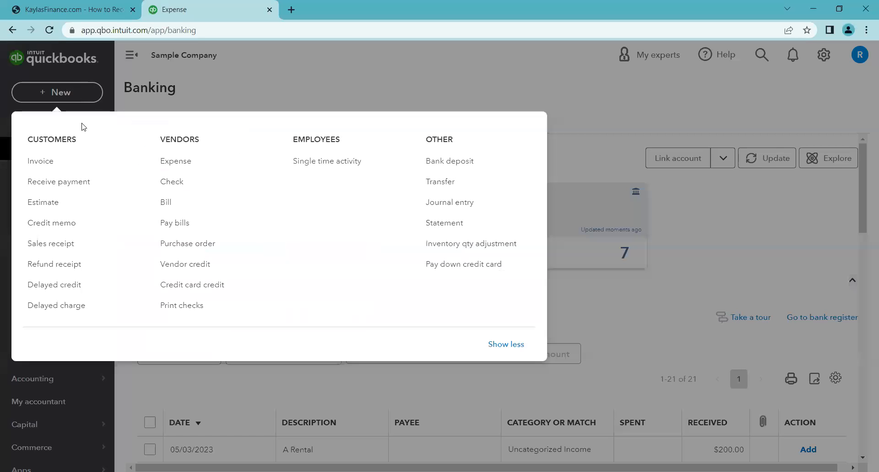
pyautogui.click(464, 163)
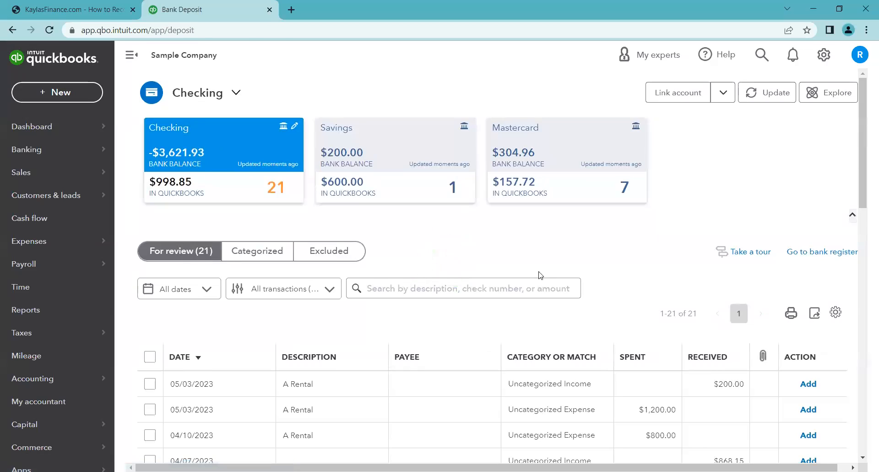
pyautogui.click(312, 111)
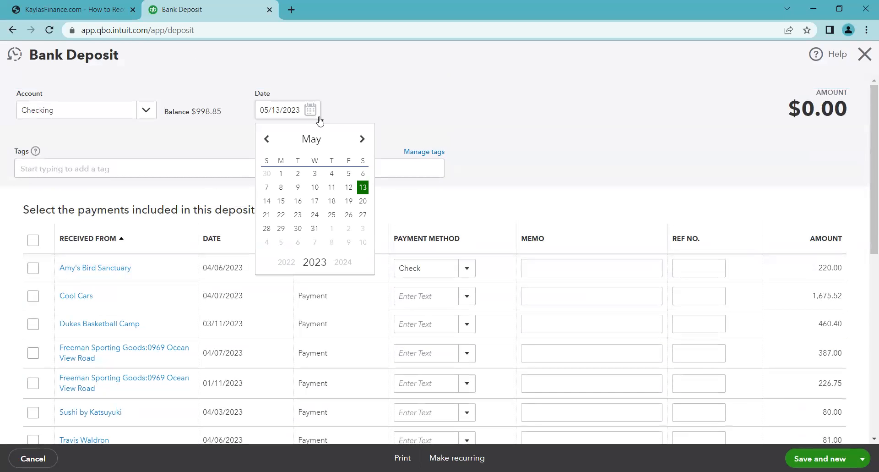
pyautogui.click(271, 144)
pyautogui.click(271, 144)
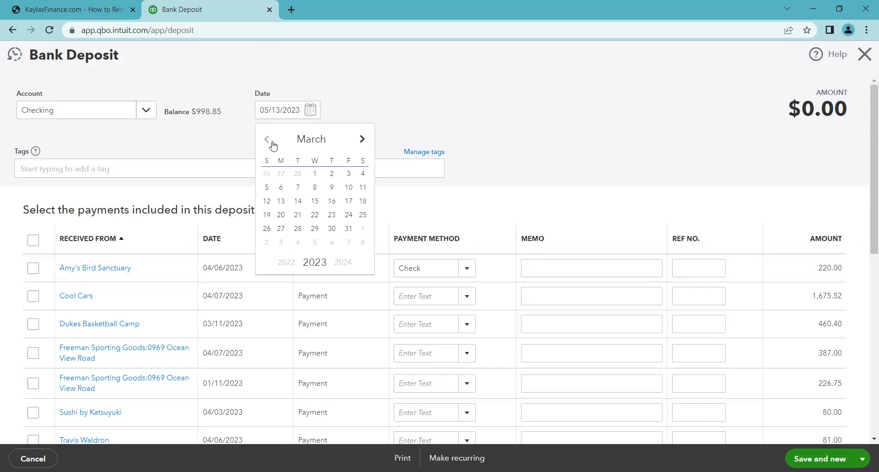
pyautogui.click(315, 173)
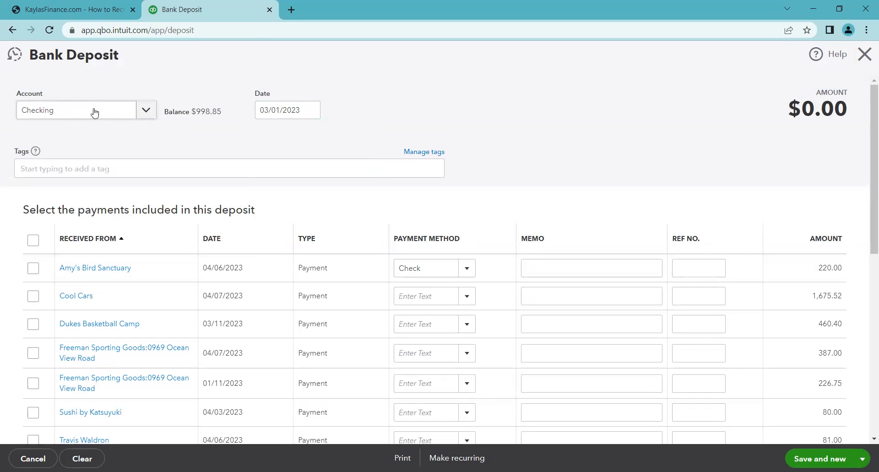
pyautogui.click(145, 116)
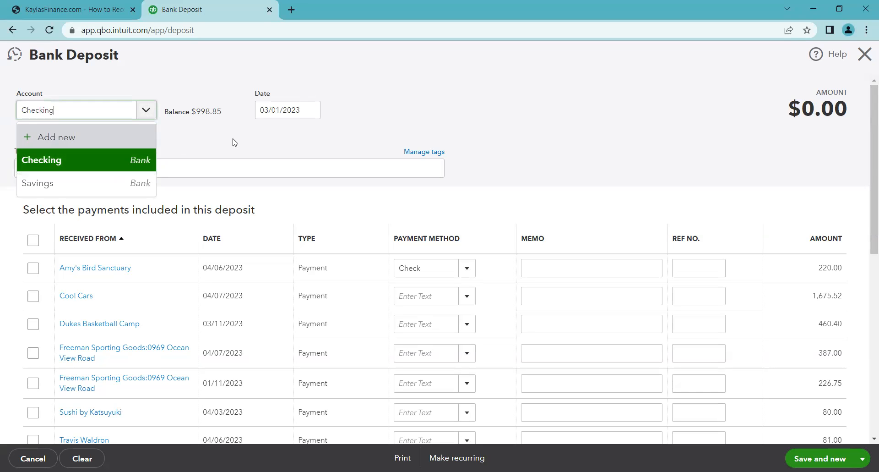
pyautogui.click(135, 161)
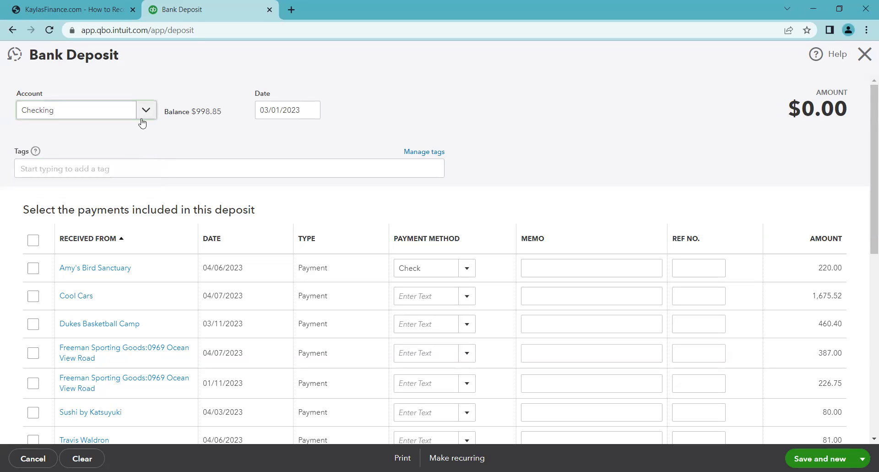
pyautogui.click(208, 134)
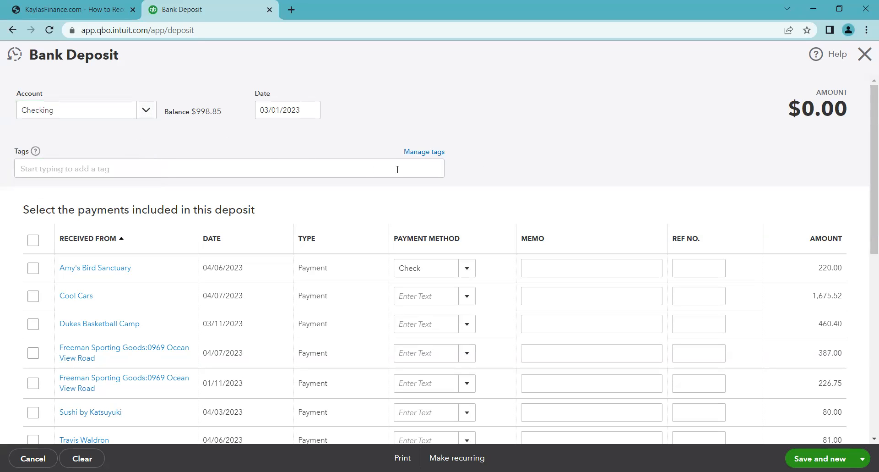
# - Add a funds line received from Loan Provider into the Loan Provider Loan account
pyautogui.scroll(-3, 520, 133)
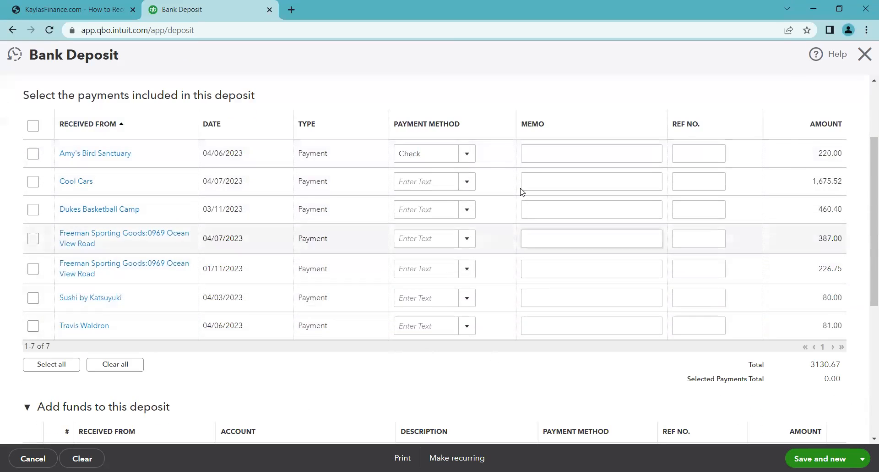
pyautogui.scroll(-1, 488, 163)
pyautogui.scroll(-3, 502, 257)
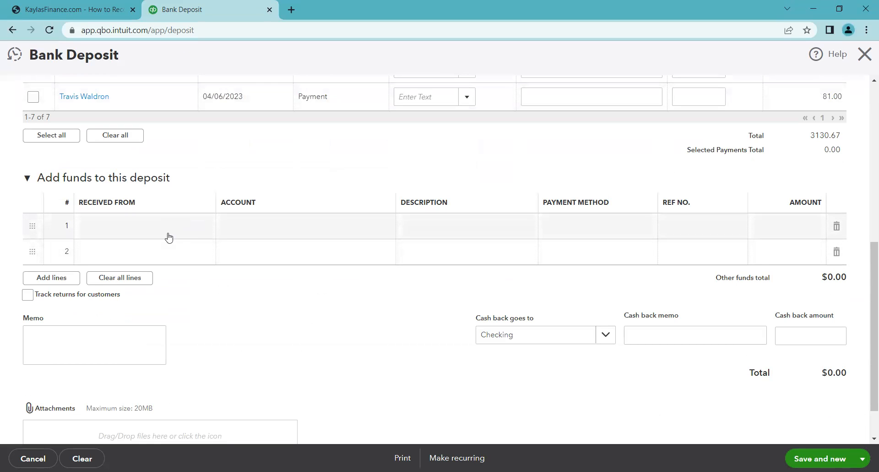
pyautogui.click(202, 231)
pyautogui.click(202, 227)
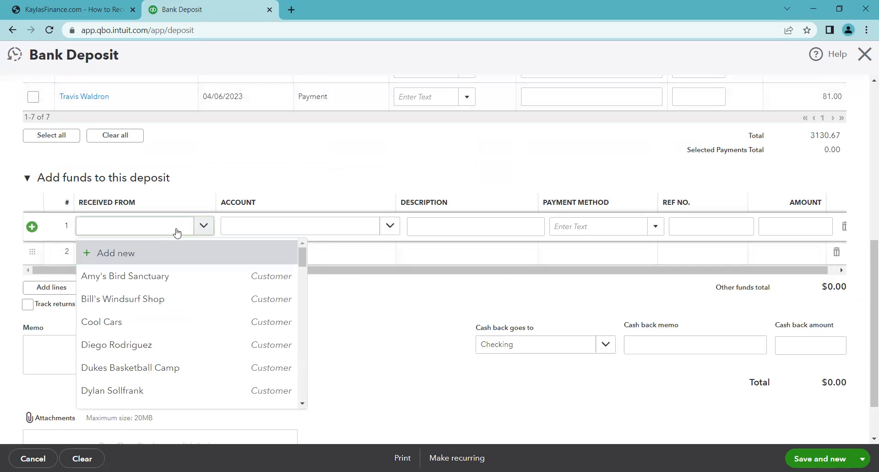
pyautogui.write('loan')
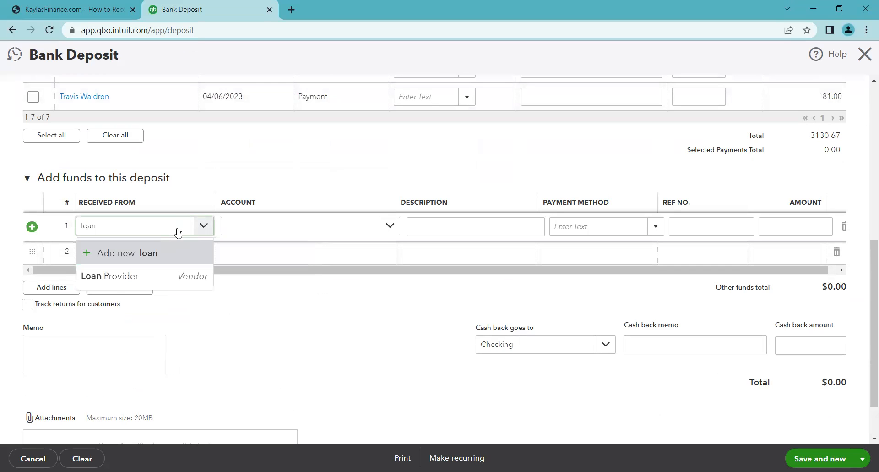
pyautogui.click(190, 275)
pyautogui.click(263, 226)
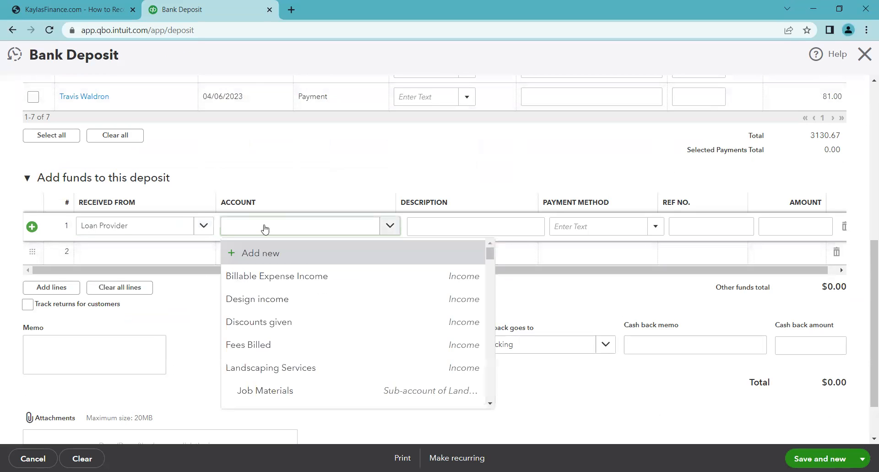
pyautogui.write('loan')
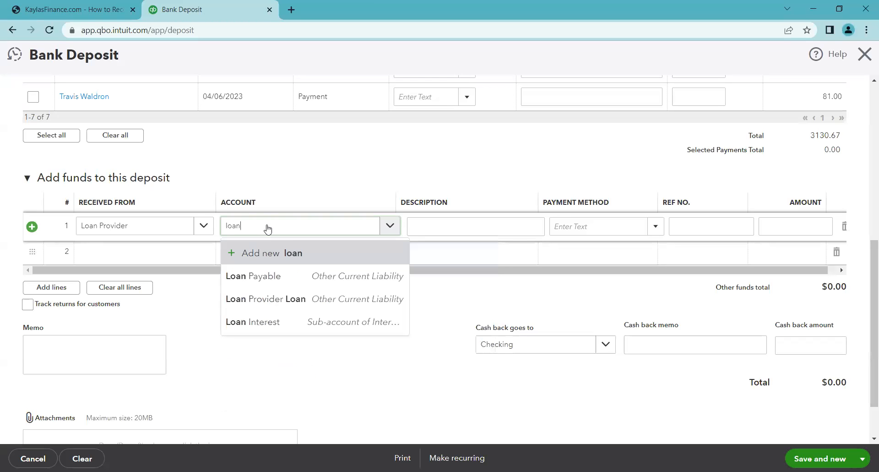
pyautogui.click(299, 297)
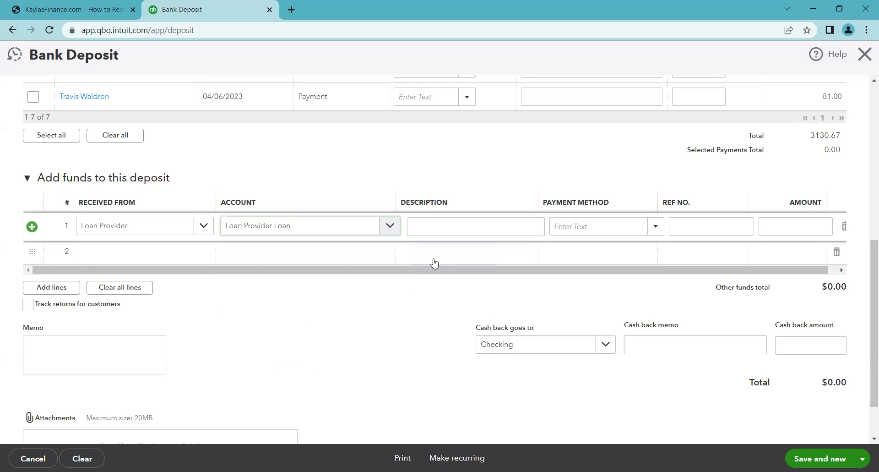
# - Describe the line as Deposit of the loan with amount 868.15, then save and close the deposit
pyautogui.click(495, 231)
pyautogui.write('D')
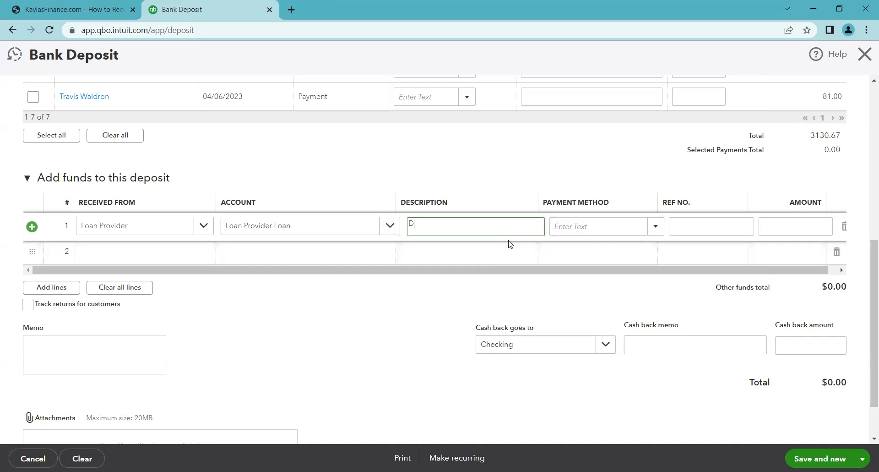
pyautogui.write('eposit of the lo')
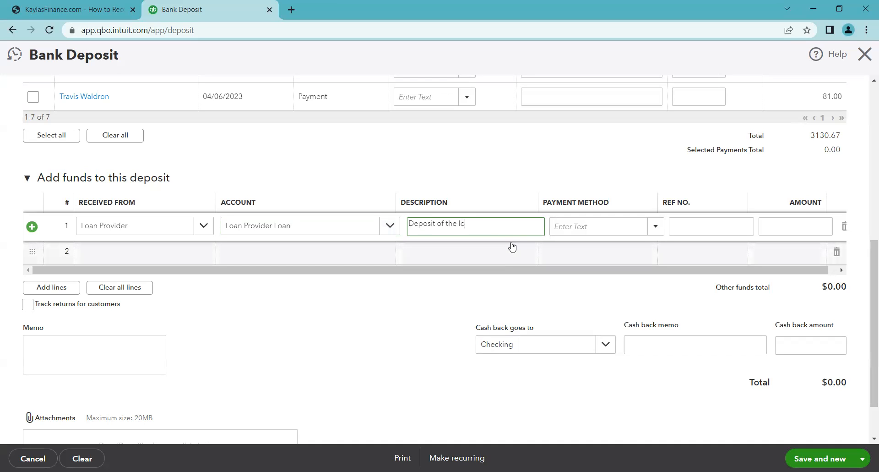
pyautogui.click(607, 306)
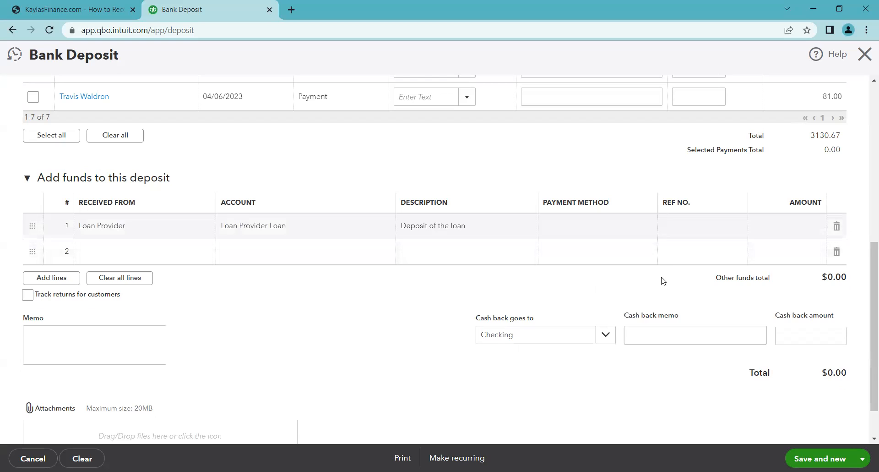
pyautogui.click(764, 230)
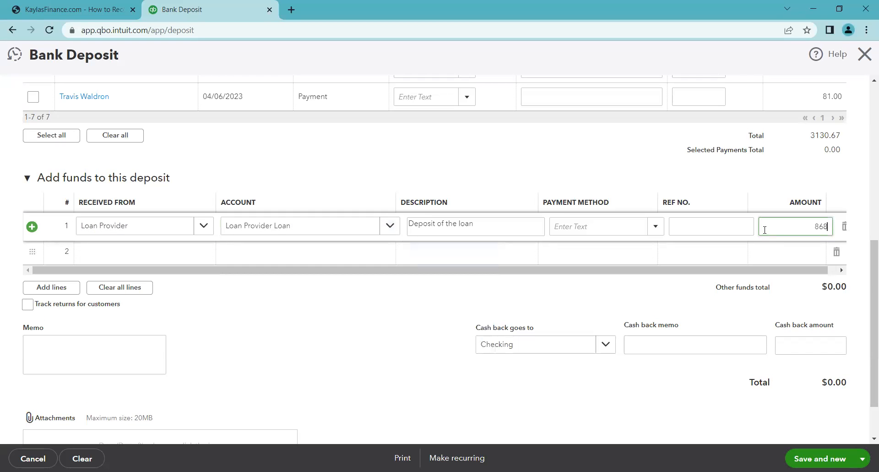
pyautogui.write('868.15')
pyautogui.click(863, 458)
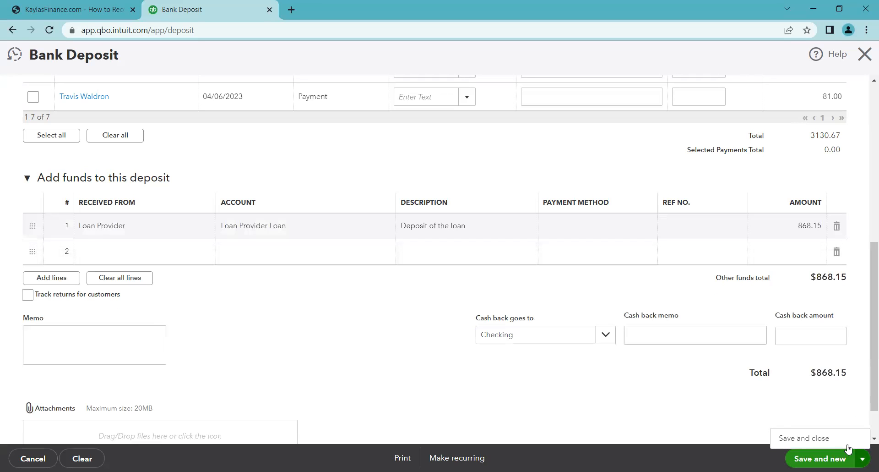
pyautogui.click(809, 438)
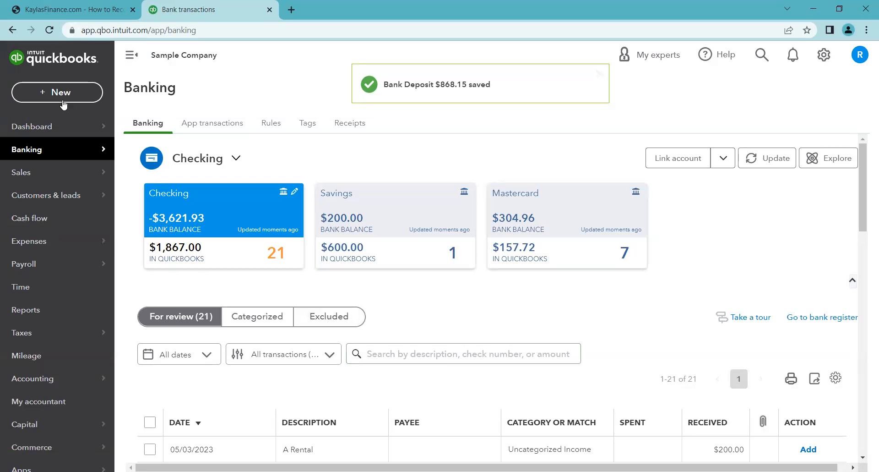
# - Read the reference guide's steps for manually recording a loan repayment
pyautogui.click(114, 14)
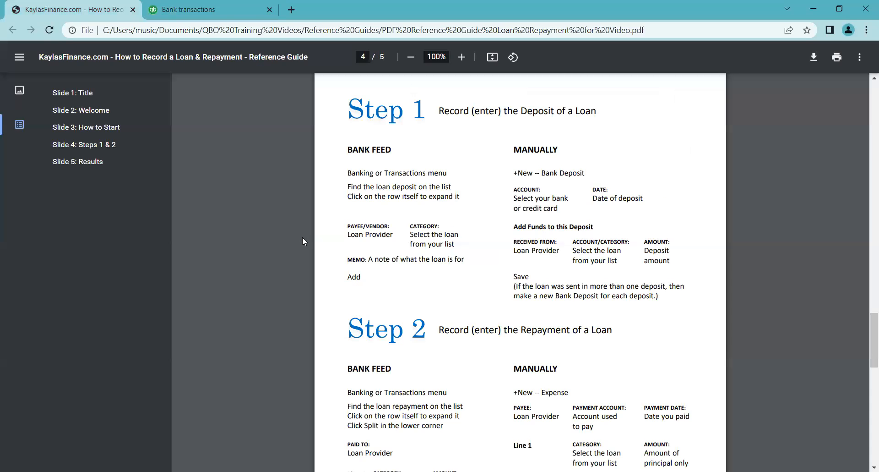
pyautogui.scroll(-4, 300, 236)
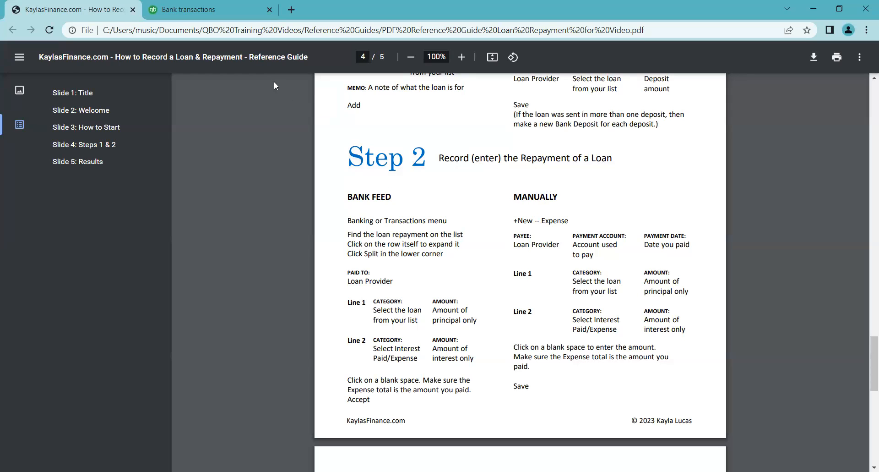
pyautogui.click(236, 5)
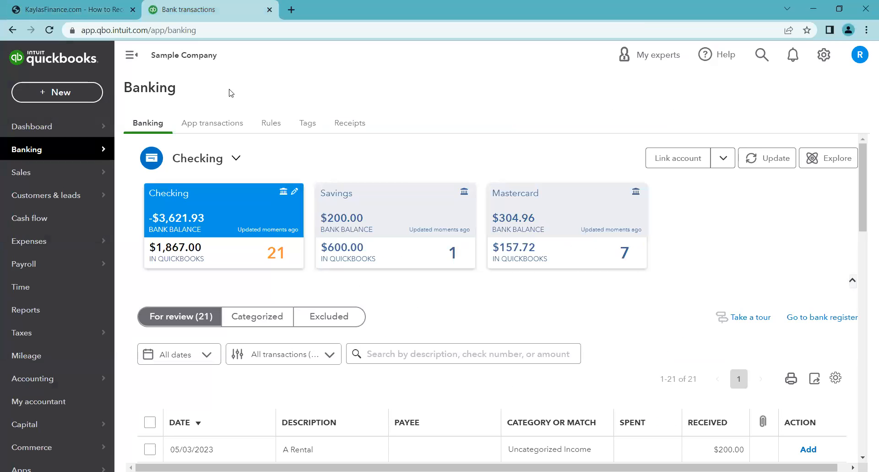
# - Start a new expense and choose Loan Provider as the payee
pyautogui.click(72, 91)
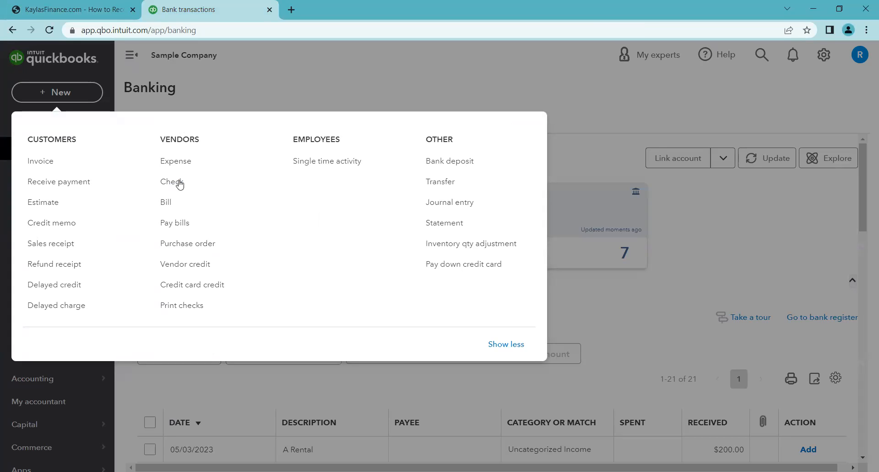
pyautogui.click(204, 163)
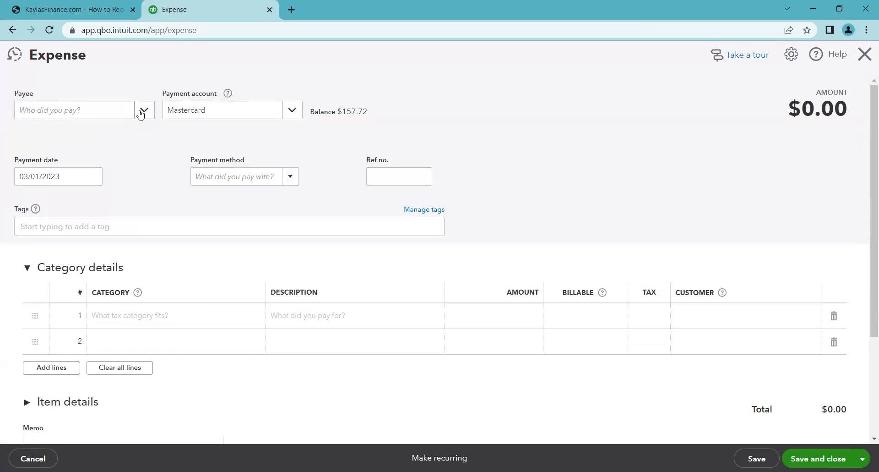
pyautogui.click(142, 114)
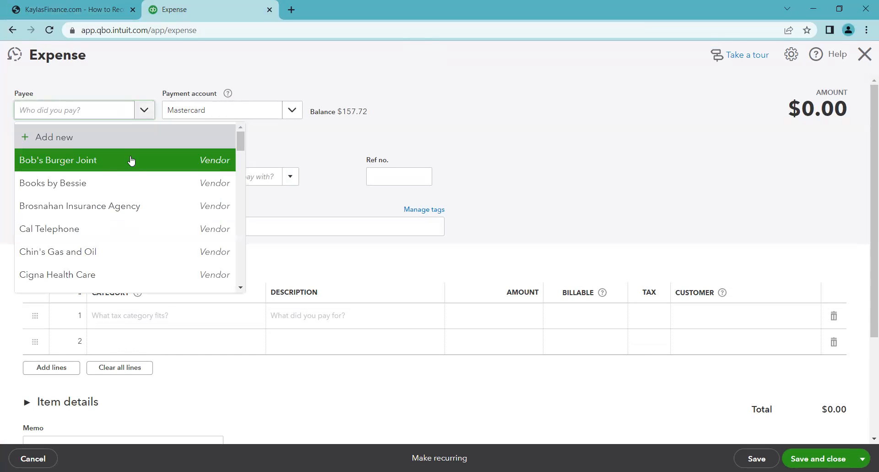
pyautogui.write('loan')
pyautogui.click(133, 160)
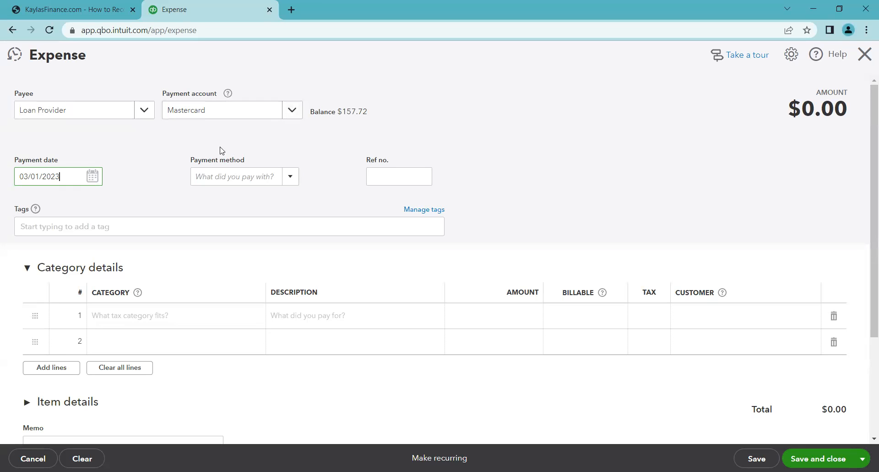
# - Set the expense's payment date to 04/14/2023
pyautogui.click(93, 176)
pyautogui.click(122, 205)
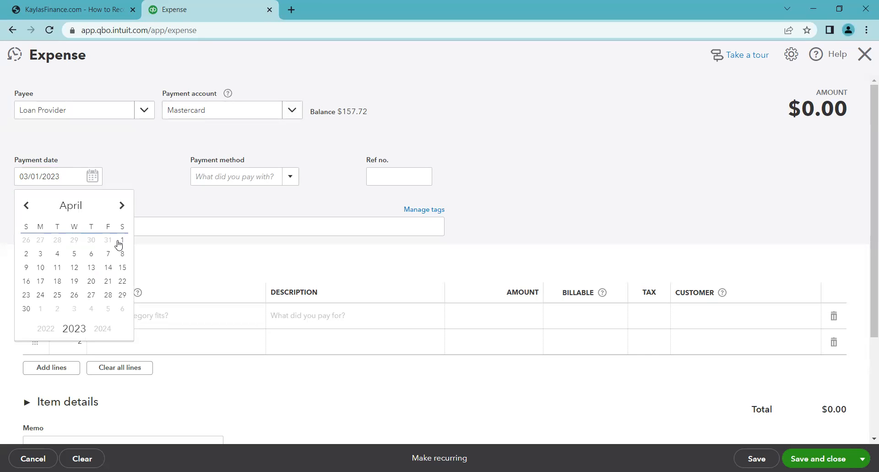
pyautogui.click(123, 241)
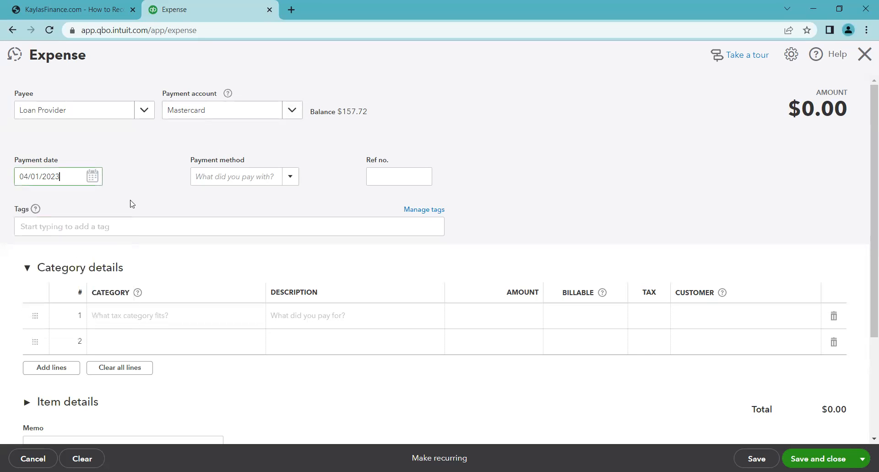
pyautogui.click(93, 176)
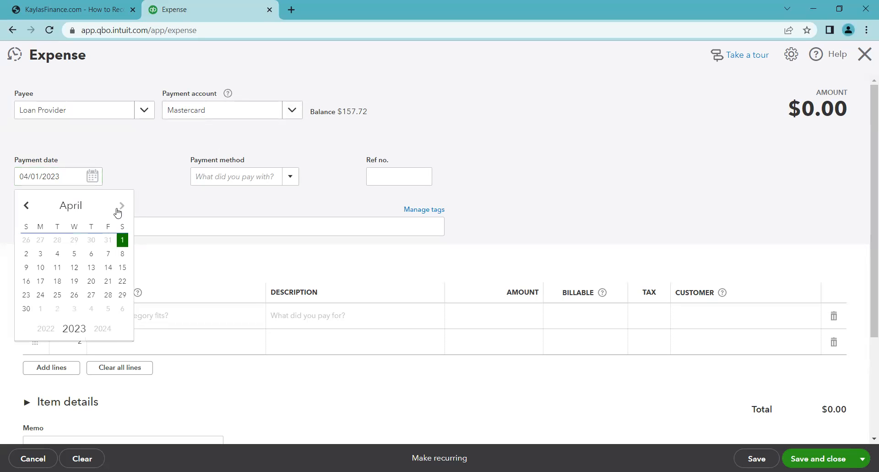
pyautogui.click(107, 267)
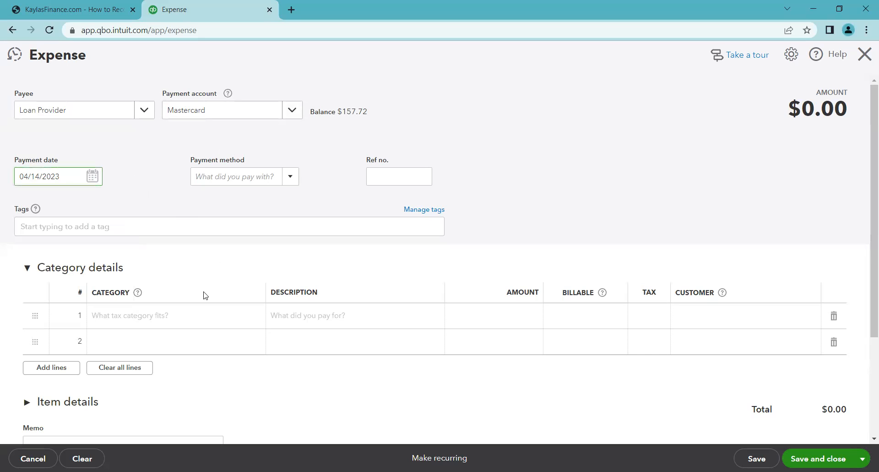
pyautogui.click(199, 257)
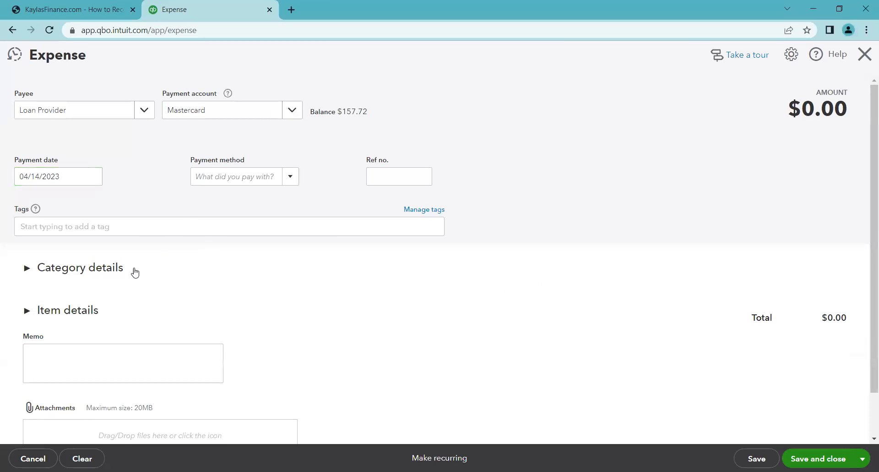
pyautogui.click(179, 262)
pyautogui.click(176, 263)
pyautogui.click(185, 266)
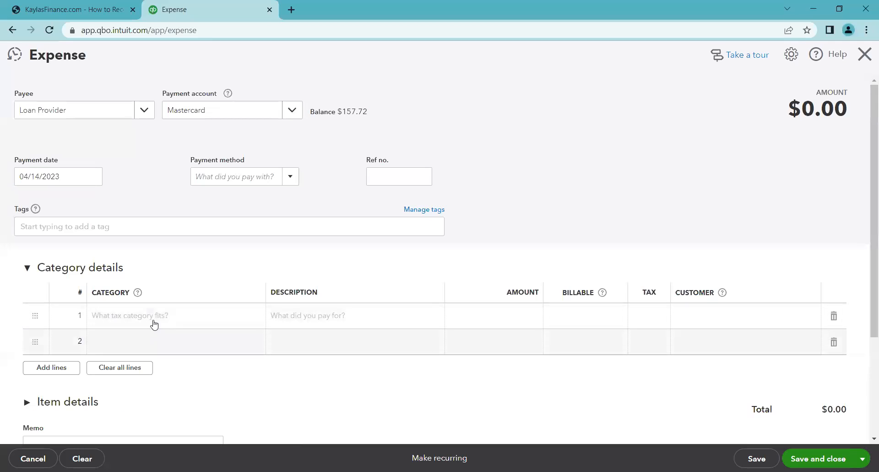
# - Add a first category line to Loan Provider Loan described as Principal only with amount 100
pyautogui.click(181, 317)
pyautogui.click(196, 319)
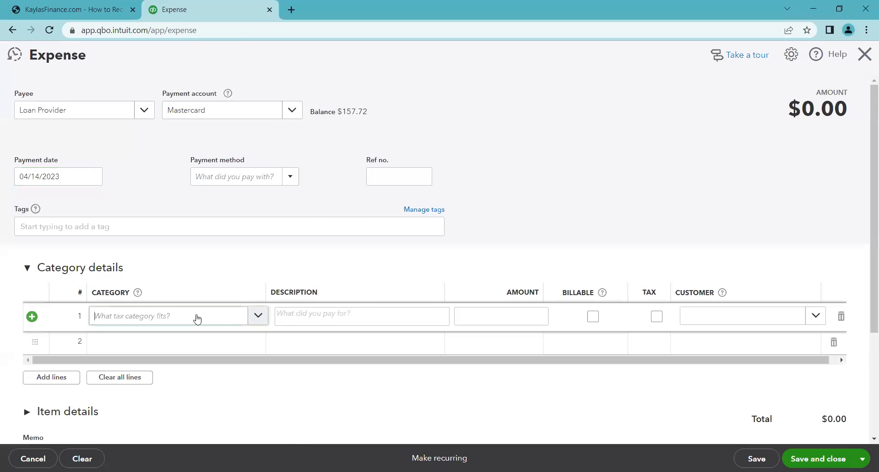
pyautogui.write('loa')
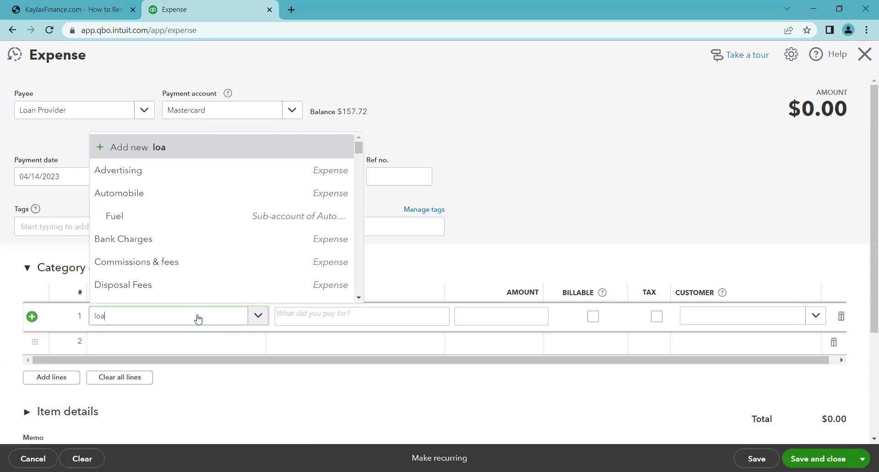
pyautogui.write('n')
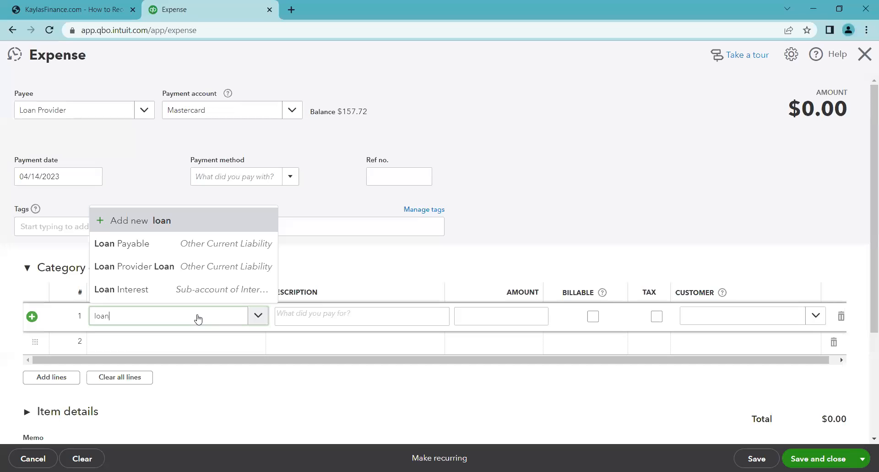
pyautogui.click(179, 275)
pyautogui.click(316, 319)
pyautogui.write('Principal only')
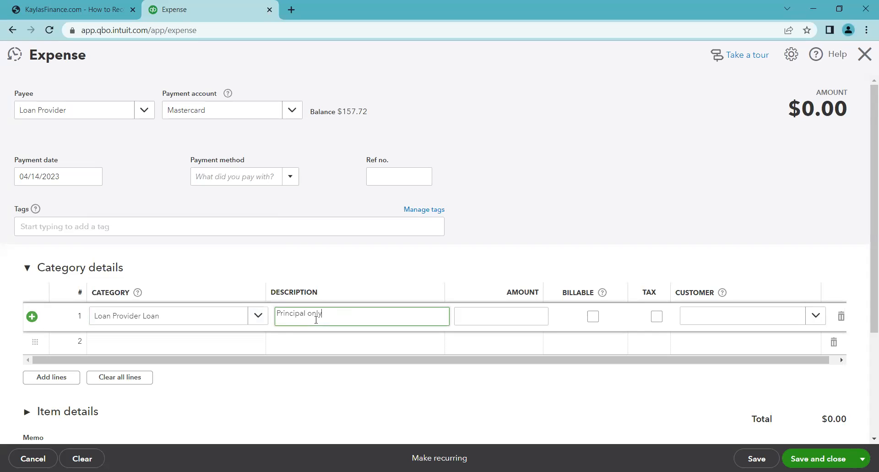
pyautogui.click(503, 313)
pyautogui.write('100')
# - Add a second line to Interest Paid:Loan Interest described as Interest only with amount 50
pyautogui.click(238, 351)
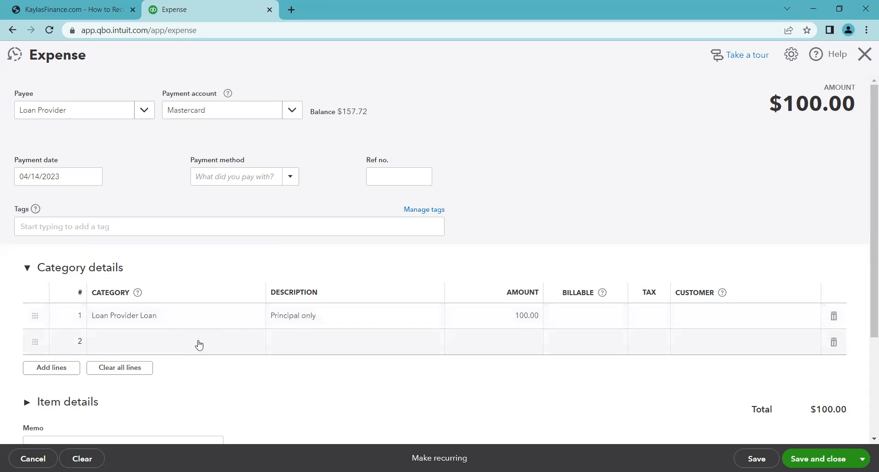
pyautogui.click(216, 350)
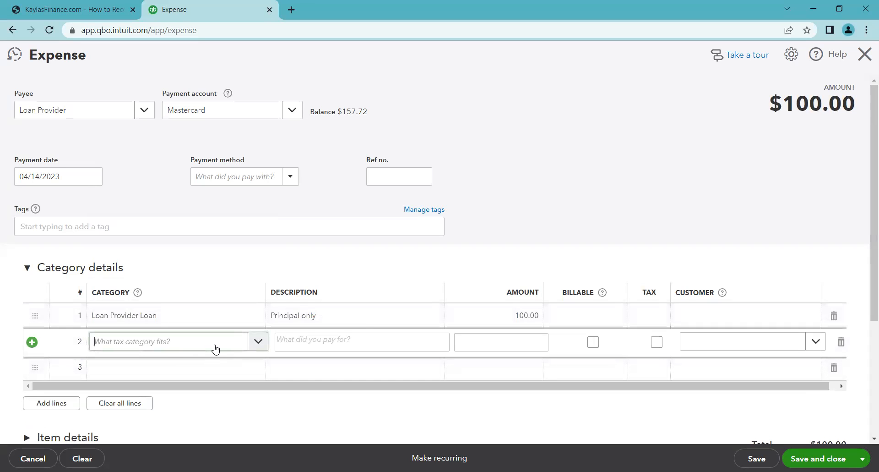
pyautogui.write('loan')
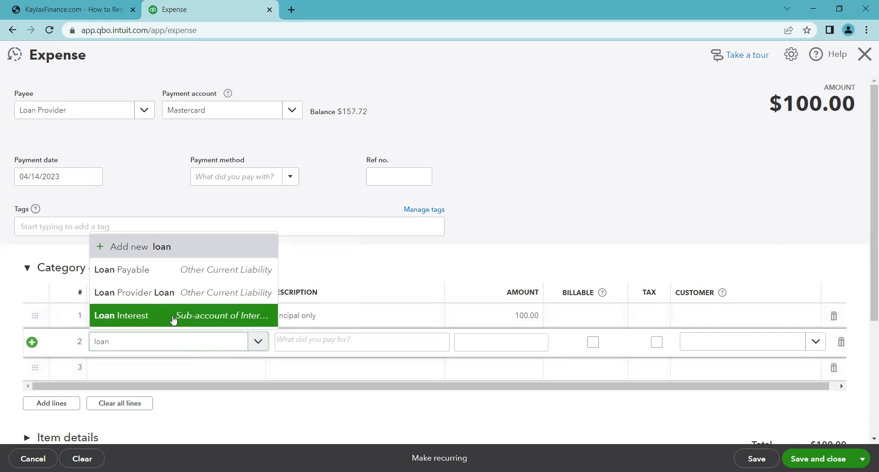
pyautogui.click(174, 317)
pyautogui.click(296, 343)
pyautogui.write('Interest only')
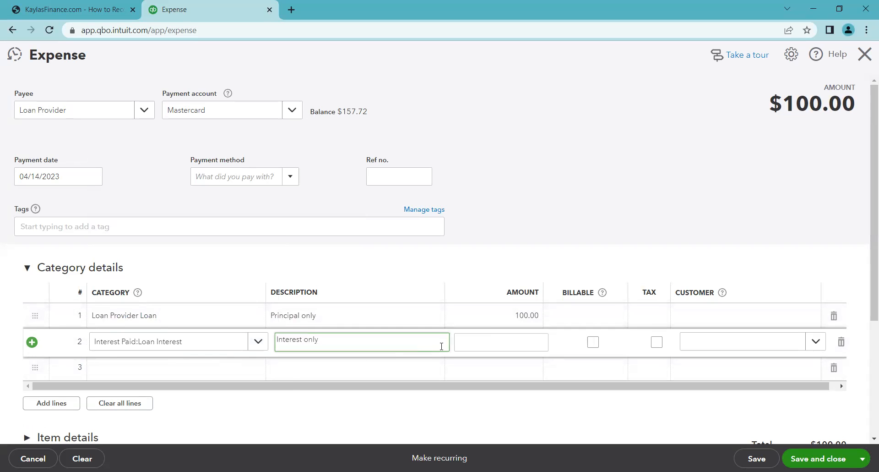
pyautogui.click(480, 335)
pyautogui.write('50')
pyautogui.click(534, 208)
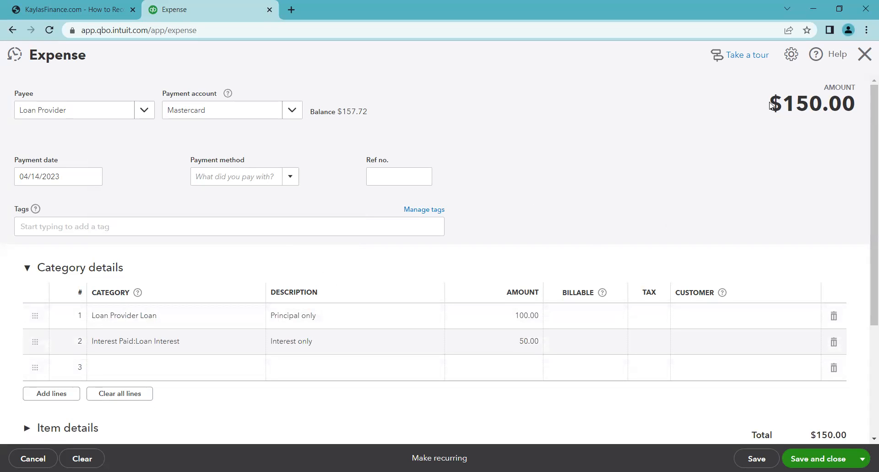
# - Save and close the expense
pyautogui.moveTo(772, 103); pyautogui.dragTo(850, 105)
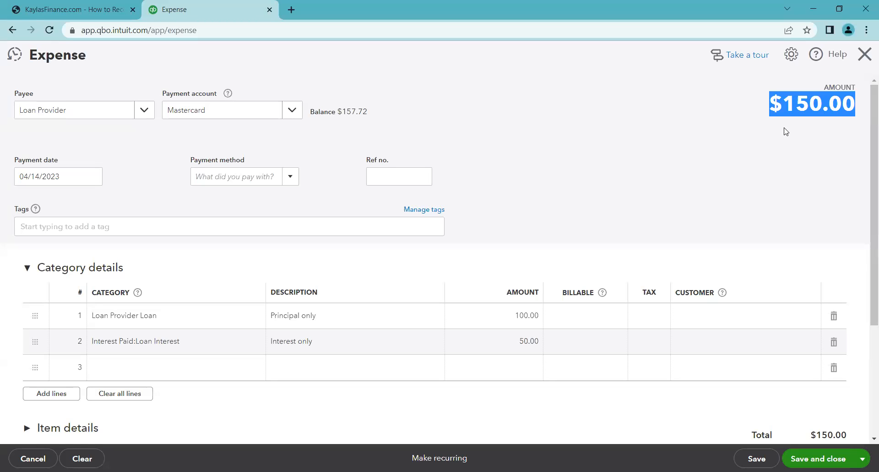
pyautogui.click(781, 148)
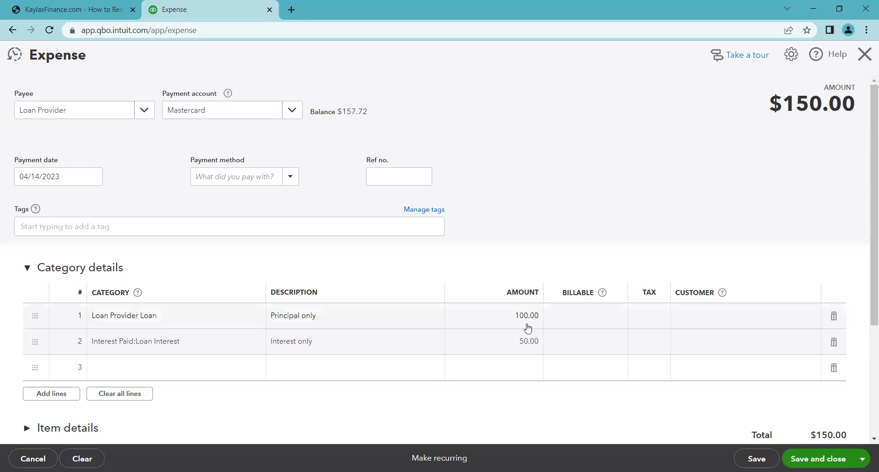
pyautogui.click(794, 450)
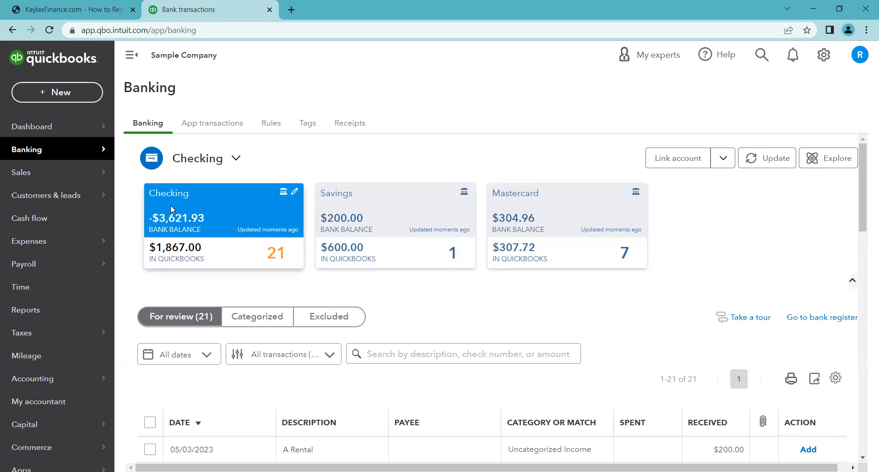
pyautogui.scroll(-2, 268, 286)
pyautogui.scroll(-3, 274, 265)
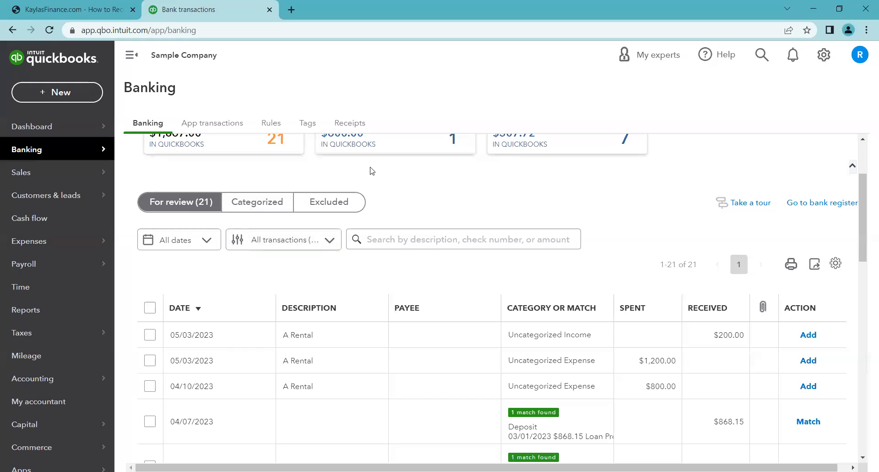
pyautogui.scroll(-2, 441, 199)
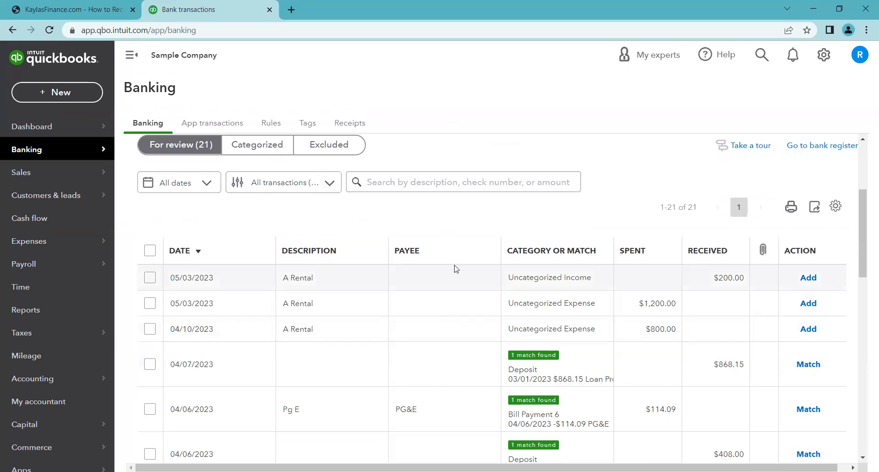
pyautogui.scroll(6, 453, 268)
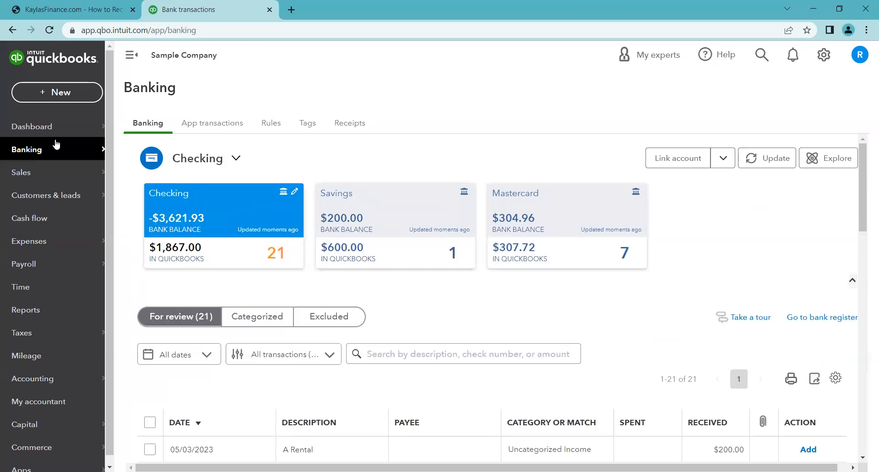
pyautogui.click(56, 94)
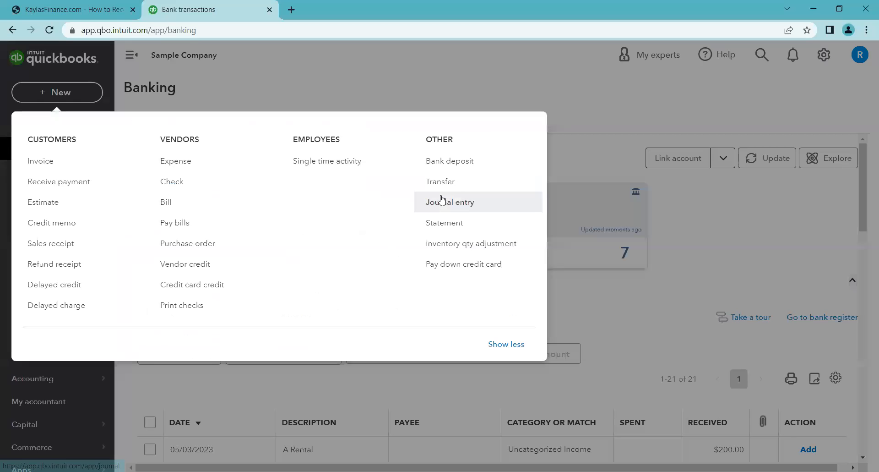
pyautogui.click(571, 88)
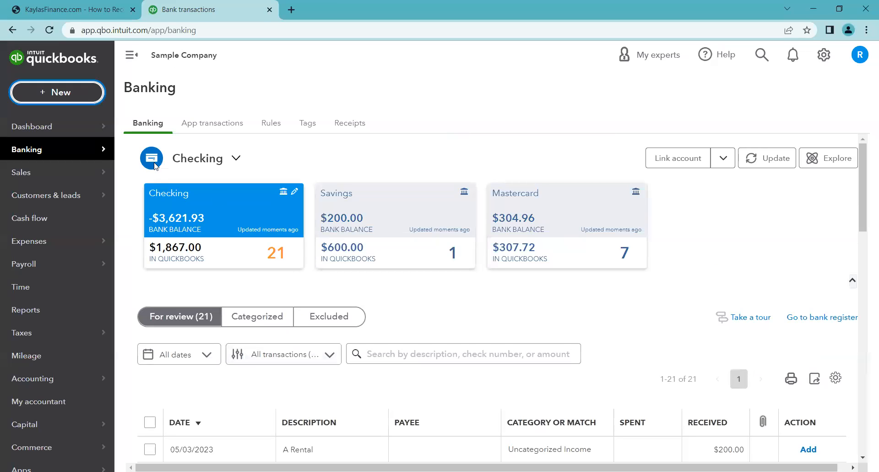
pyautogui.click(91, 93)
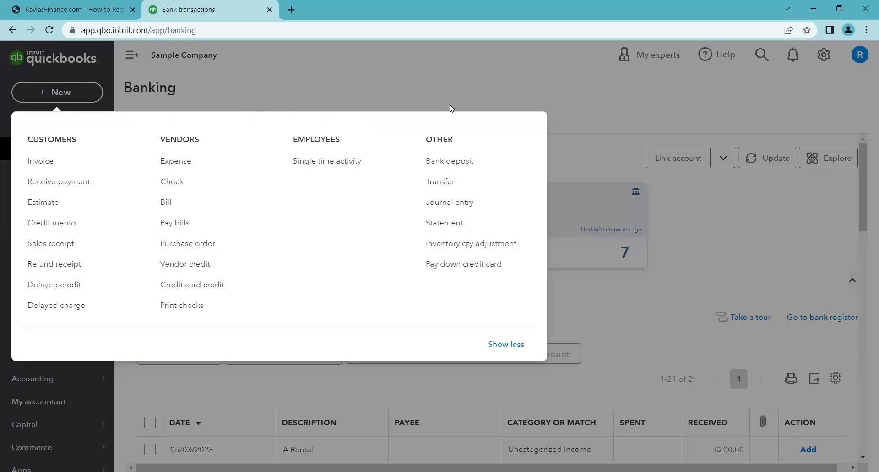
pyautogui.click(453, 88)
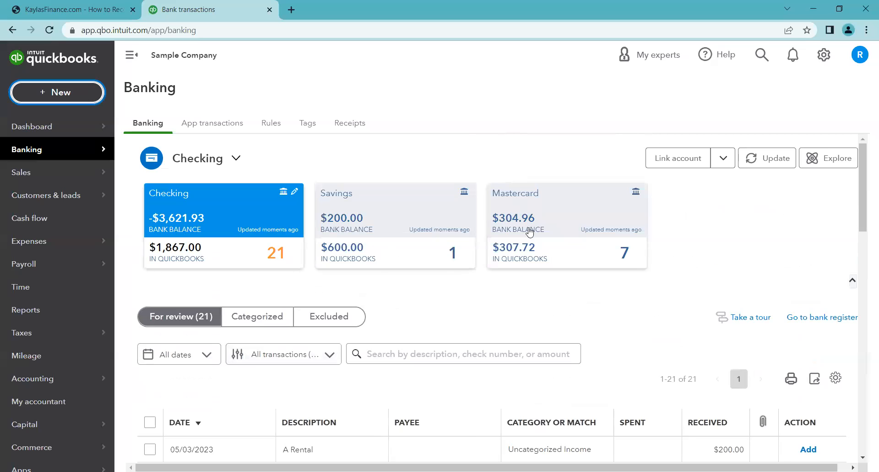
# - Match the 04/07/2023 $868.15 Checking feed deposit to the recorded loan deposit
pyautogui.scroll(-1, 498, 286)
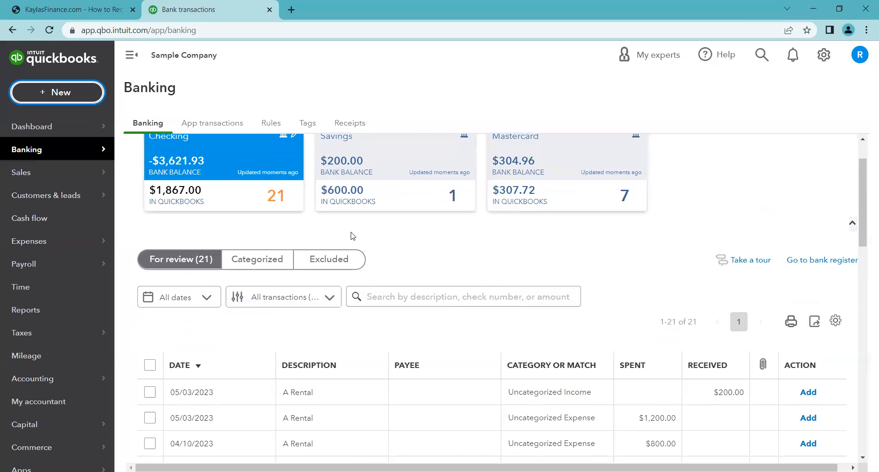
pyautogui.scroll(-2, 522, 245)
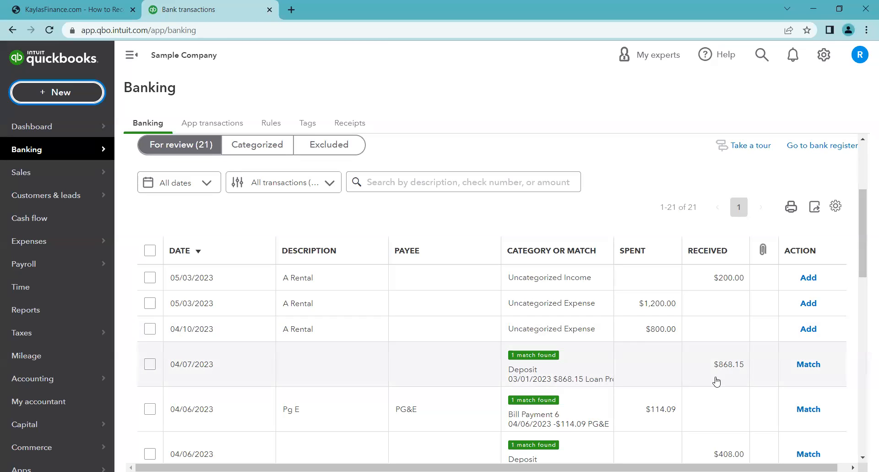
pyautogui.click(808, 364)
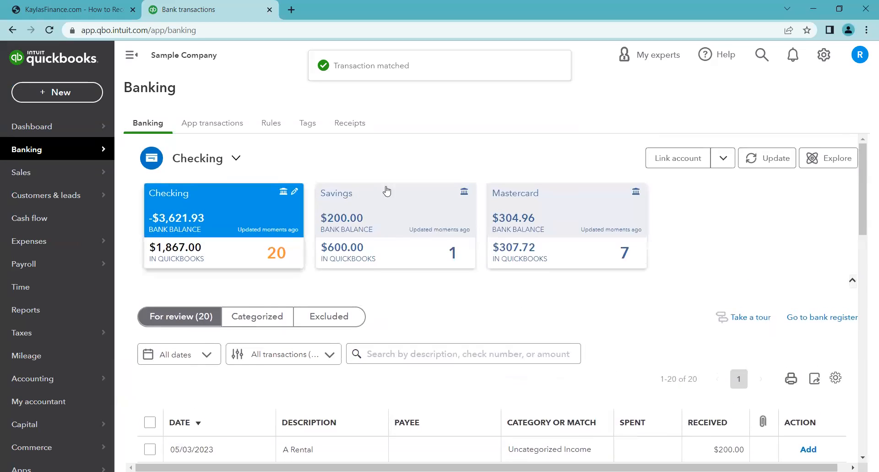
# - Open the Mastercard account's transactions for review in the bank feed
pyautogui.click(564, 221)
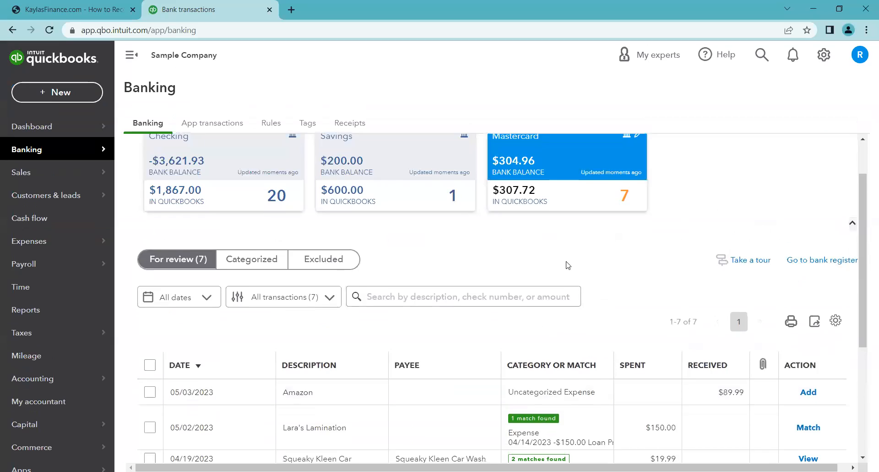
pyautogui.scroll(-1, 567, 271)
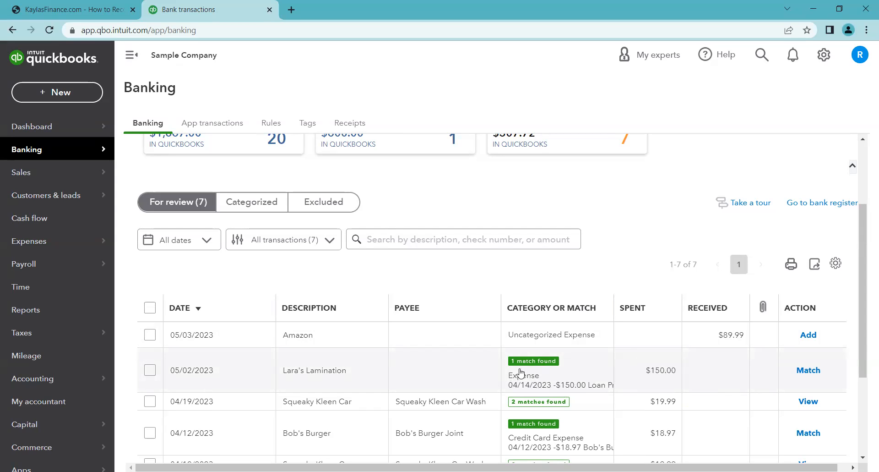
# - Match the 05/02/2023 $150.00 Lara's Lamination Mastercard feed transaction to the recorded loan repayment expense
pyautogui.click(807, 371)
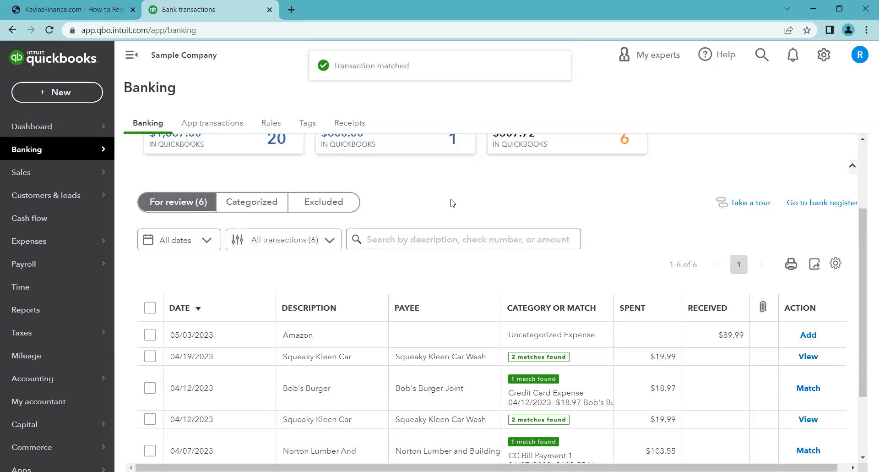
# - Switch to the reference guide PDF and read through its loan setup, Step 1, Step 2 and Results pages
pyautogui.click(102, 7)
pyautogui.scroll(5, 305, 218)
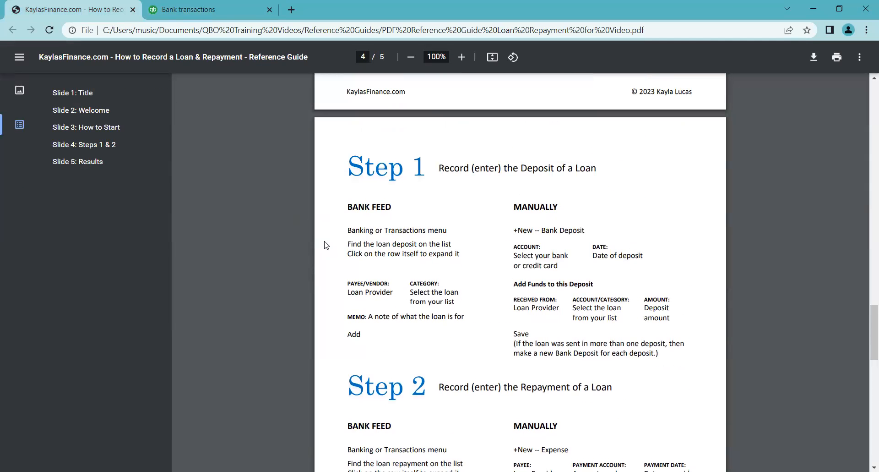
pyautogui.scroll(-4, 322, 248)
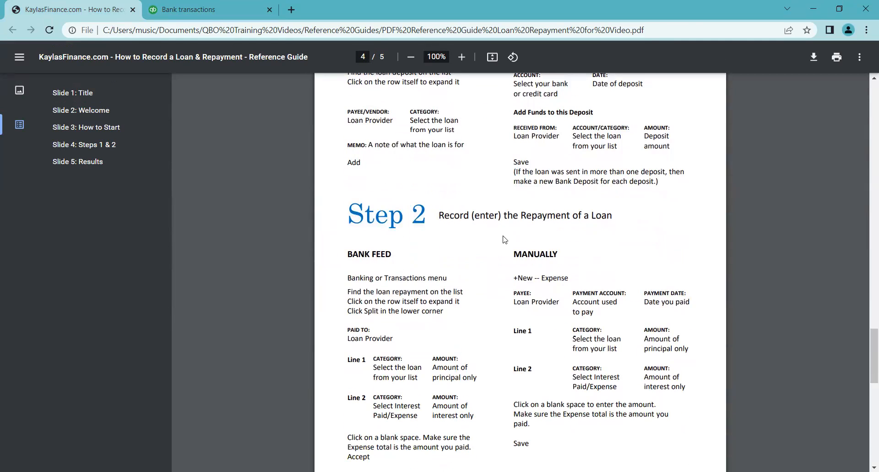
pyautogui.scroll(3, 297, 210)
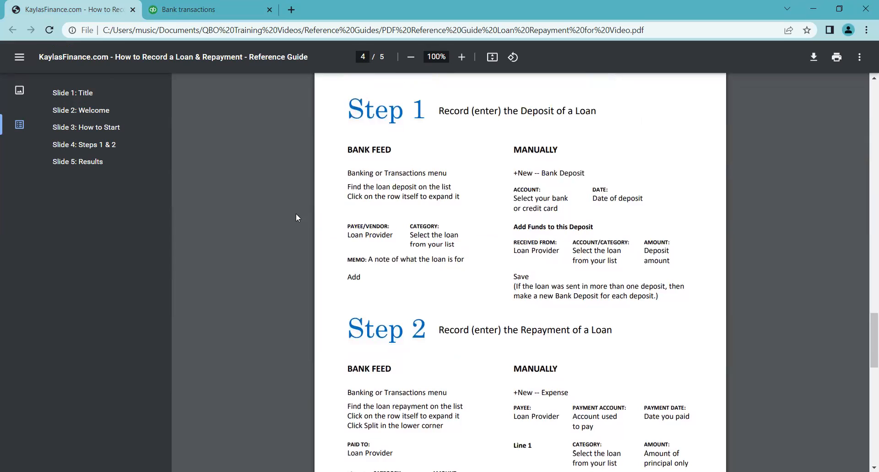
pyautogui.scroll(-3, 296, 213)
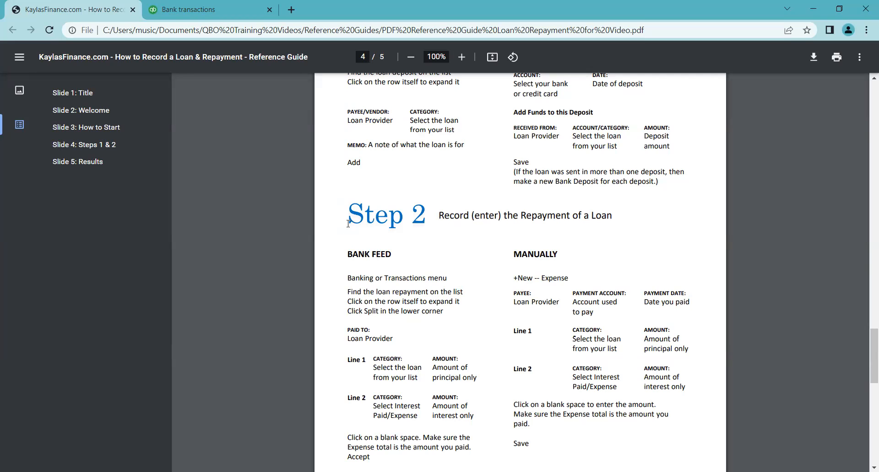
pyautogui.scroll(5, 321, 219)
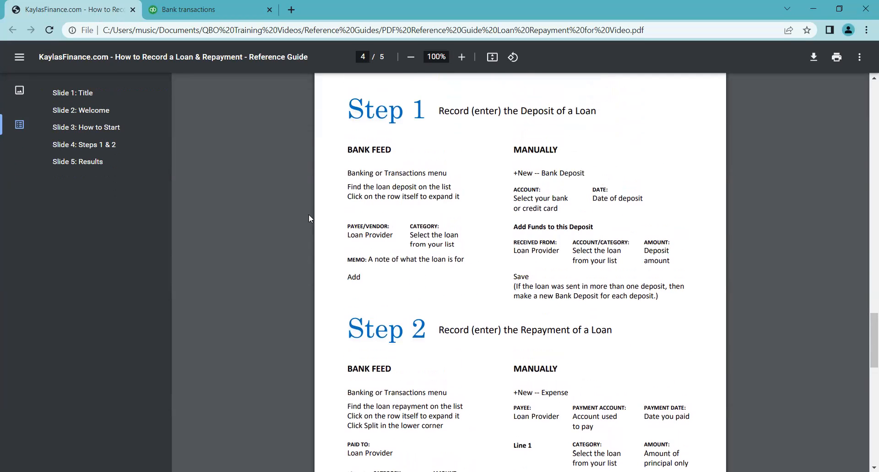
pyautogui.scroll(4, 301, 214)
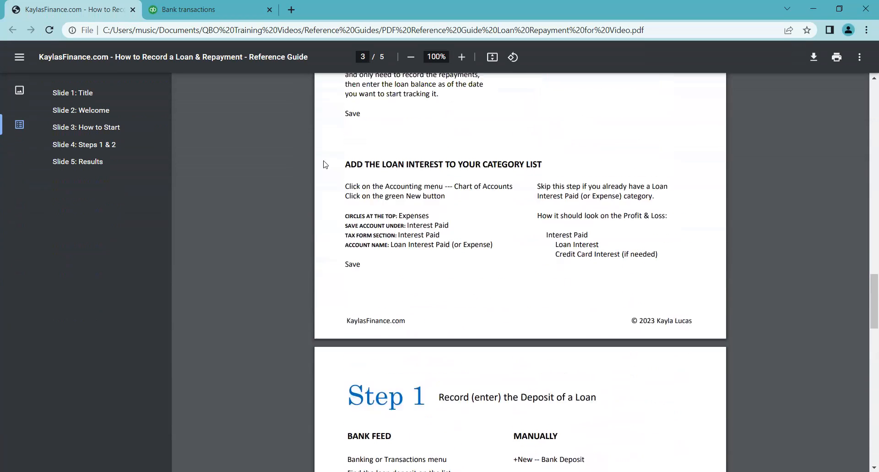
pyautogui.scroll(3, 364, 189)
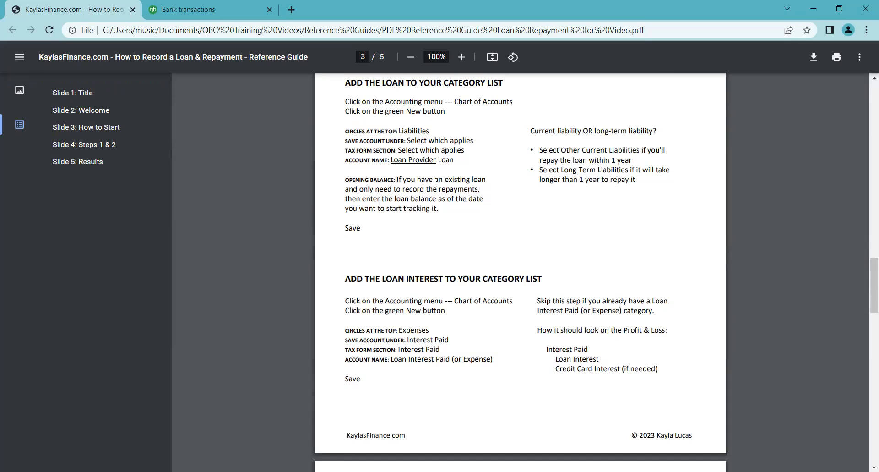
pyautogui.scroll(-4, 333, 215)
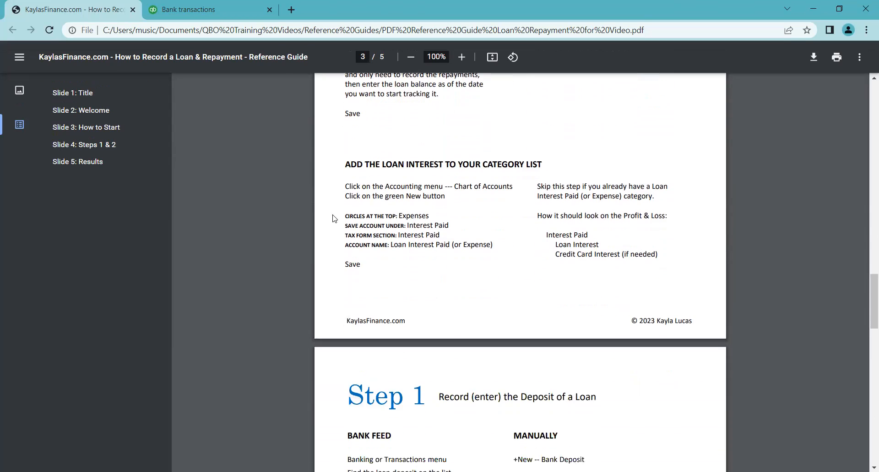
pyautogui.scroll(-3, 334, 218)
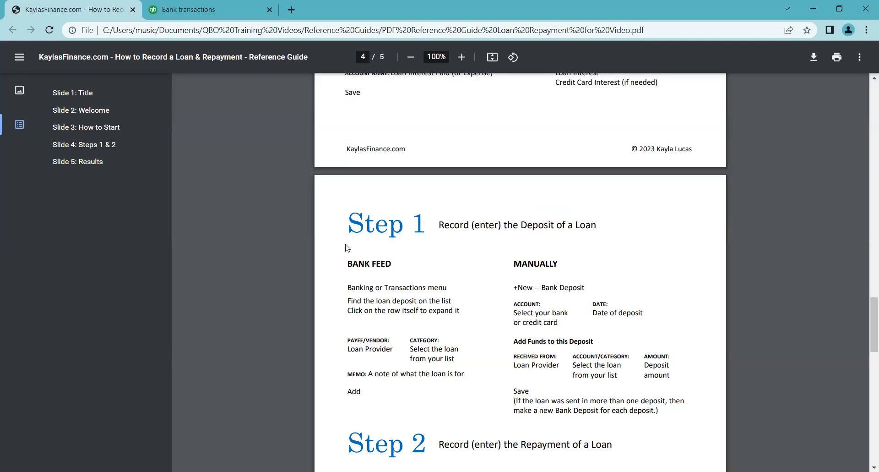
pyautogui.scroll(-1, 340, 245)
pyautogui.scroll(-12, 340, 246)
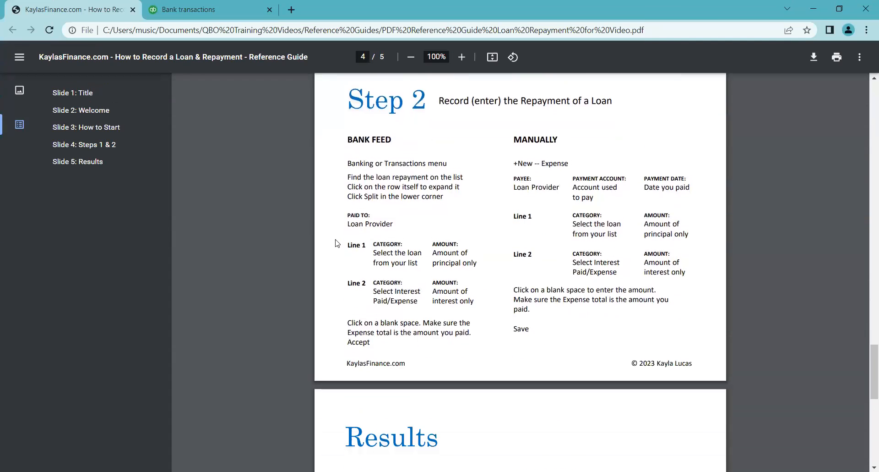
pyautogui.scroll(-4, 335, 243)
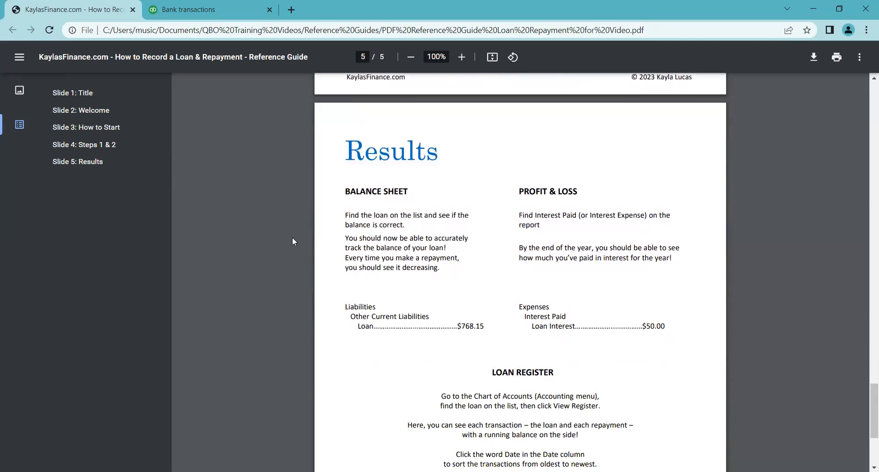
pyautogui.scroll(-2, 292, 238)
pyautogui.scroll(10, 292, 234)
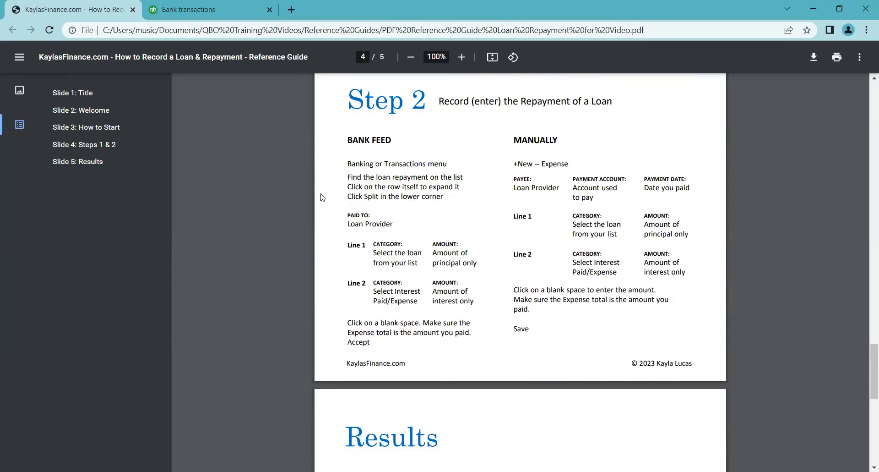
pyautogui.scroll(-6, 322, 197)
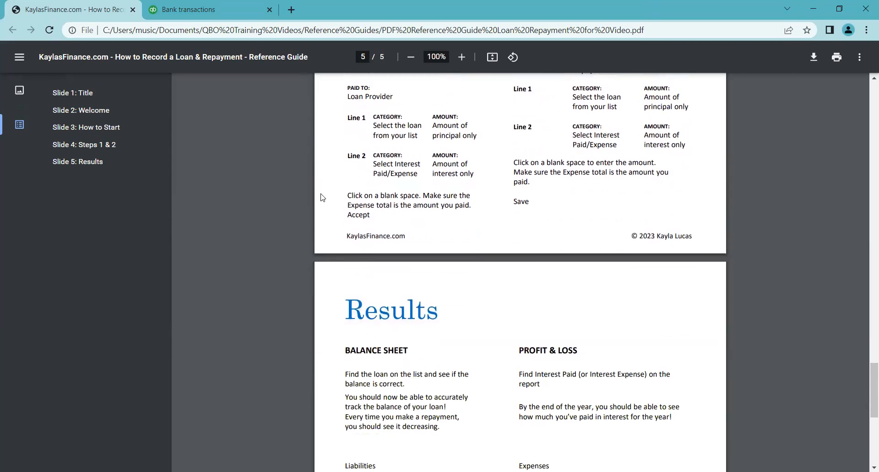
pyautogui.scroll(-1, 316, 193)
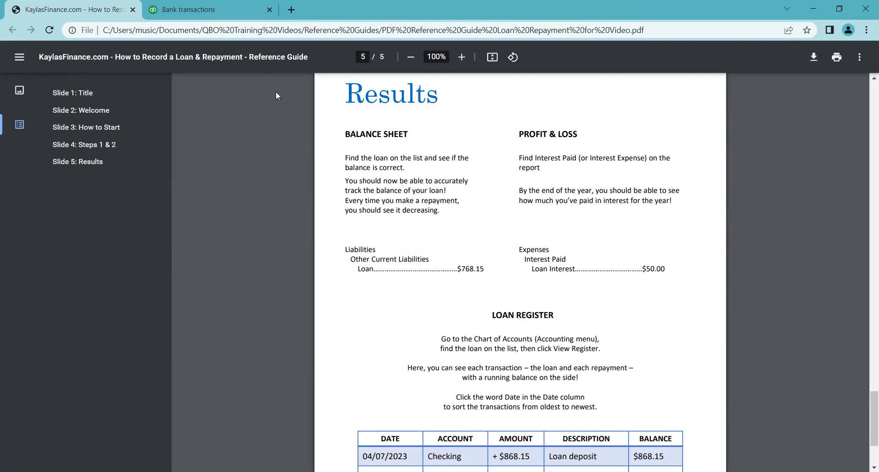
# - Open the Loan Provider Loan register from the chart of accounts and sort its transactions by date, oldest first
pyautogui.click(226, 5)
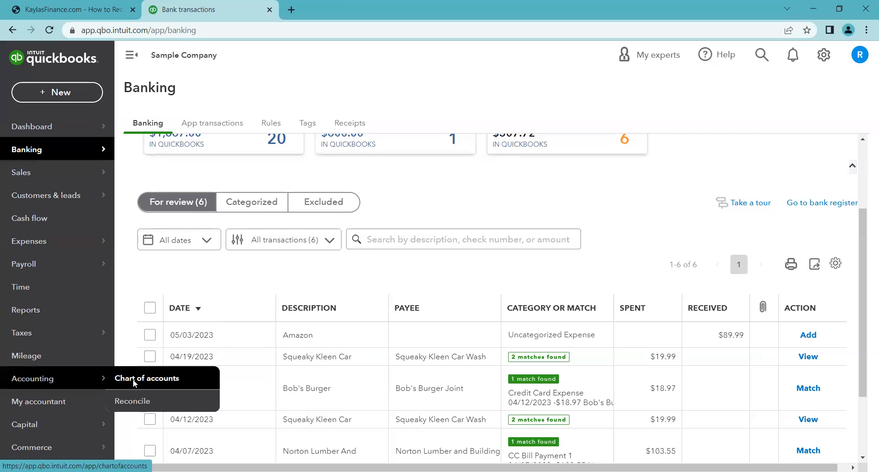
pyautogui.click(133, 383)
pyautogui.scroll(-10, 390, 342)
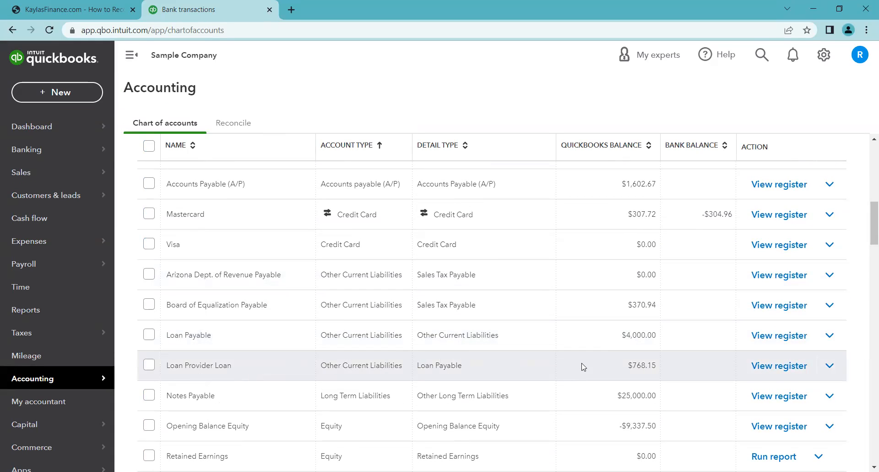
pyautogui.click(780, 366)
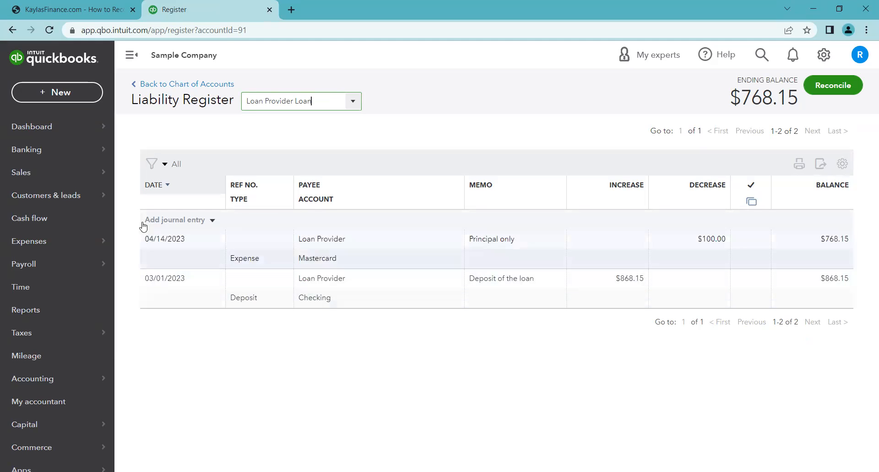
pyautogui.click(155, 186)
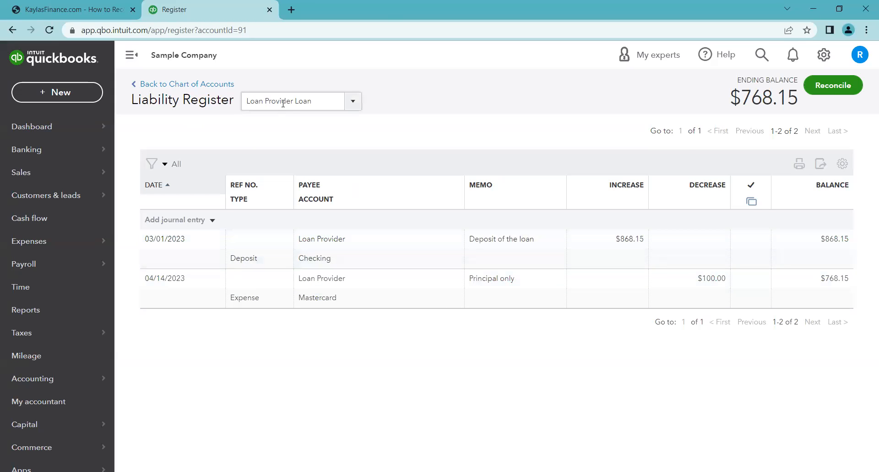
pyautogui.moveTo(138, 99); pyautogui.dragTo(235, 112)
pyautogui.click(352, 142)
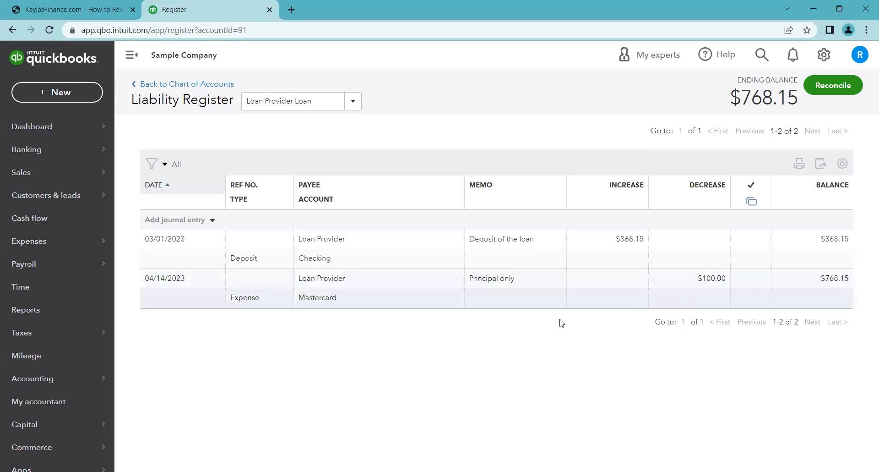
# - Open the Balance Sheet report and examine the Loan Provider Loan balance under Other Current Liabilities
pyautogui.click(36, 313)
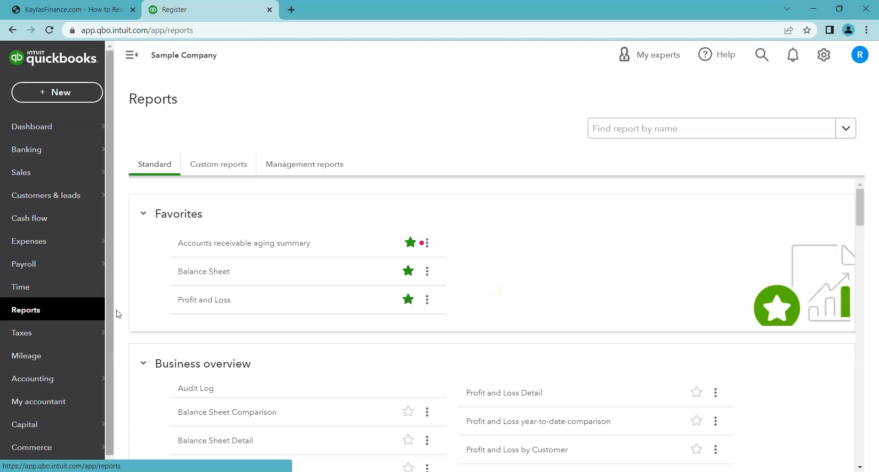
pyautogui.click(195, 273)
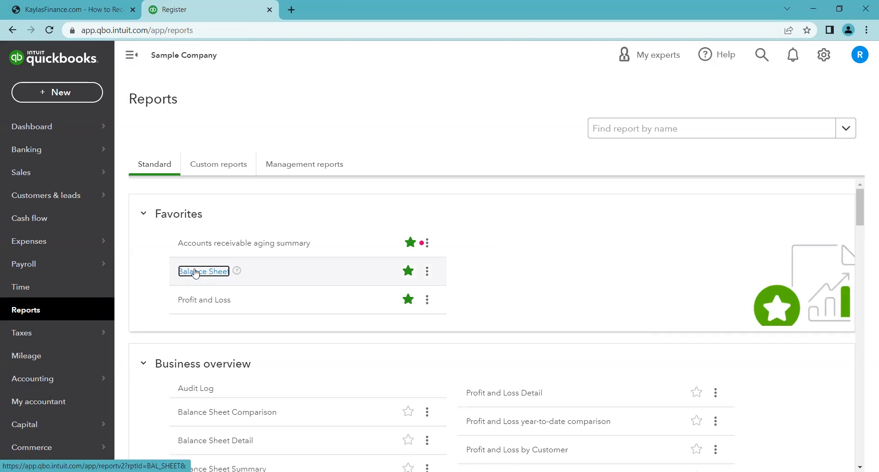
pyautogui.scroll(-3, 211, 261)
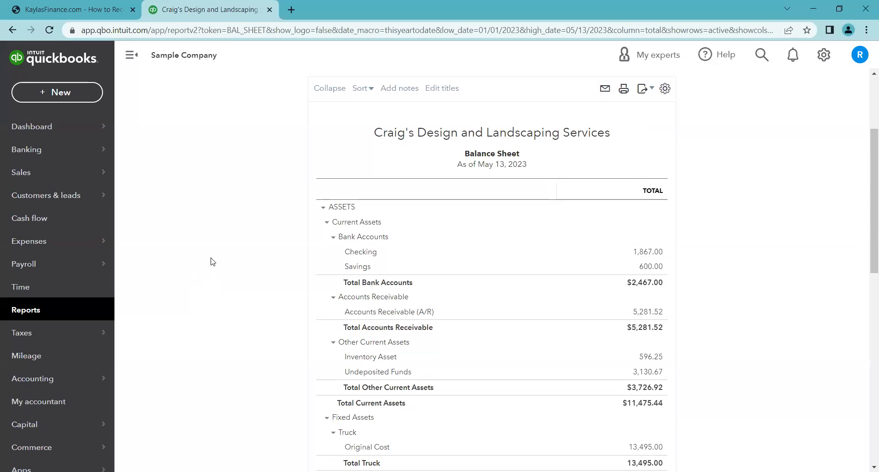
pyautogui.scroll(-3, 266, 195)
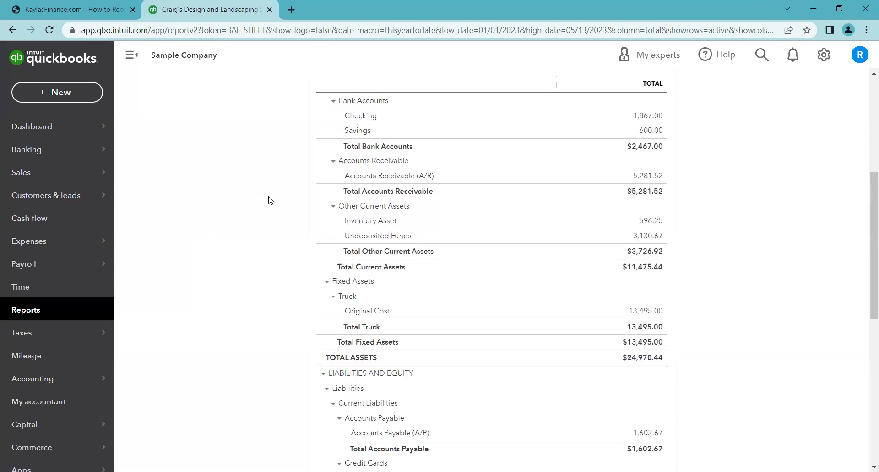
pyautogui.scroll(-2, 270, 200)
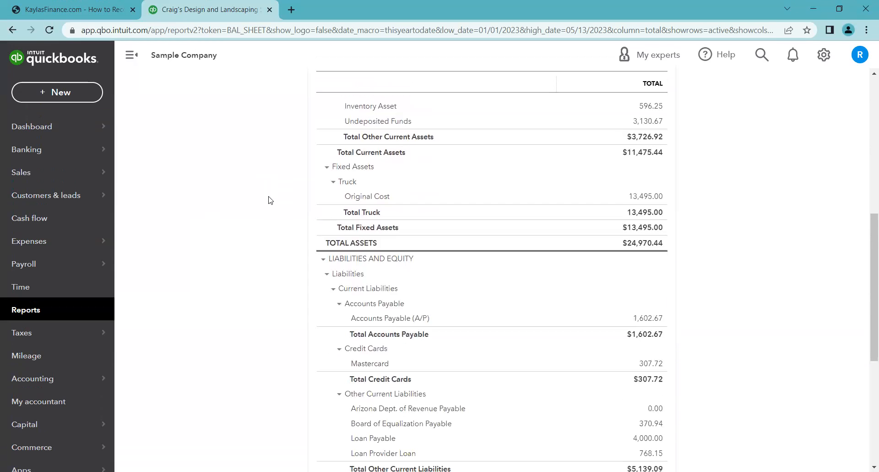
pyautogui.scroll(-2, 270, 200)
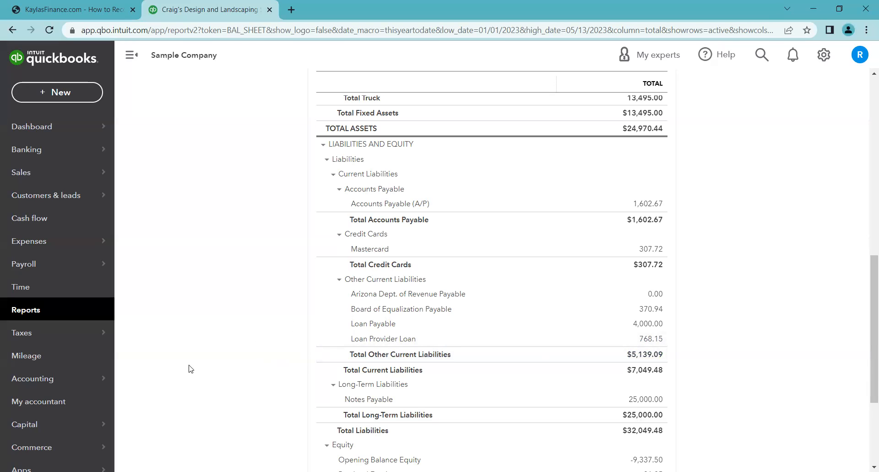
# - Open the Profit and Loss report and examine Loan Interest under Interest Paid expenses
pyautogui.click(73, 312)
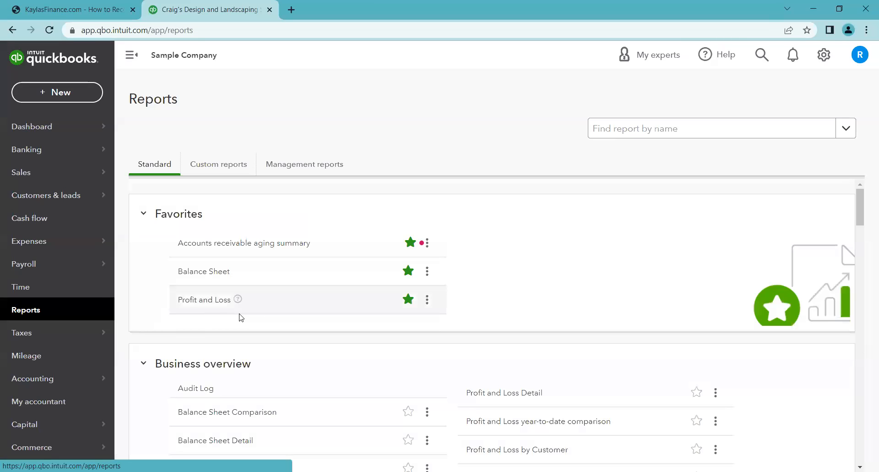
pyautogui.click(220, 303)
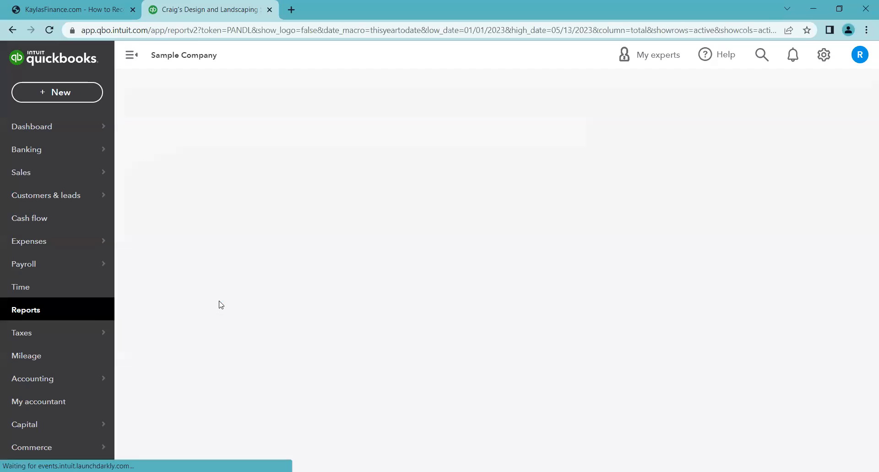
pyautogui.scroll(-4, 293, 184)
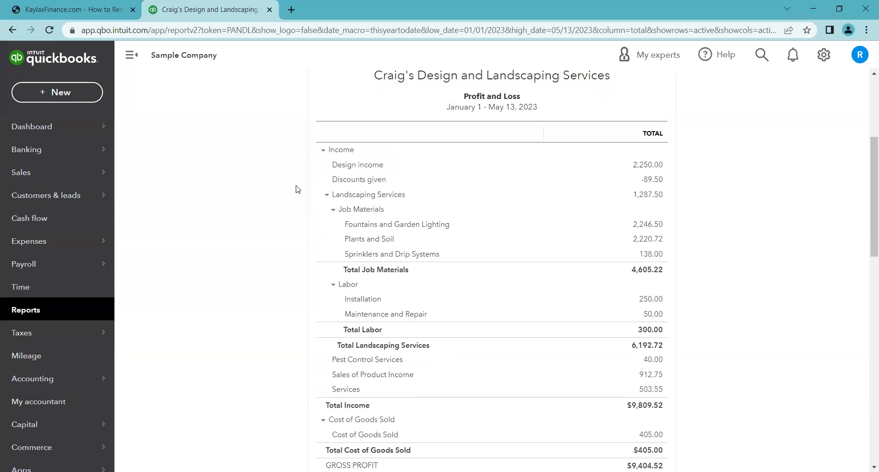
pyautogui.scroll(-5, 289, 215)
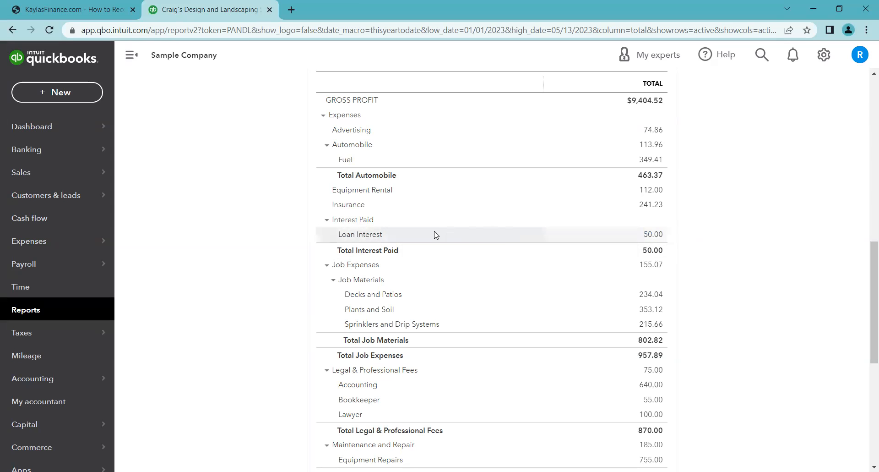
# - Switch to the reference guide PDF and review its Results page and loan register example
pyautogui.hotkey('ctrl', 'shift', 'Tab')
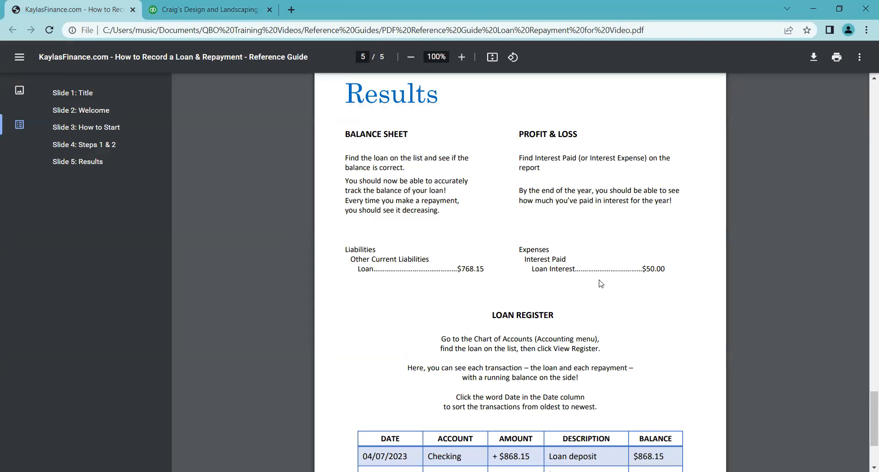
pyautogui.scroll(-3, 621, 289)
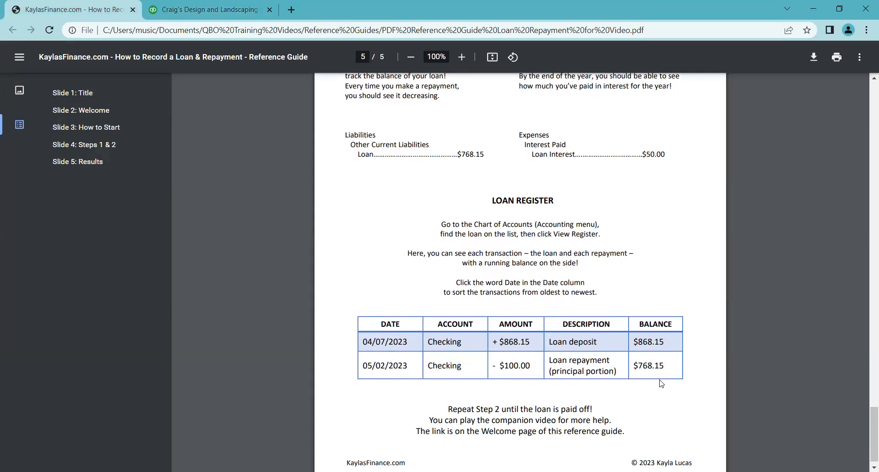
pyautogui.scroll(10, 323, 284)
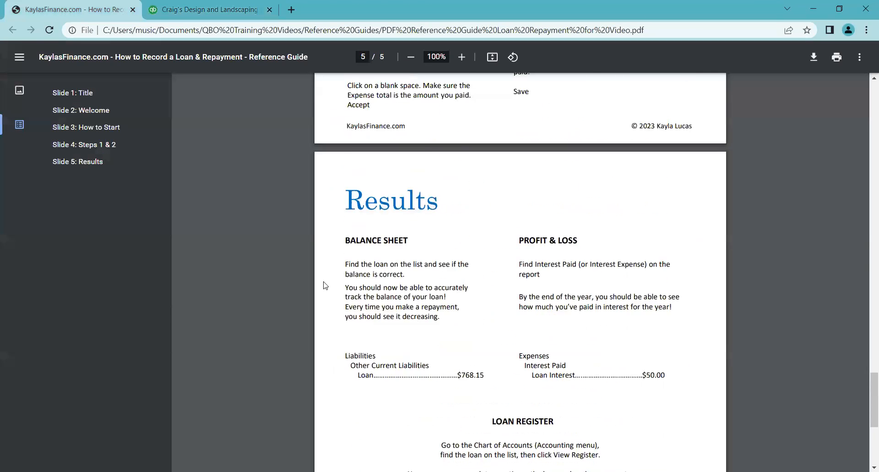
pyautogui.scroll(1, 323, 285)
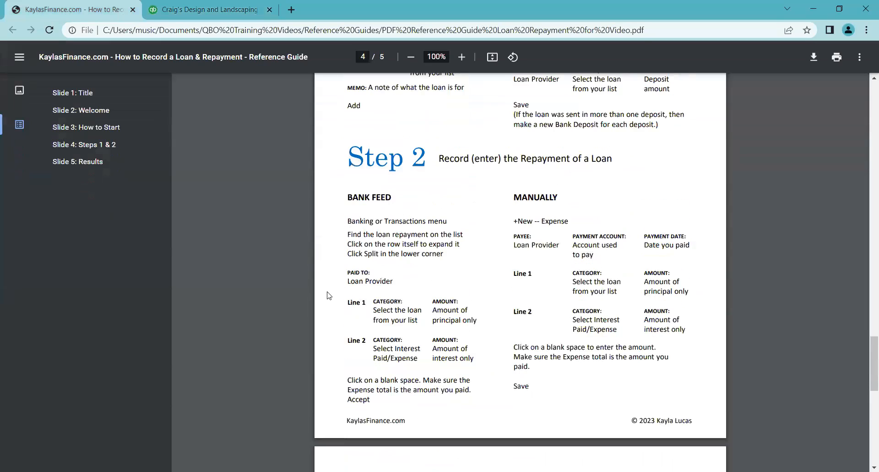